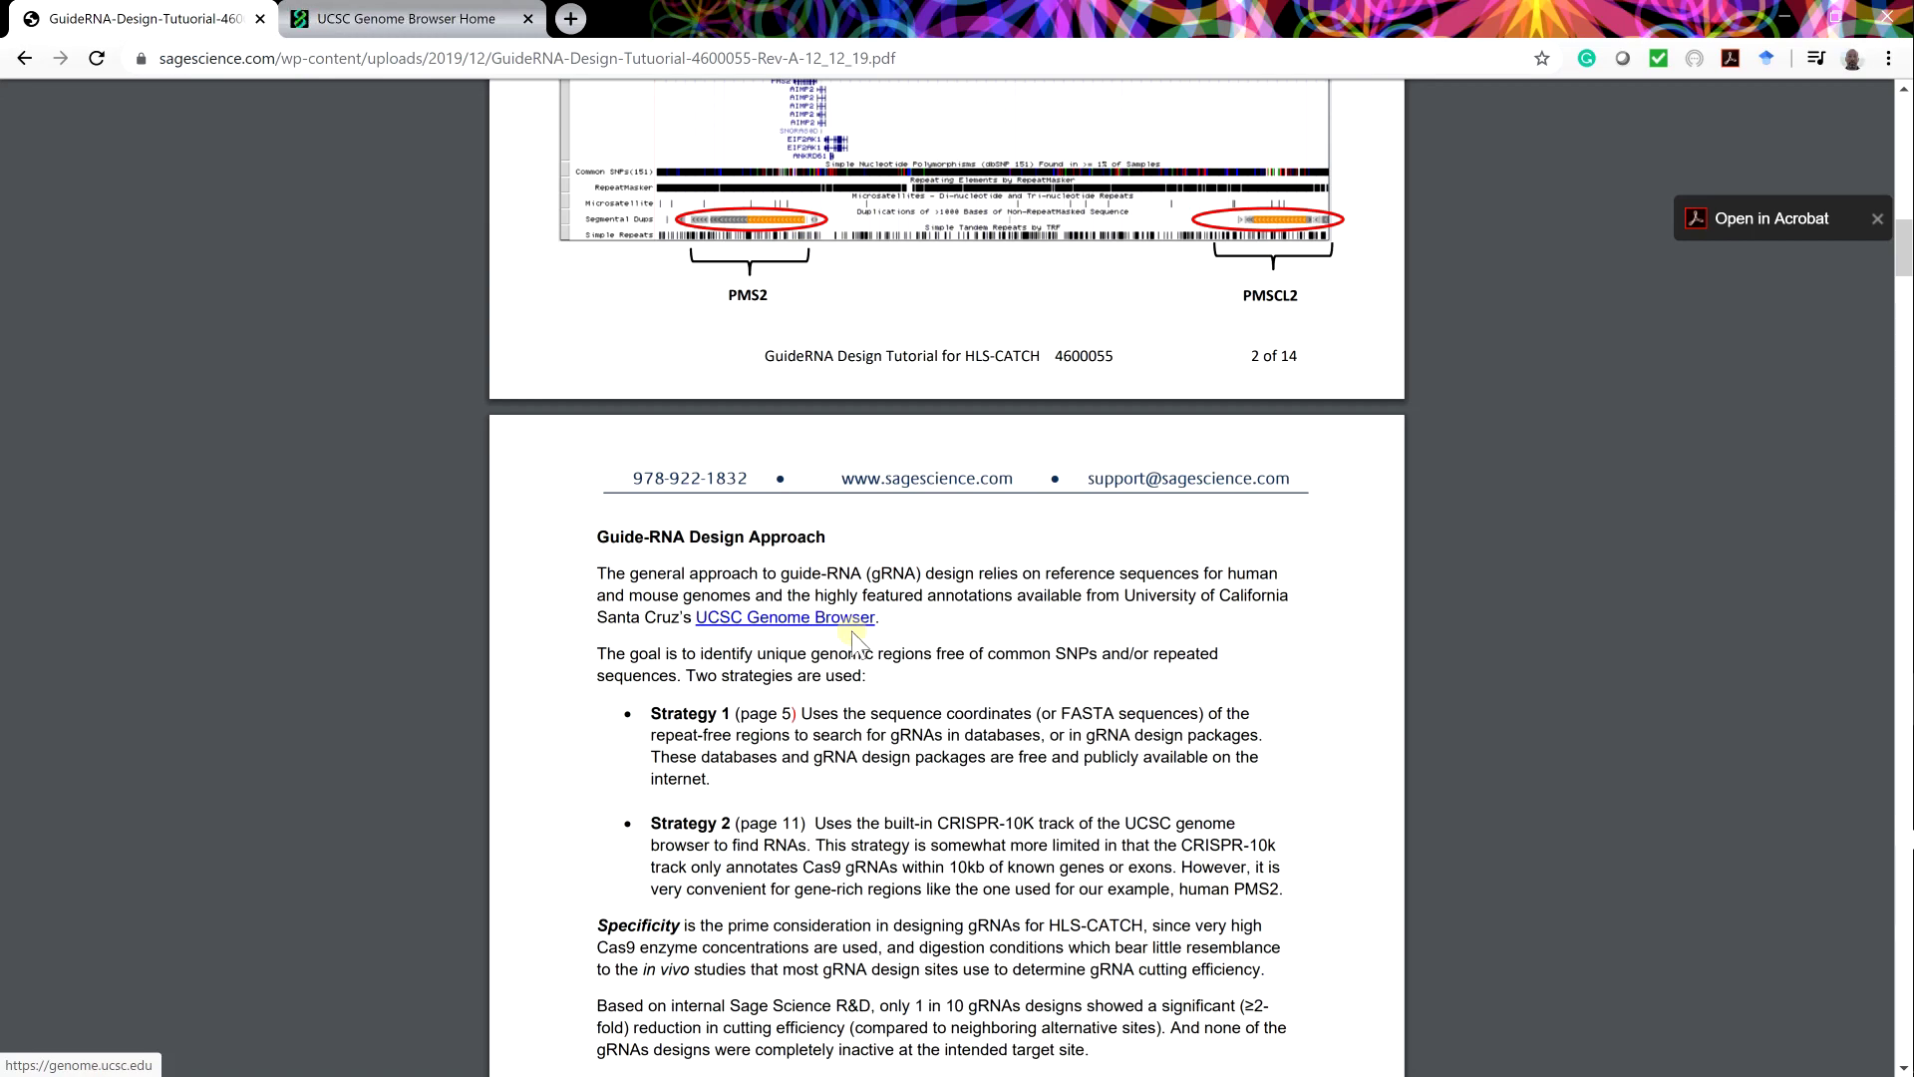
Switch to the UCSC Genome Browser site and open its gateway, keeping the human assembly at Dec. 2013 (GRCh38/hg38).
{"action": "left_click", "coordinate": [405, 20]}
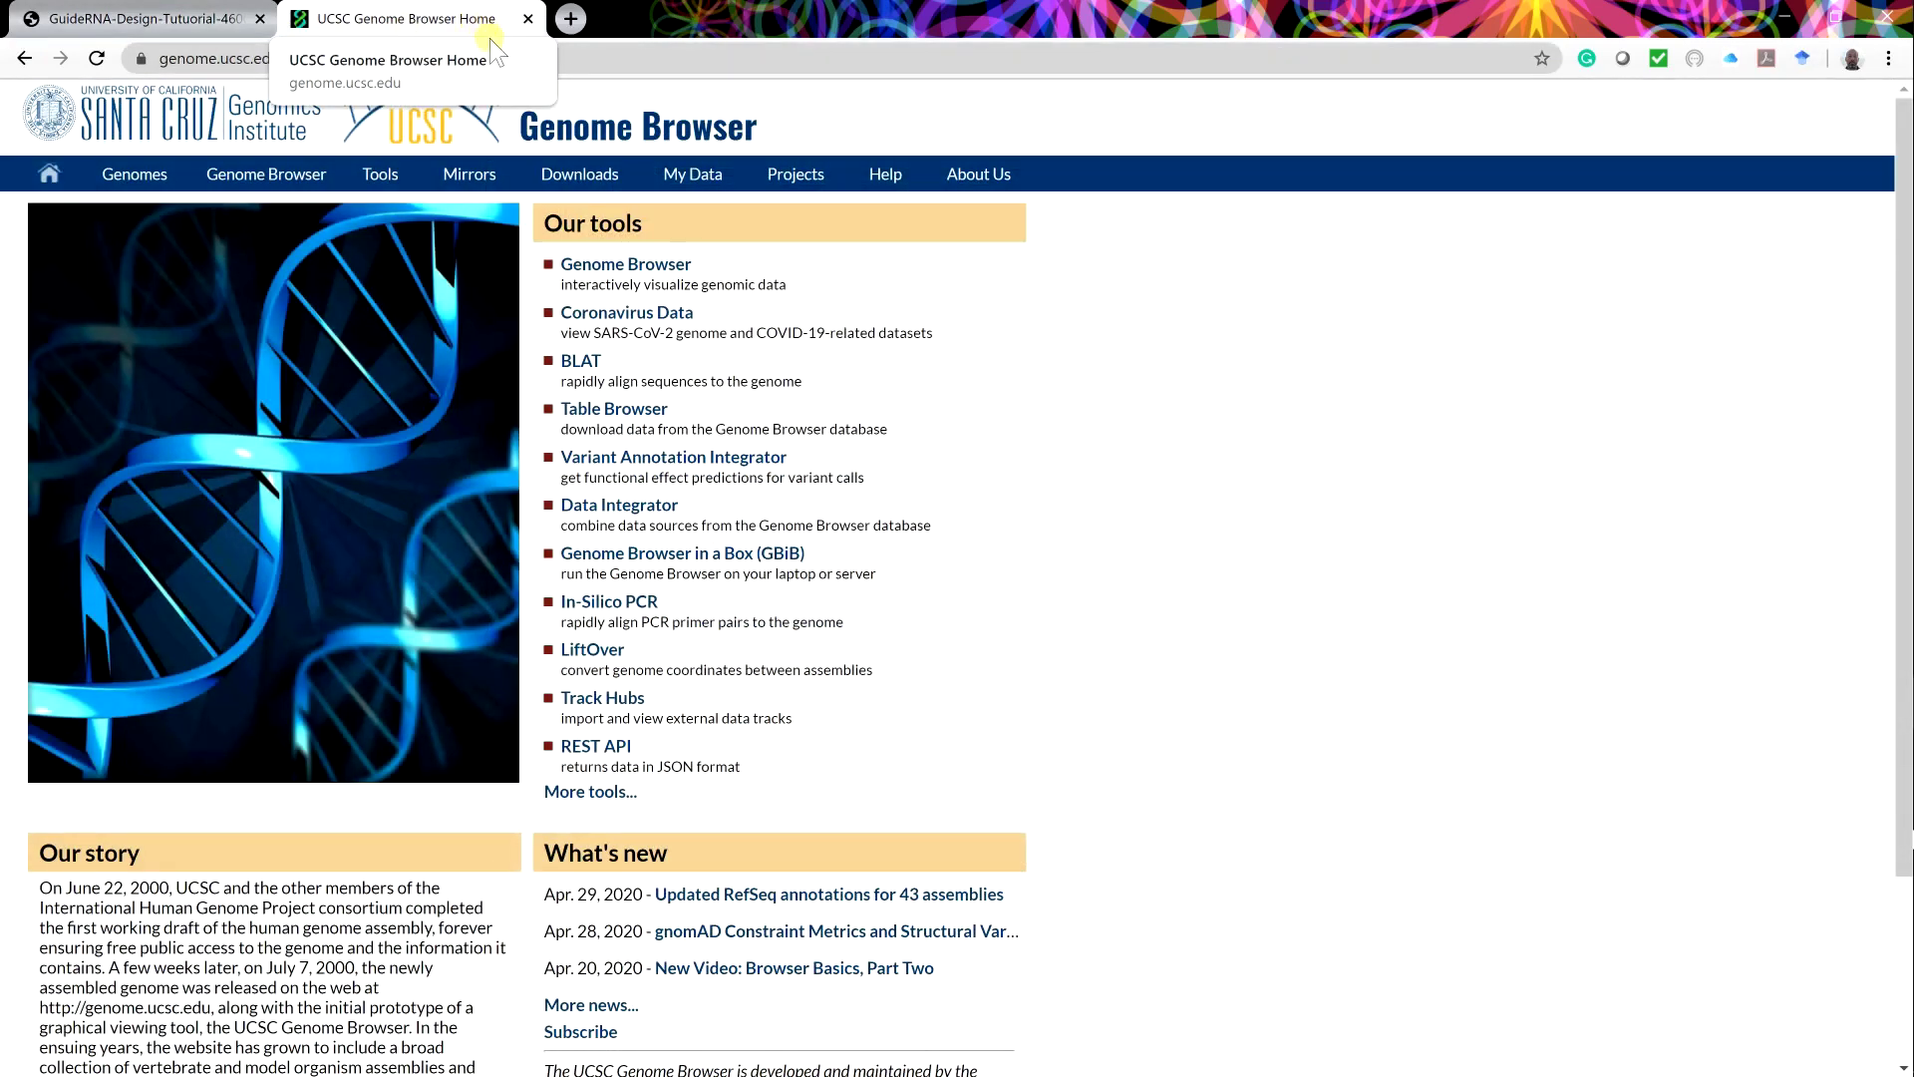
{"action": "left_click", "coordinate": [660, 267]}
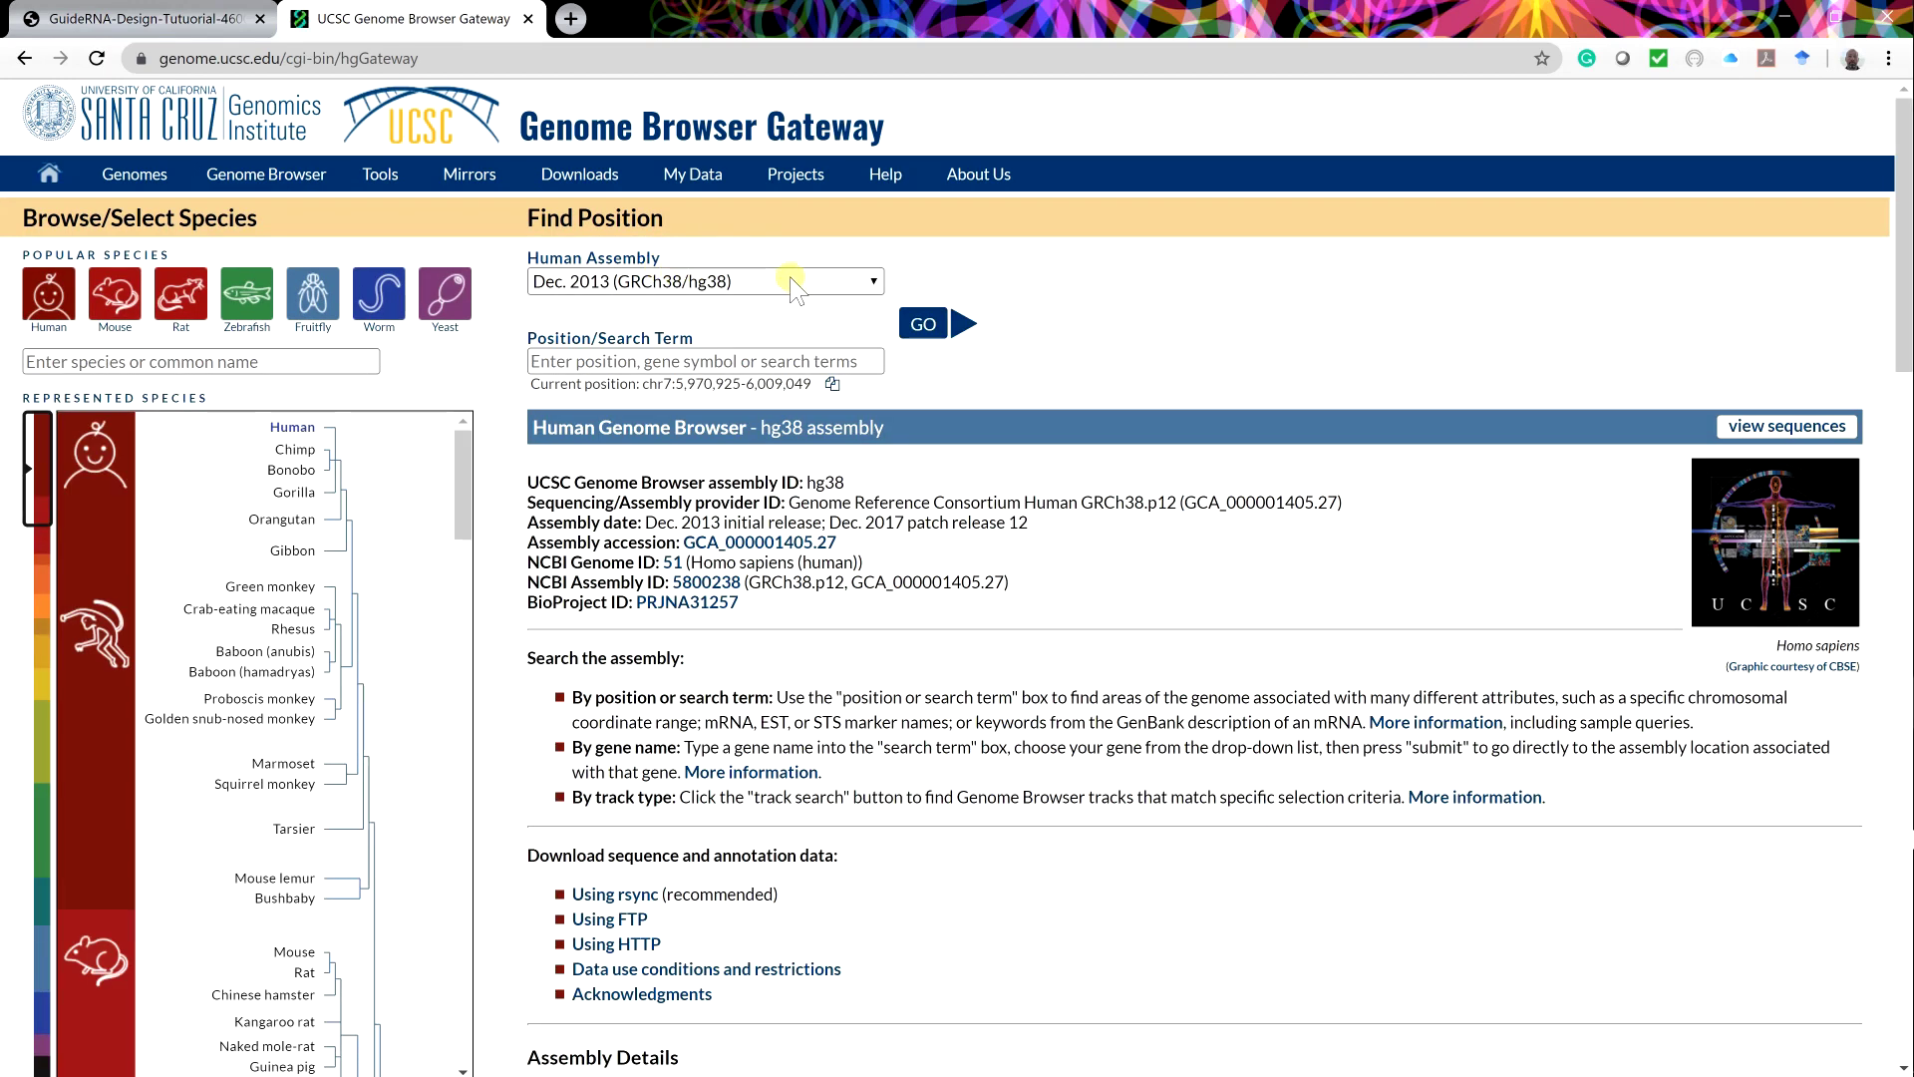
{"action": "left_click", "coordinate": [776, 287]}
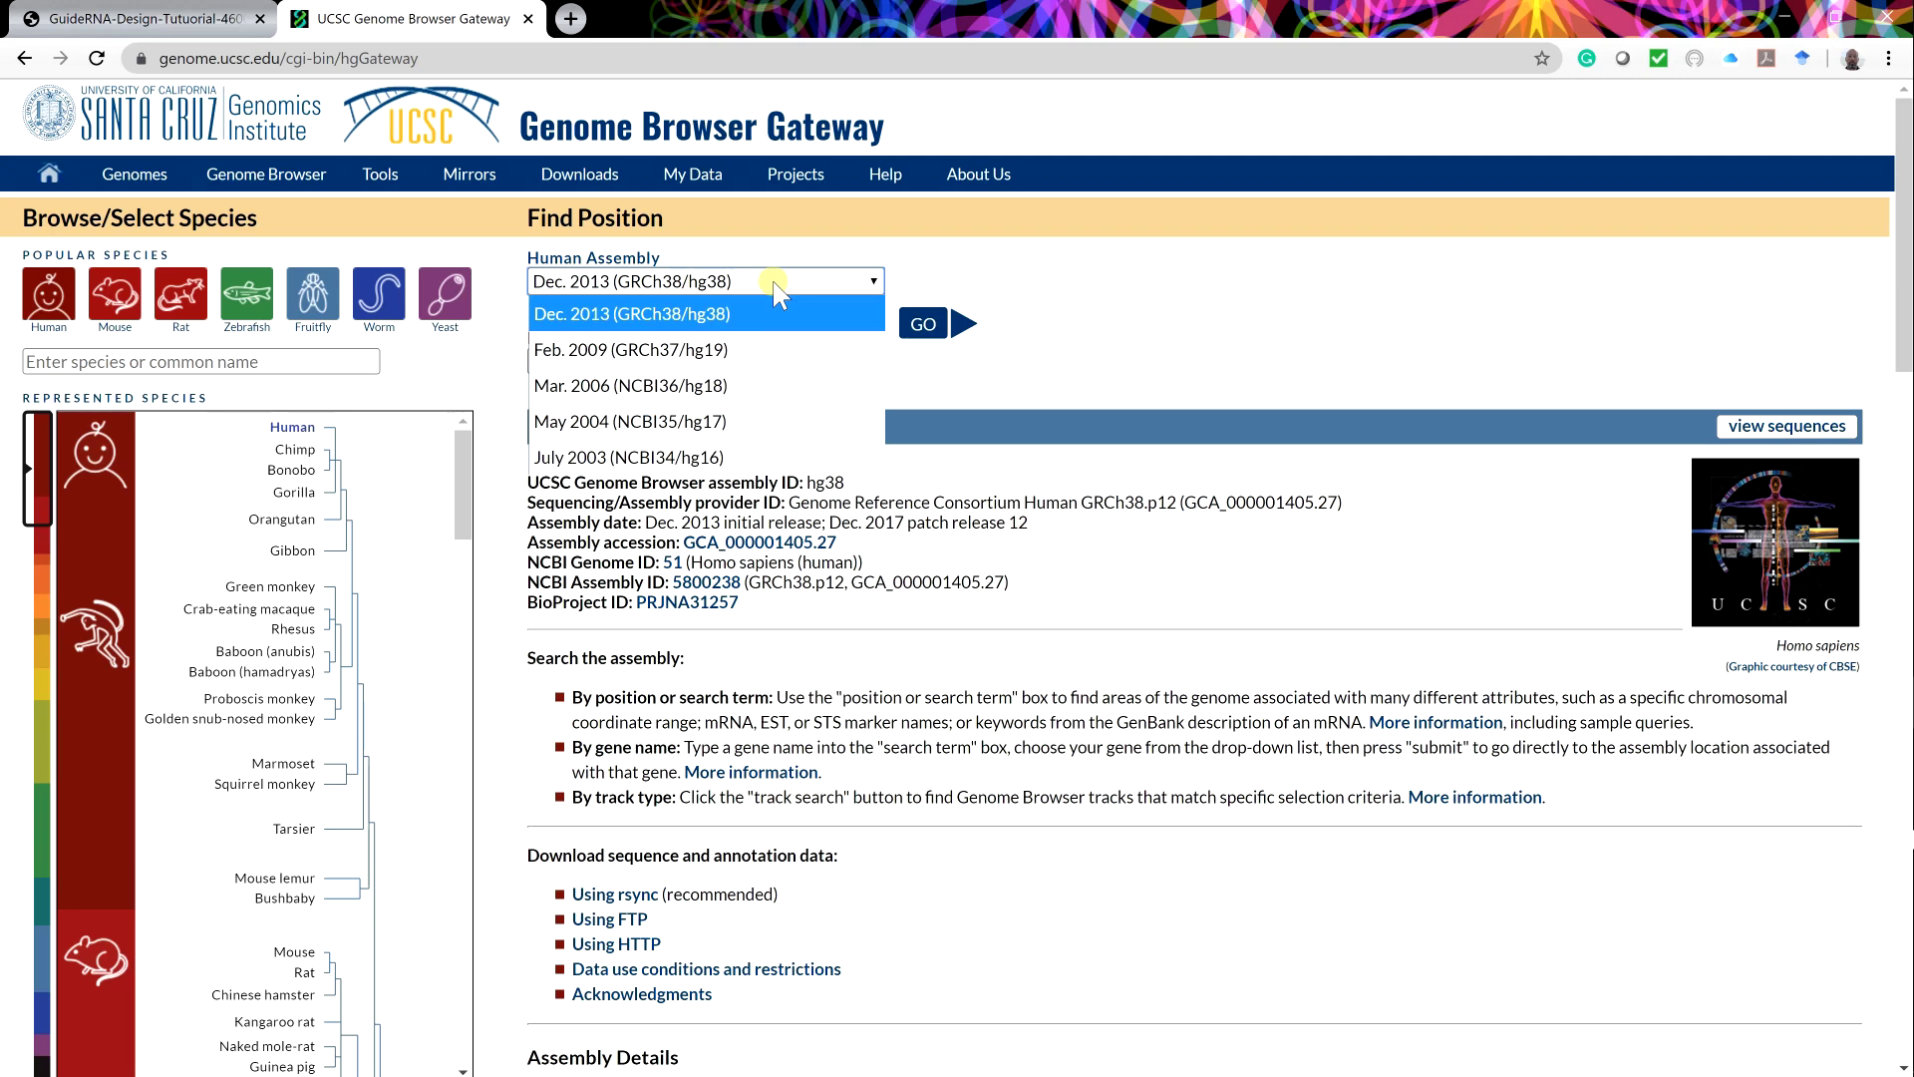
{"action": "left_click", "coordinate": [777, 289]}
Look up the PMS2 gene as the position, choosing its transcript variant 15 suggestion, and open the genome view there.
{"action": "left_click", "coordinate": [595, 361]}
{"action": "type", "text": "PMS2"}
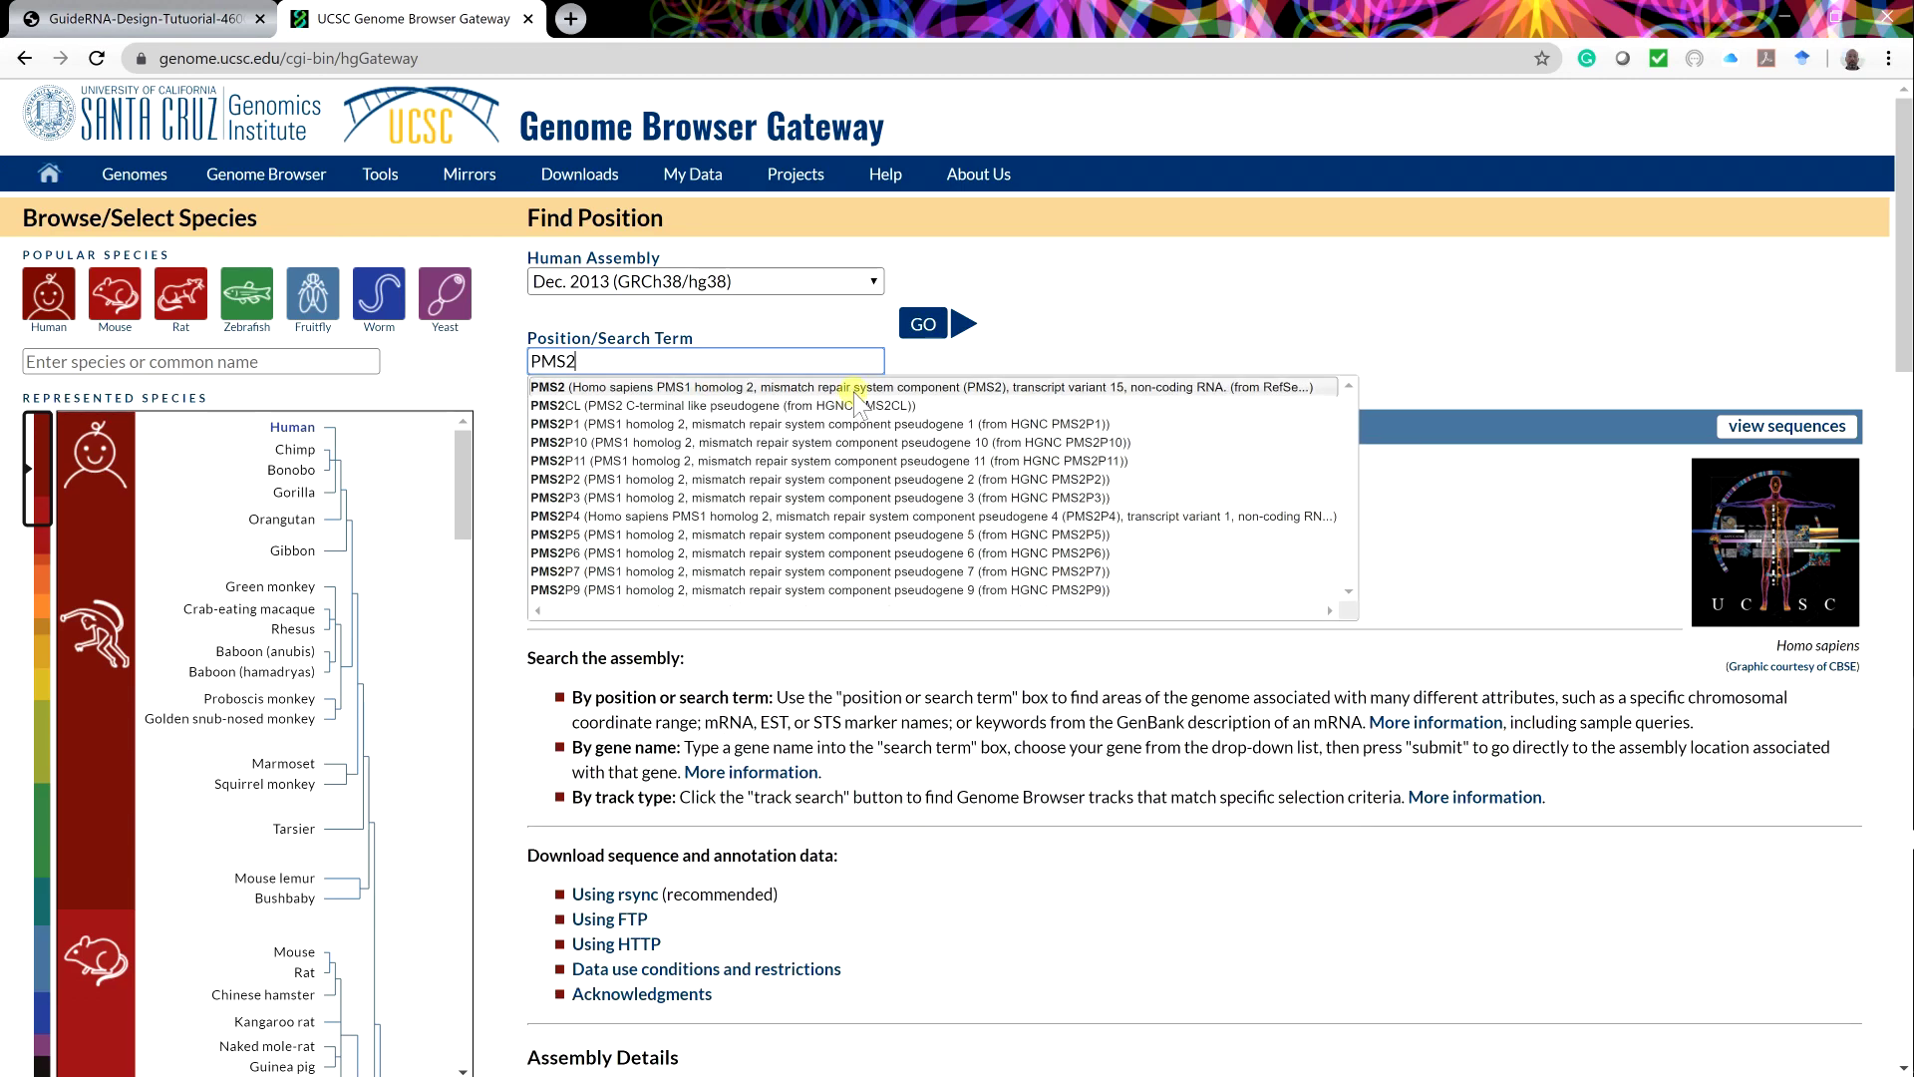
{"action": "left_click", "coordinate": [853, 390]}
{"action": "left_click", "coordinate": [918, 329]}
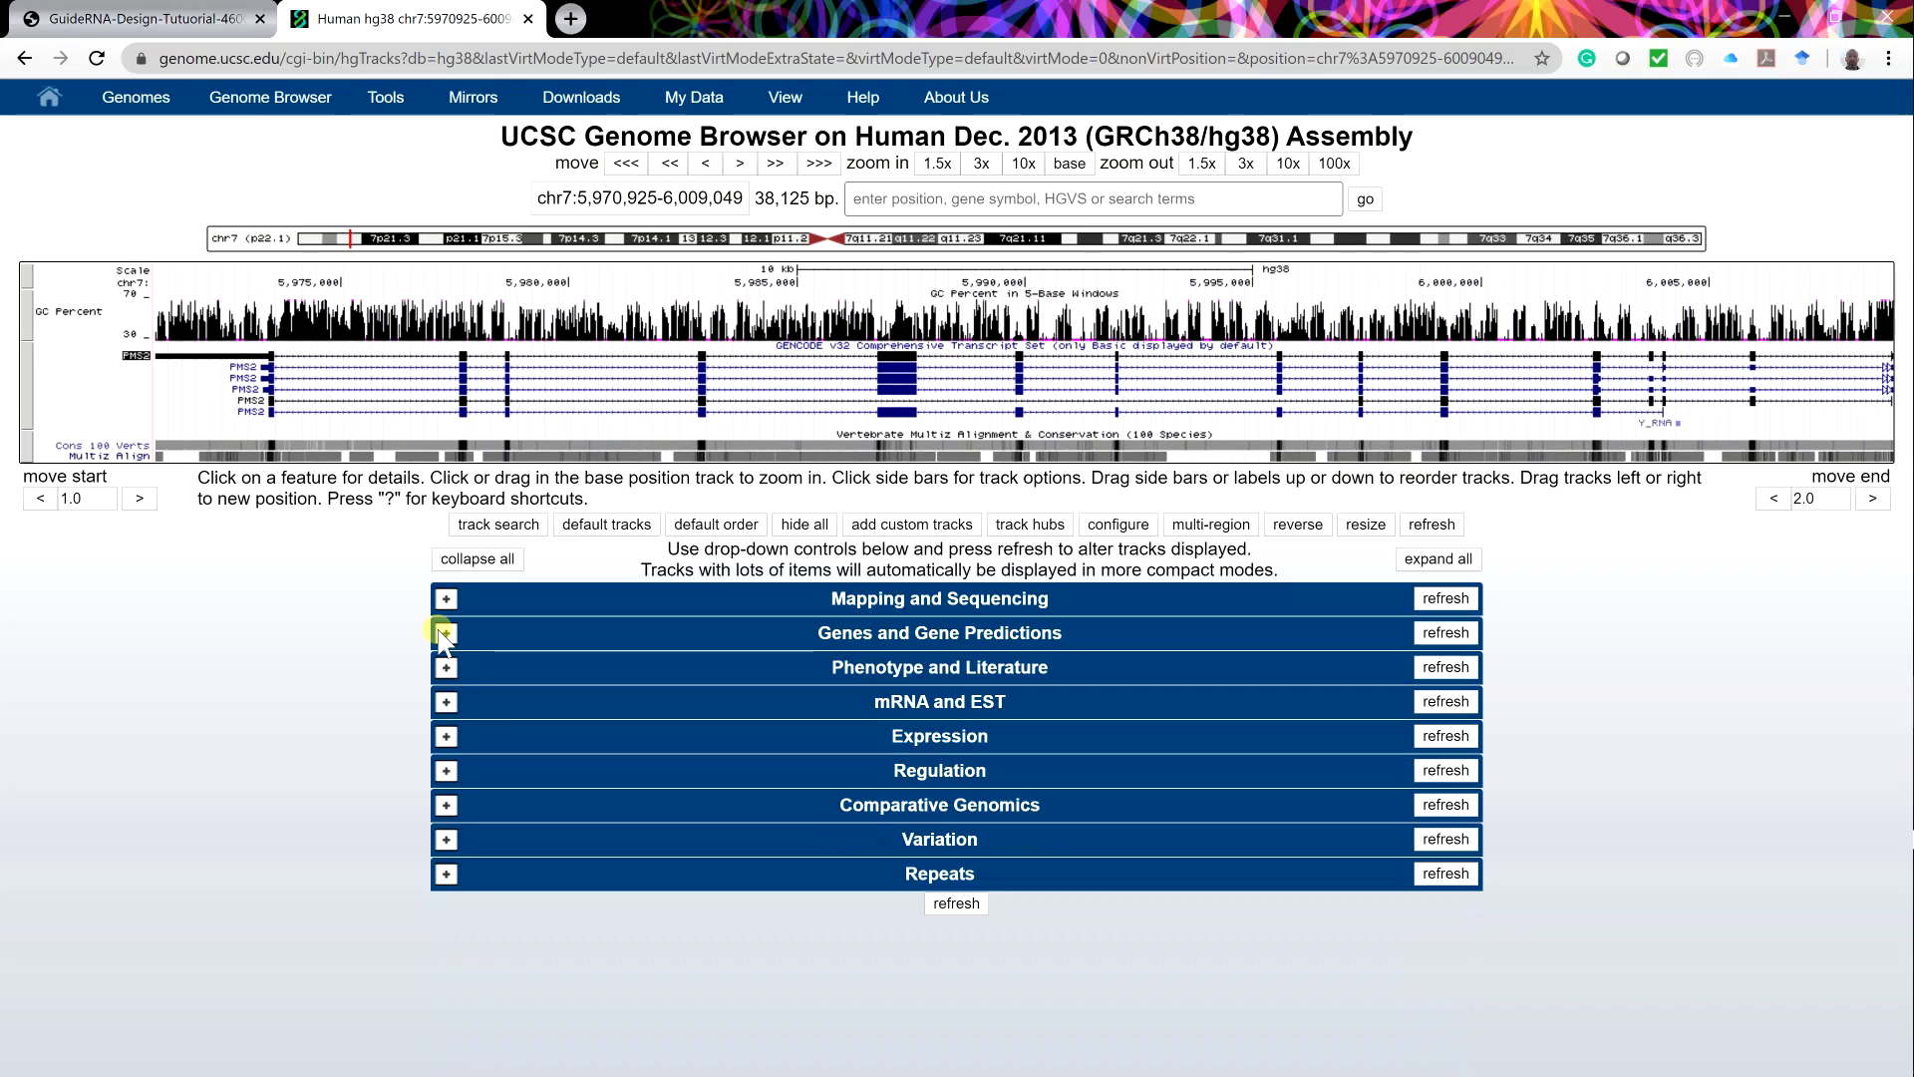
Hide all tracks, then show the Base Position and GC Percent tracks in full and redraw the display.
{"action": "left_click", "coordinate": [811, 526]}
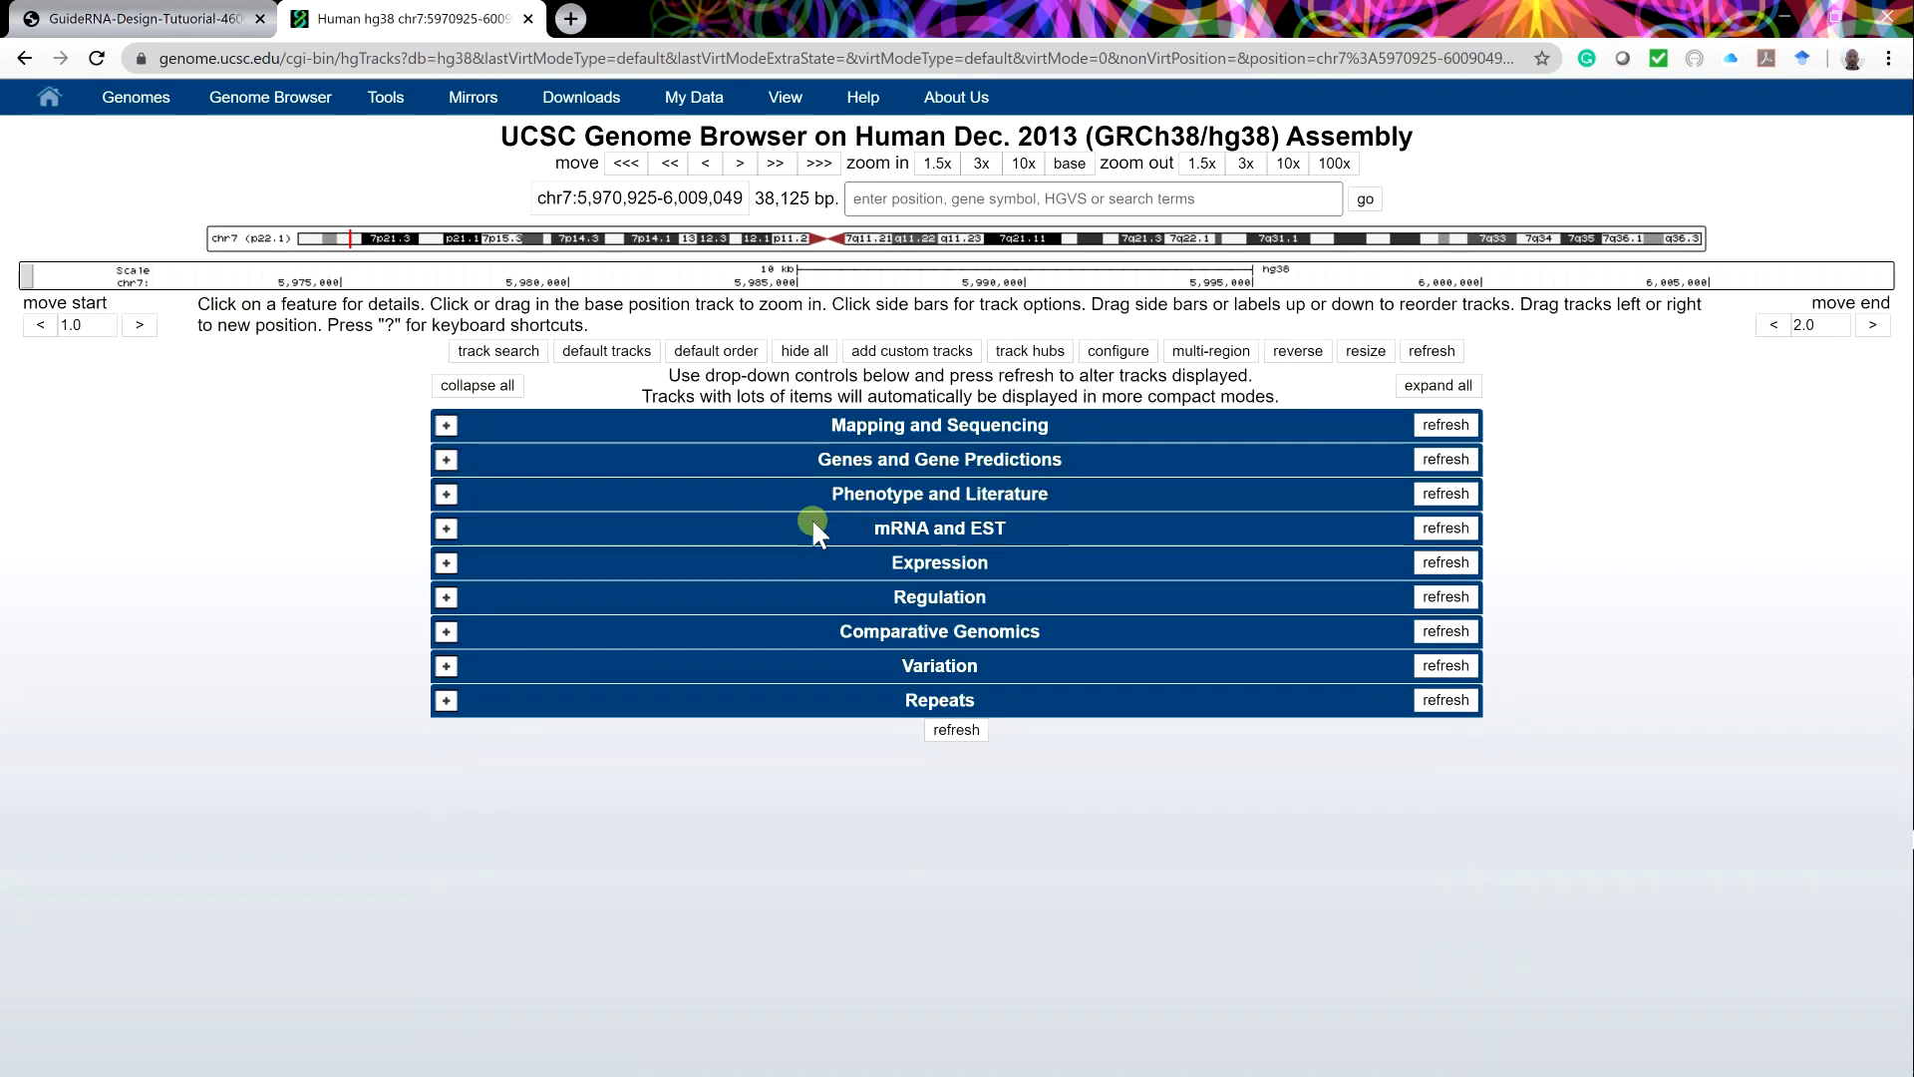
{"action": "left_click", "coordinate": [445, 425]}
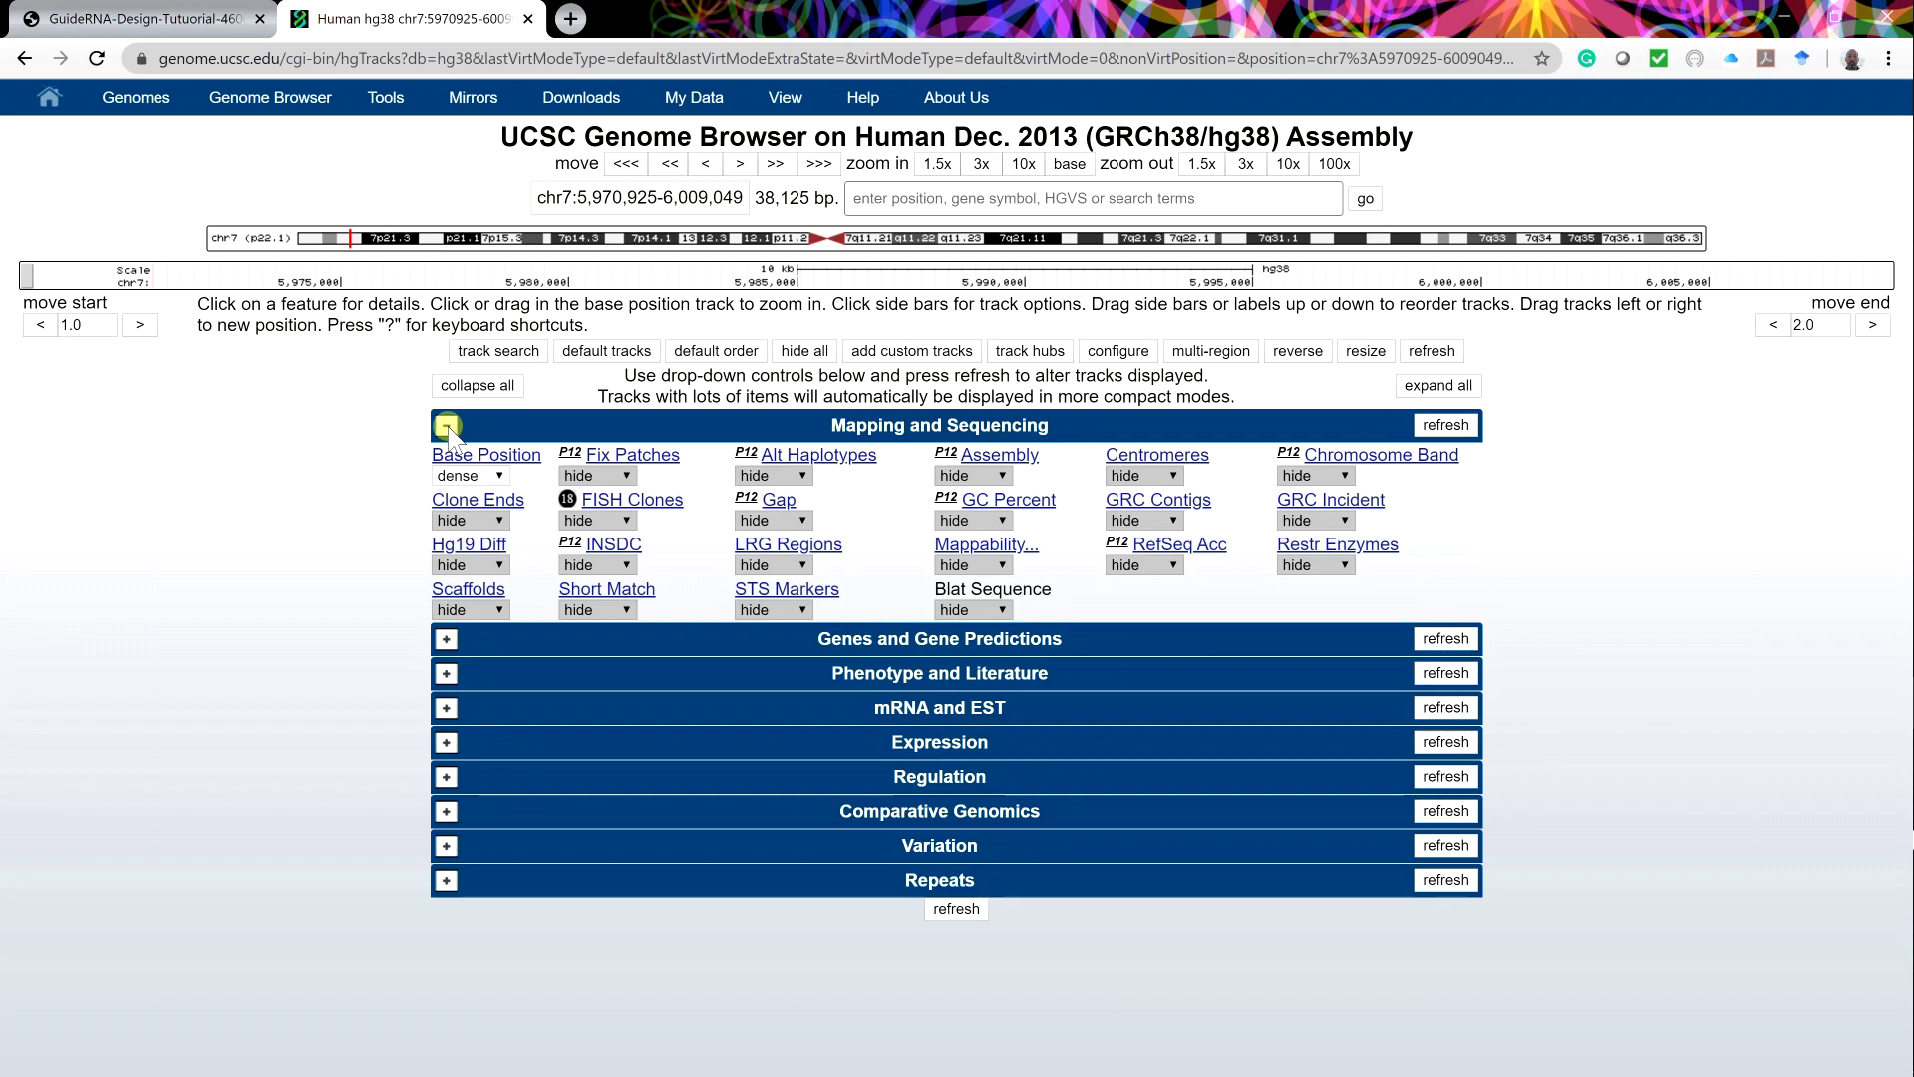
{"action": "left_click", "coordinate": [476, 476]}
{"action": "left_click", "coordinate": [480, 576]}
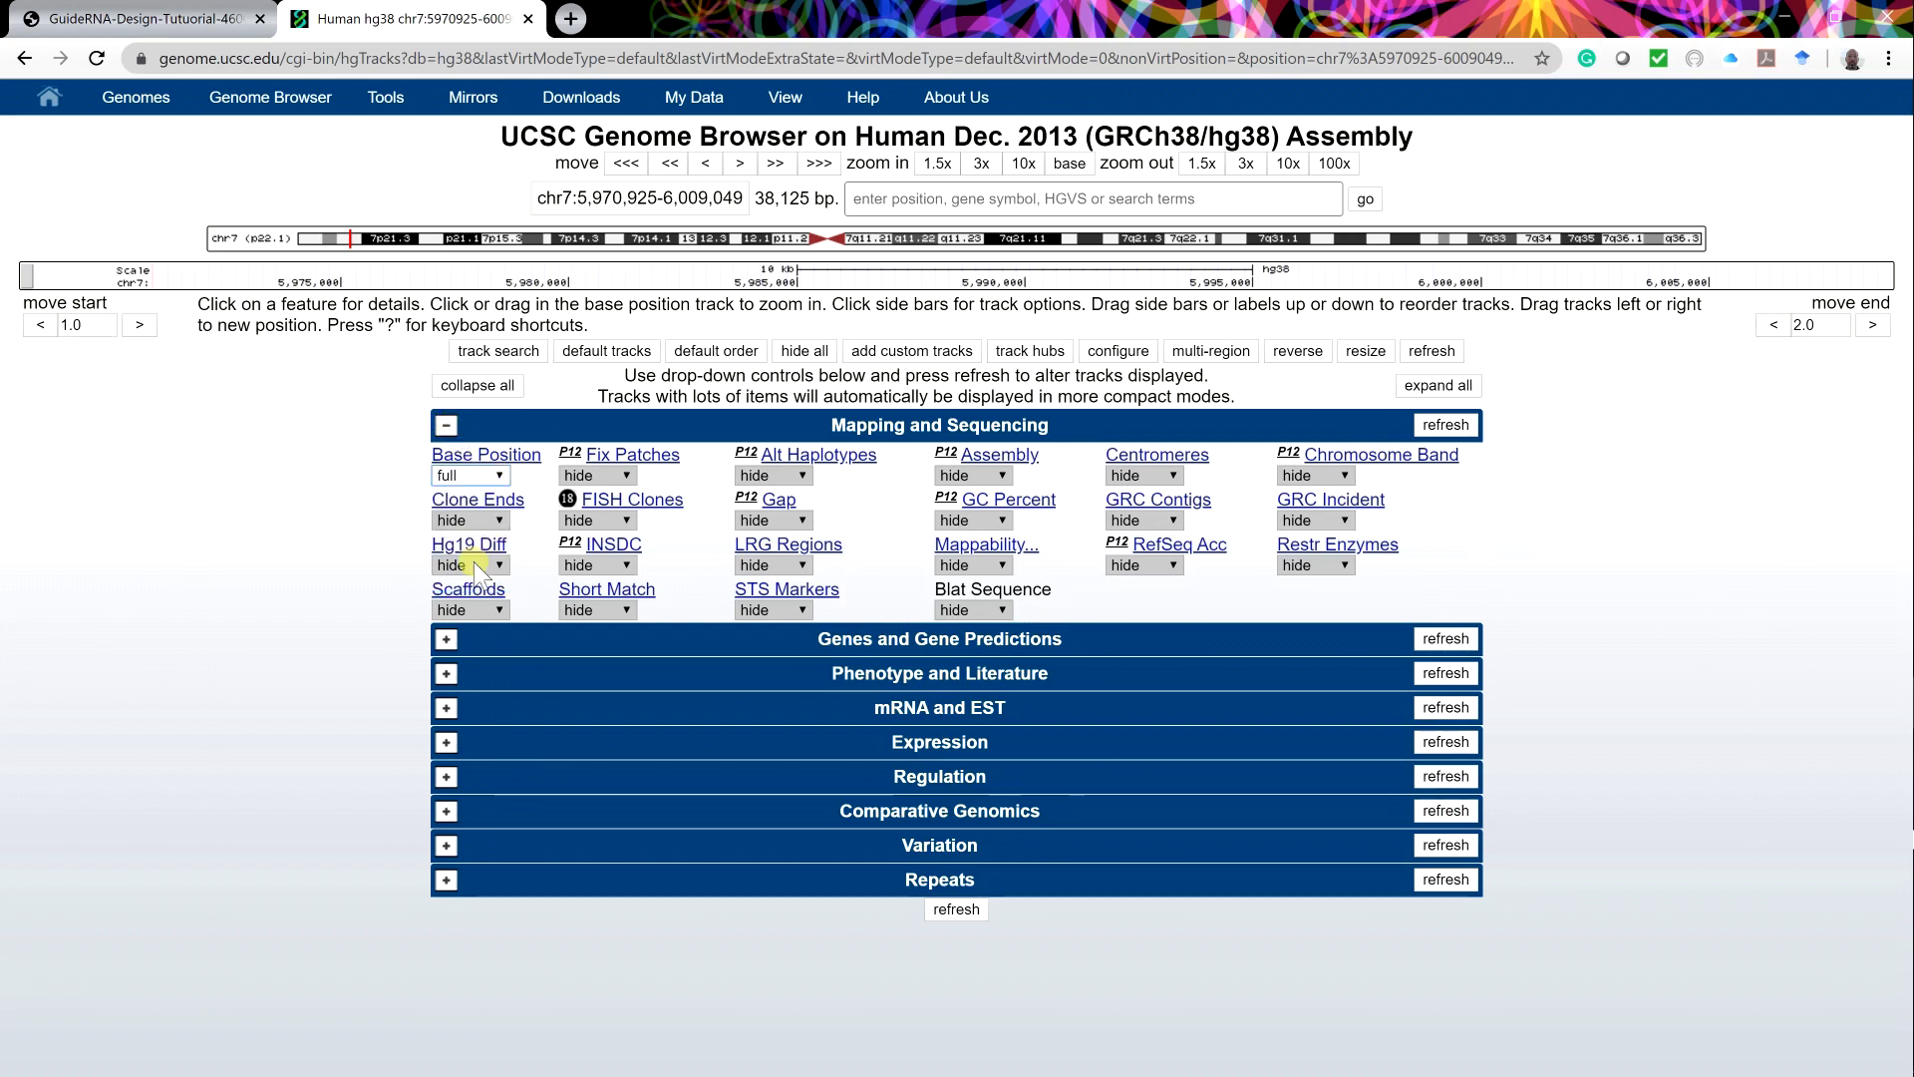
{"action": "left_click", "coordinate": [995, 520]}
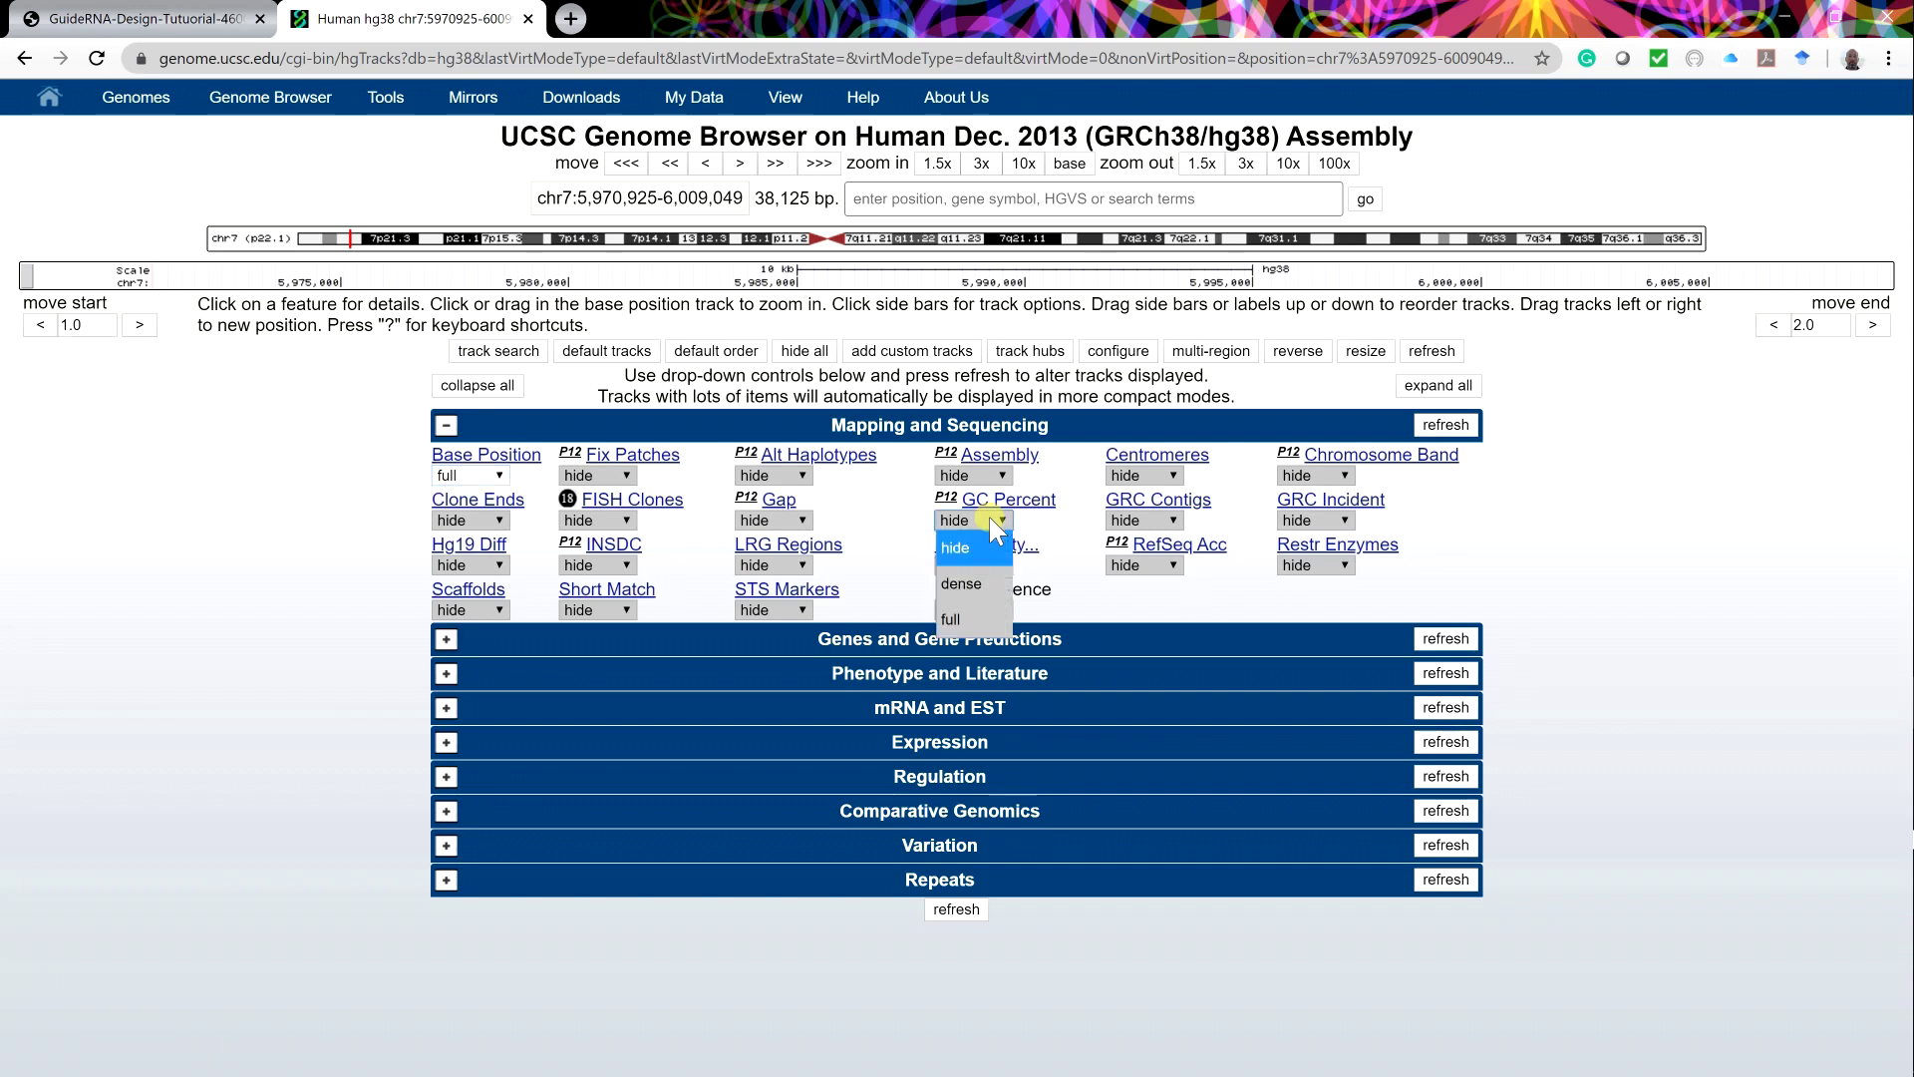
{"action": "left_click", "coordinate": [967, 618]}
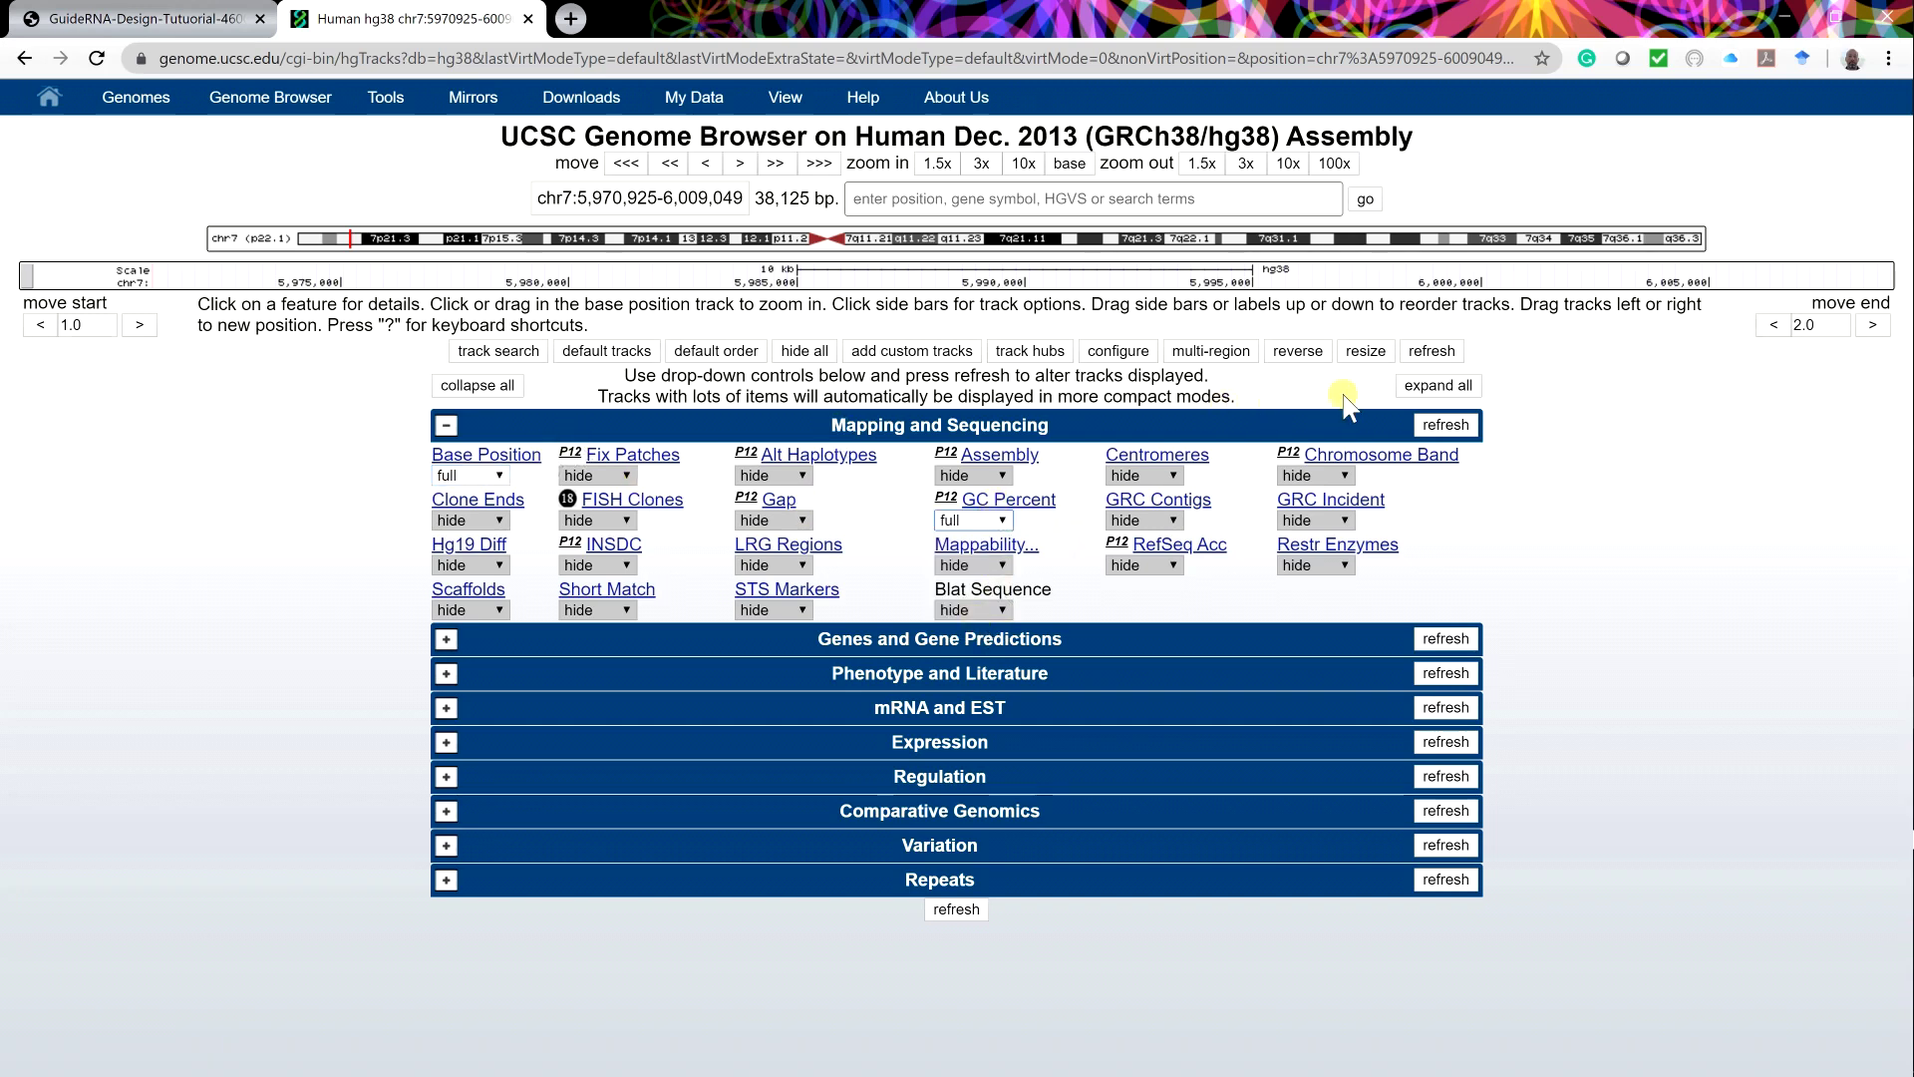
{"action": "left_click", "coordinate": [1446, 425]}
{"action": "left_click", "coordinate": [465, 438]}
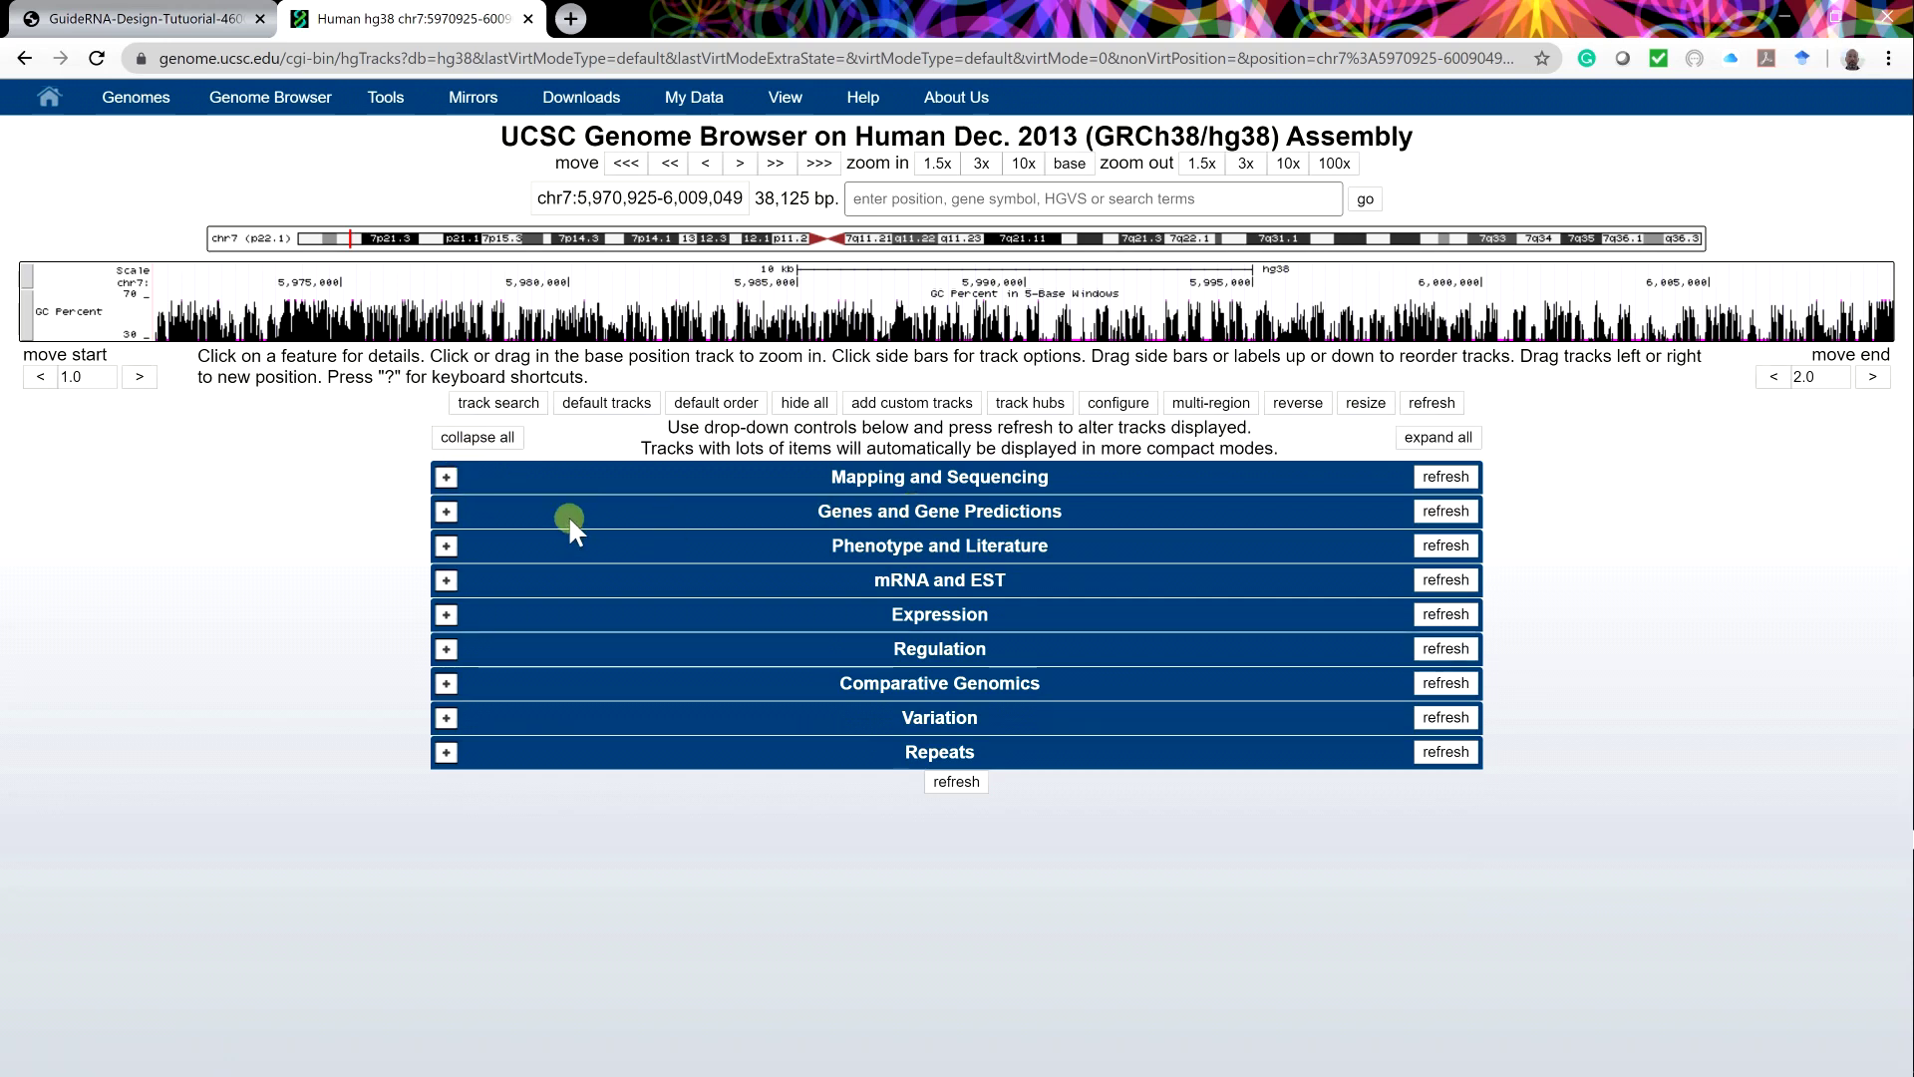
In Genes and Gene Predictions, set All GENCODE to show and NCBI RefSeq to dense, redraw the display and collapse the group.
{"action": "left_click", "coordinate": [448, 511]}
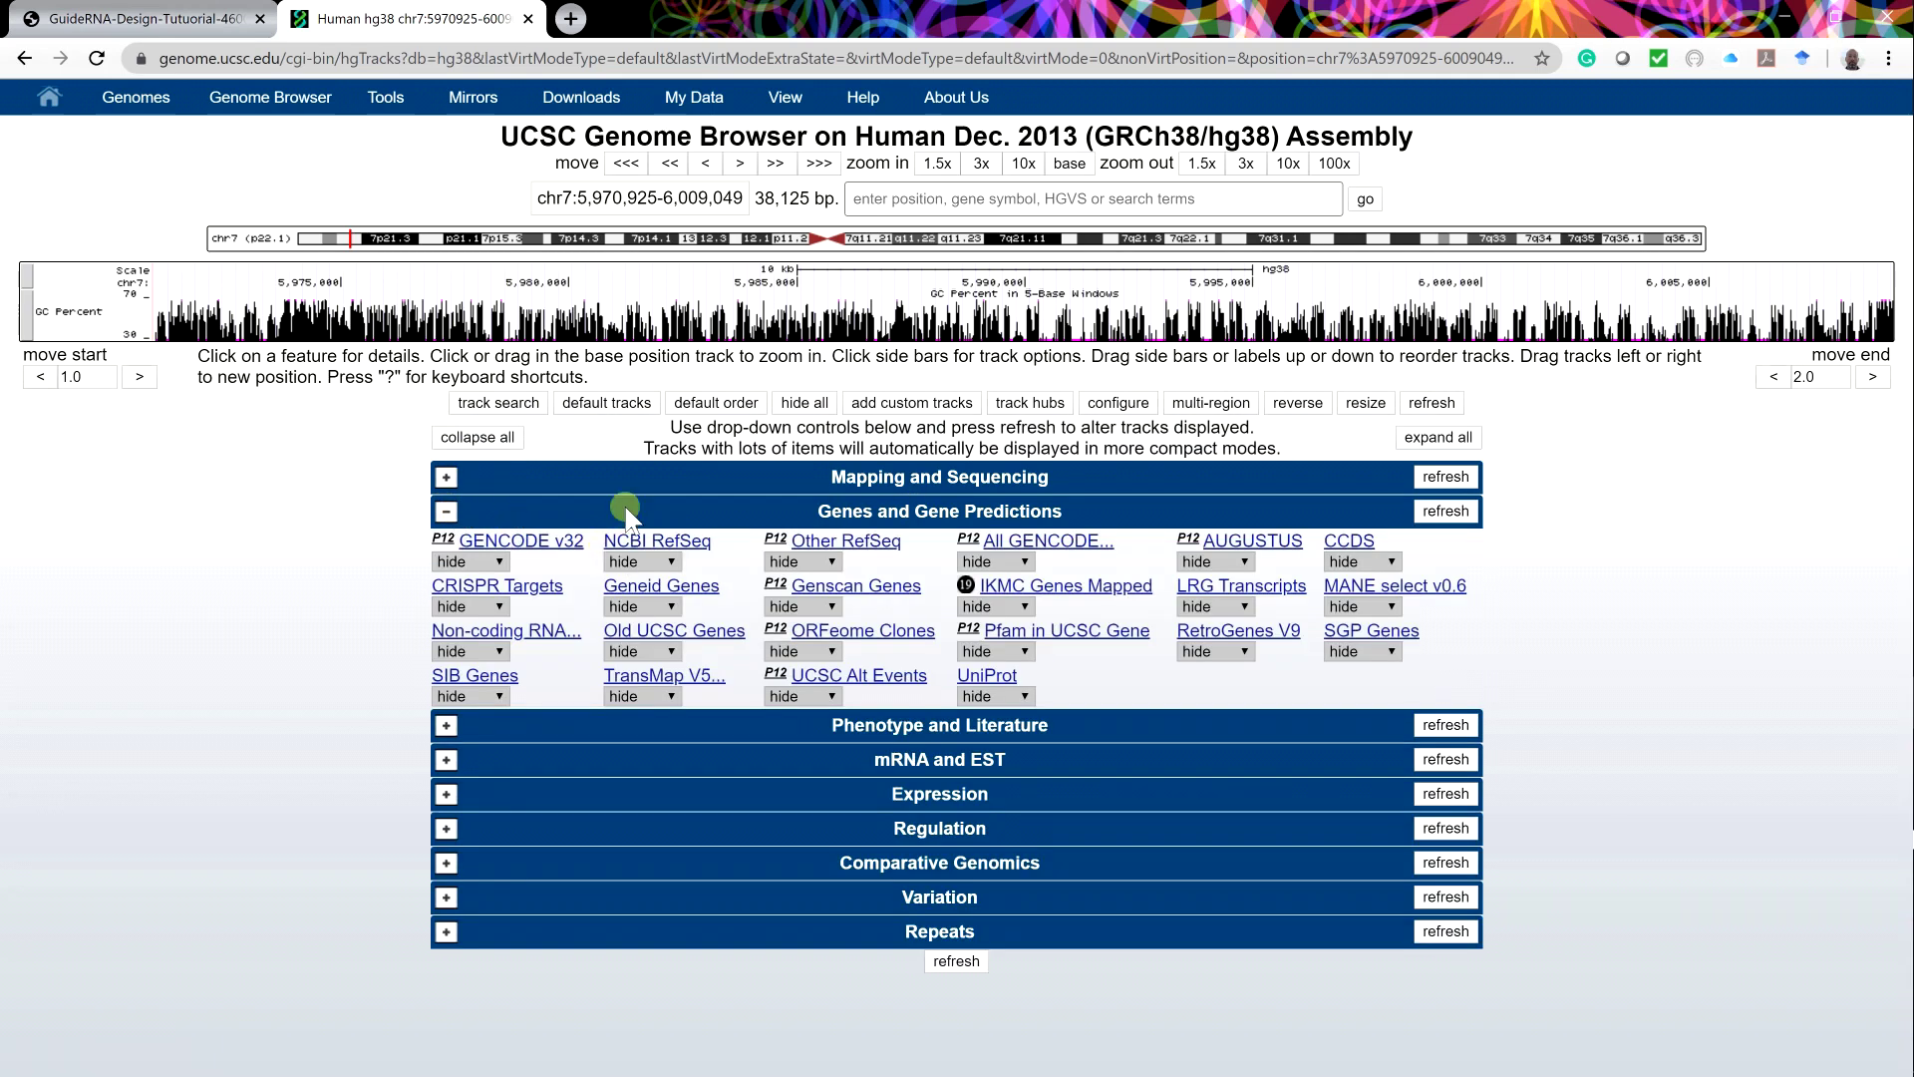
{"action": "left_click", "coordinate": [996, 563]}
{"action": "left_click", "coordinate": [999, 590]}
{"action": "left_click", "coordinate": [1025, 563]}
{"action": "left_click", "coordinate": [983, 626]}
{"action": "left_click", "coordinate": [672, 562]}
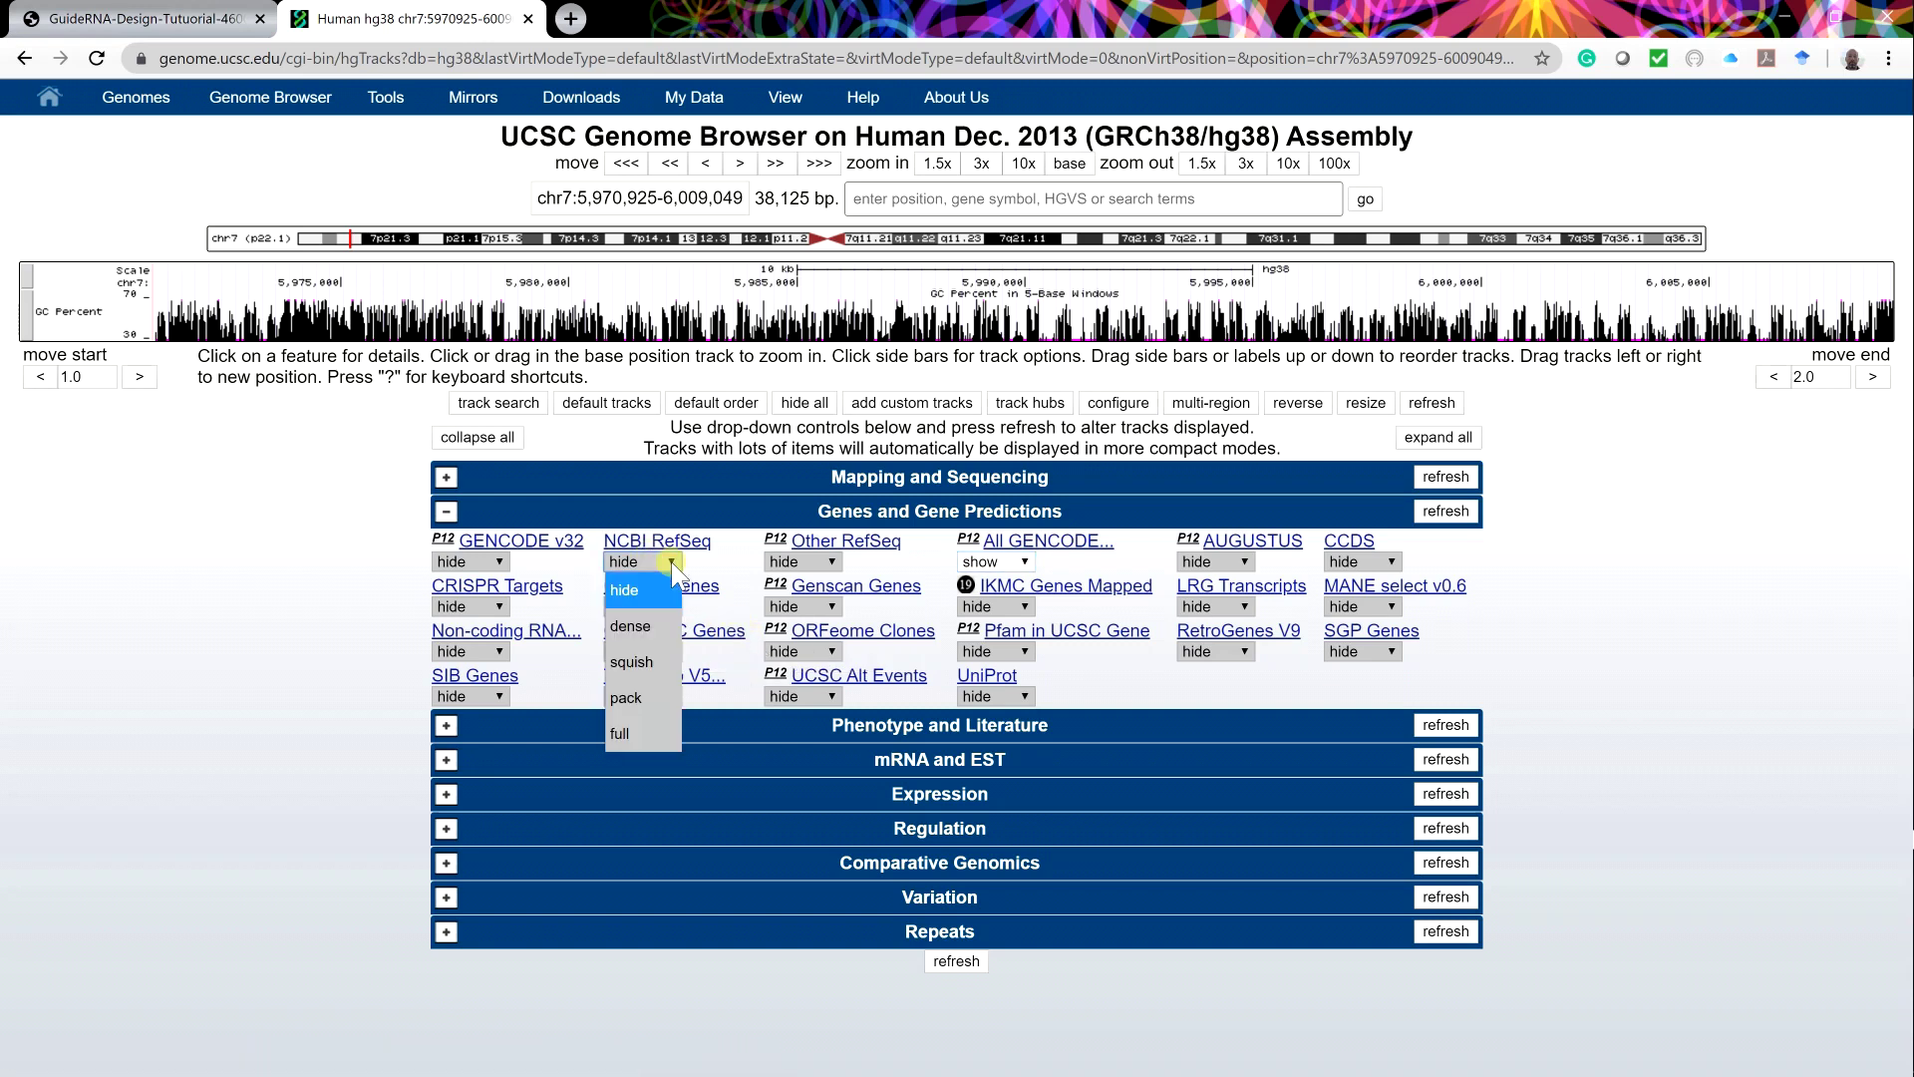
{"action": "left_click", "coordinate": [631, 625]}
{"action": "left_click", "coordinate": [1448, 511]}
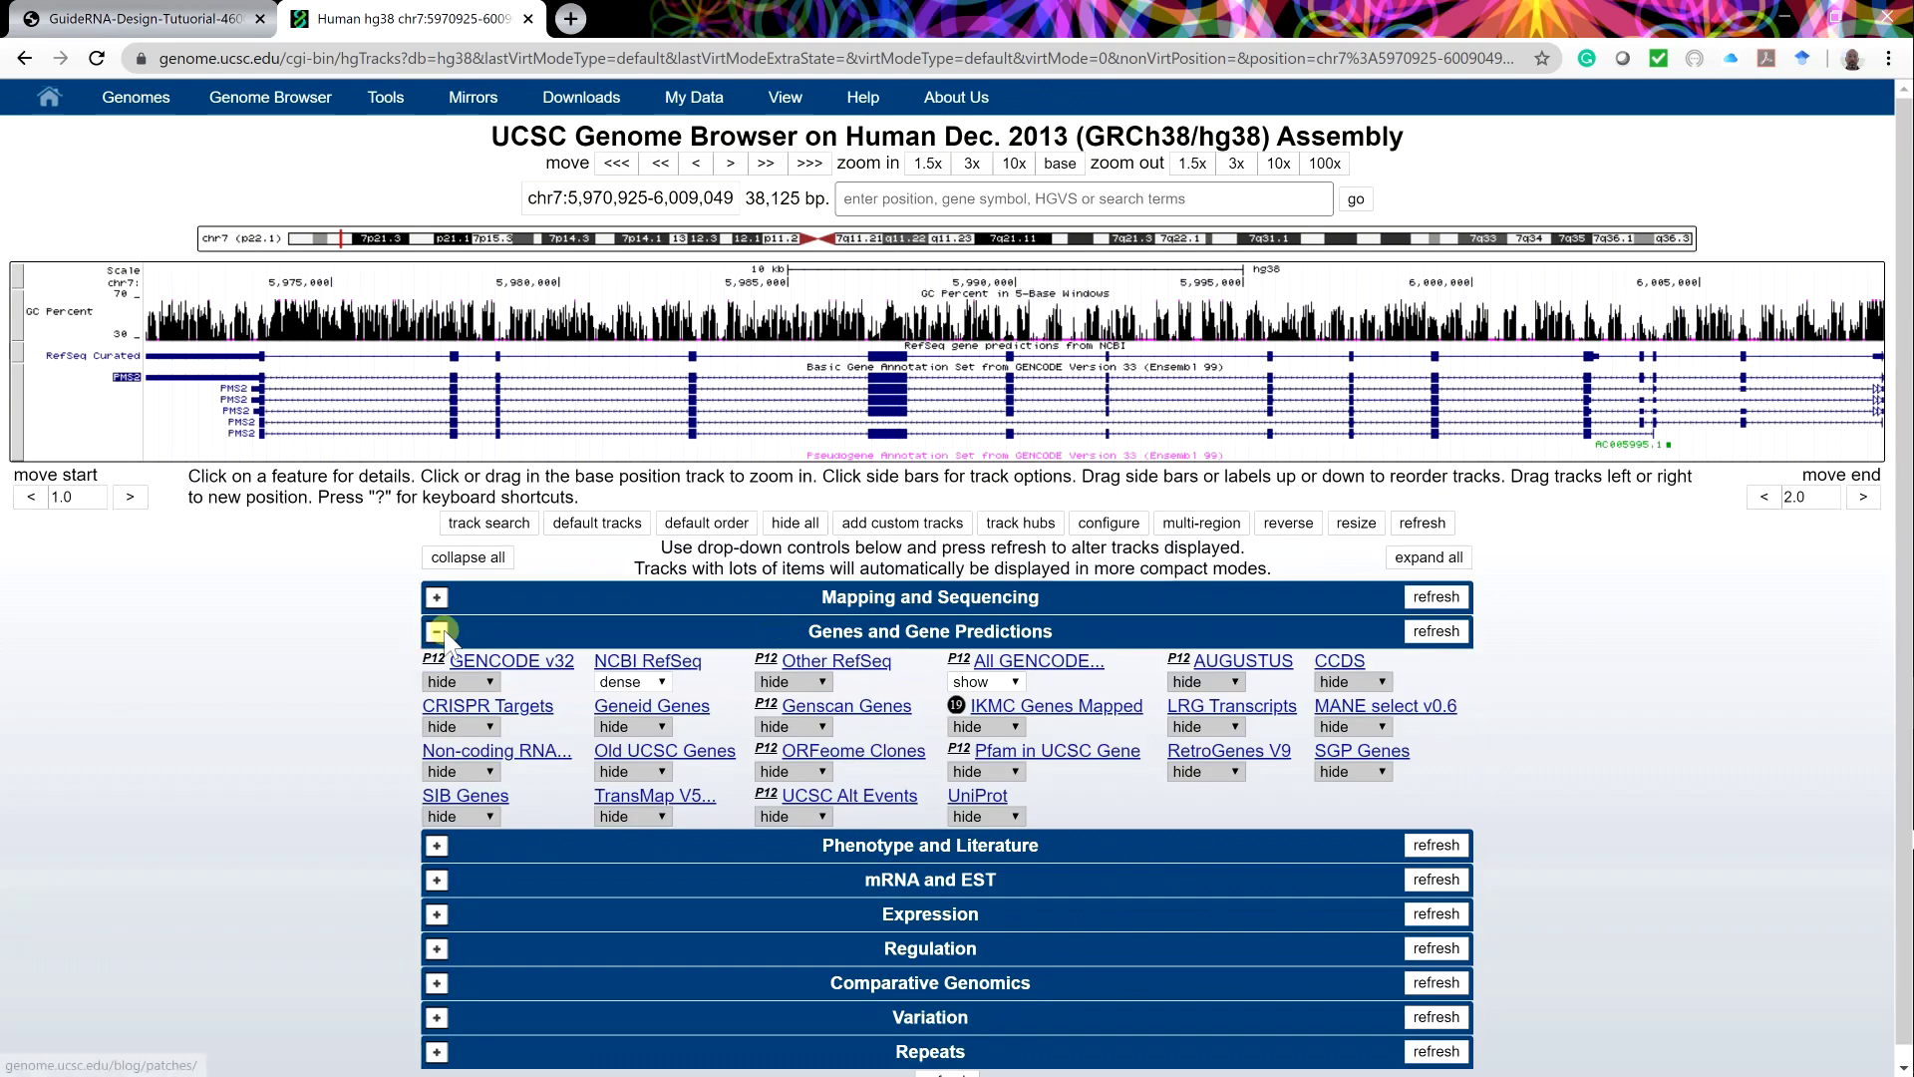
{"action": "left_click", "coordinate": [445, 632]}
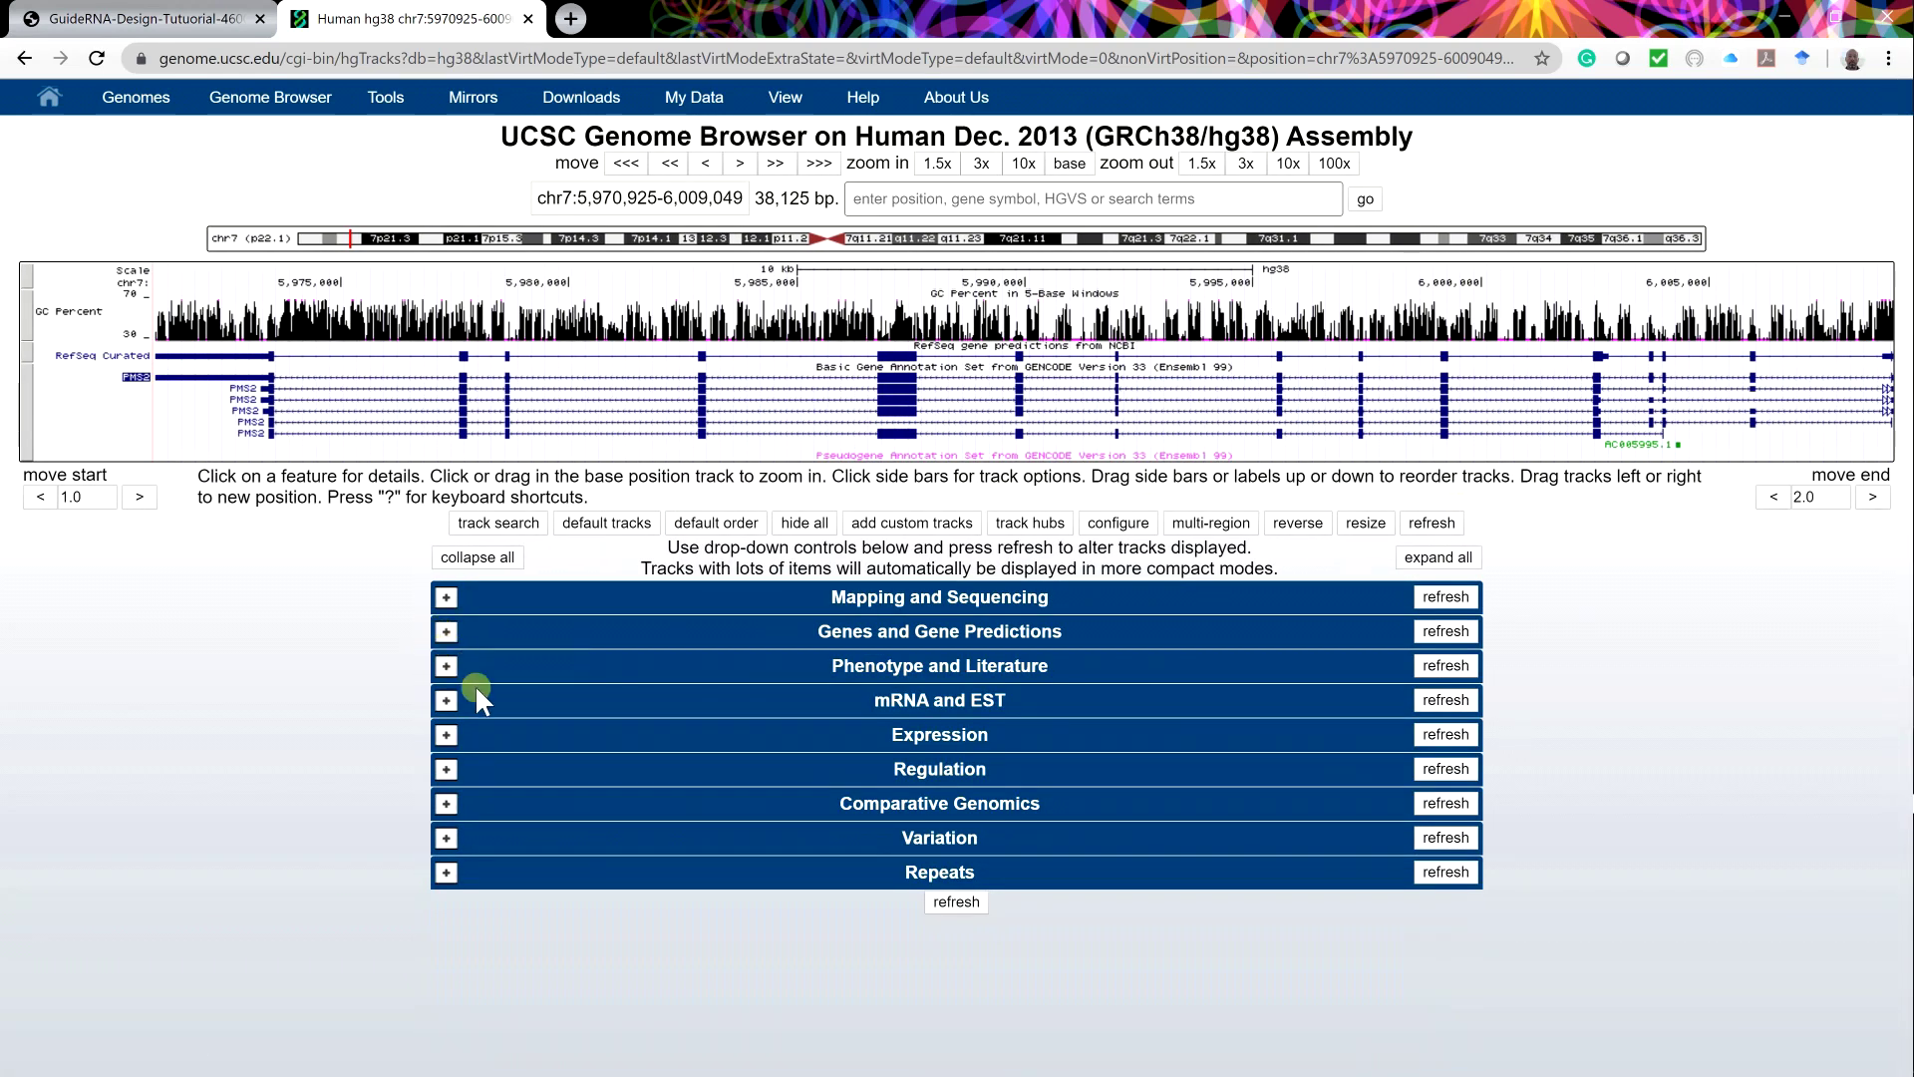
In the Variation group, set Common SNPs(151) to dense, redraw the display and collapse the group.
{"action": "left_click", "coordinate": [445, 838]}
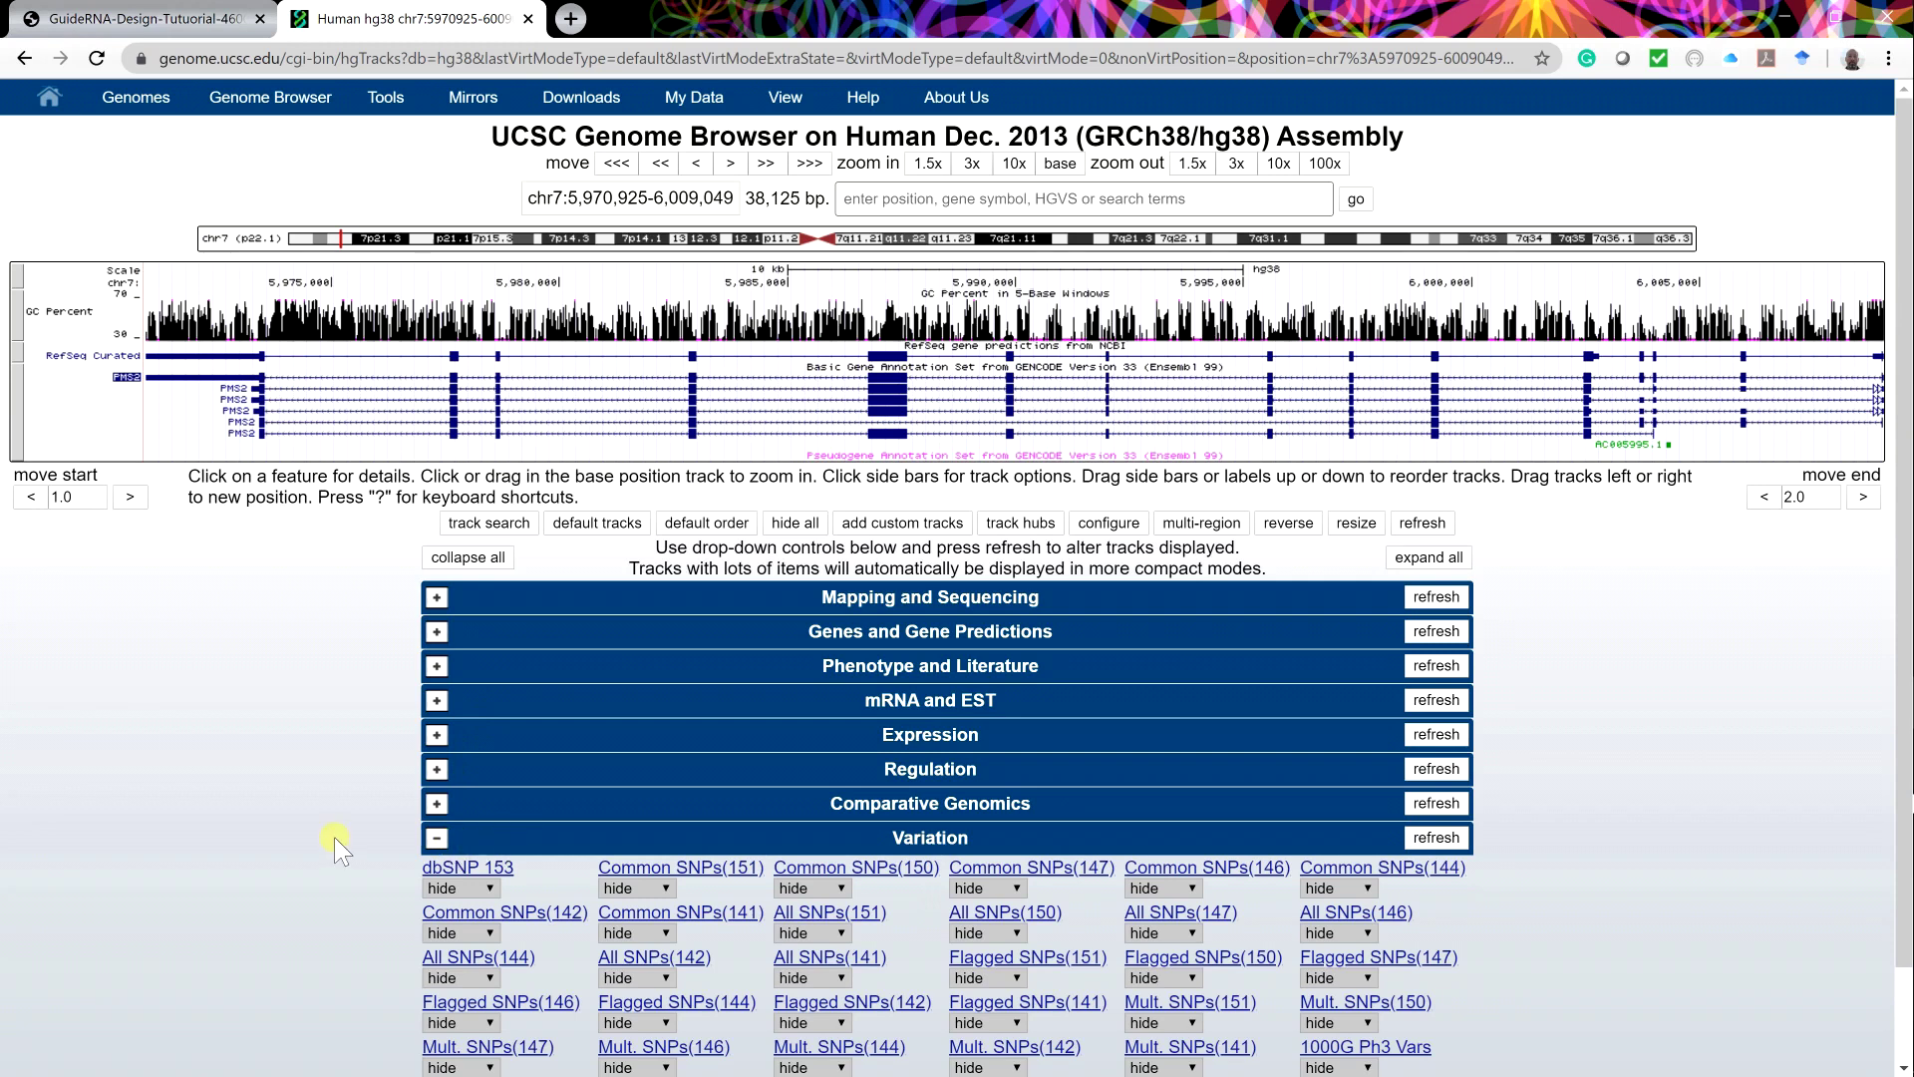
{"action": "left_click", "coordinate": [639, 888]}
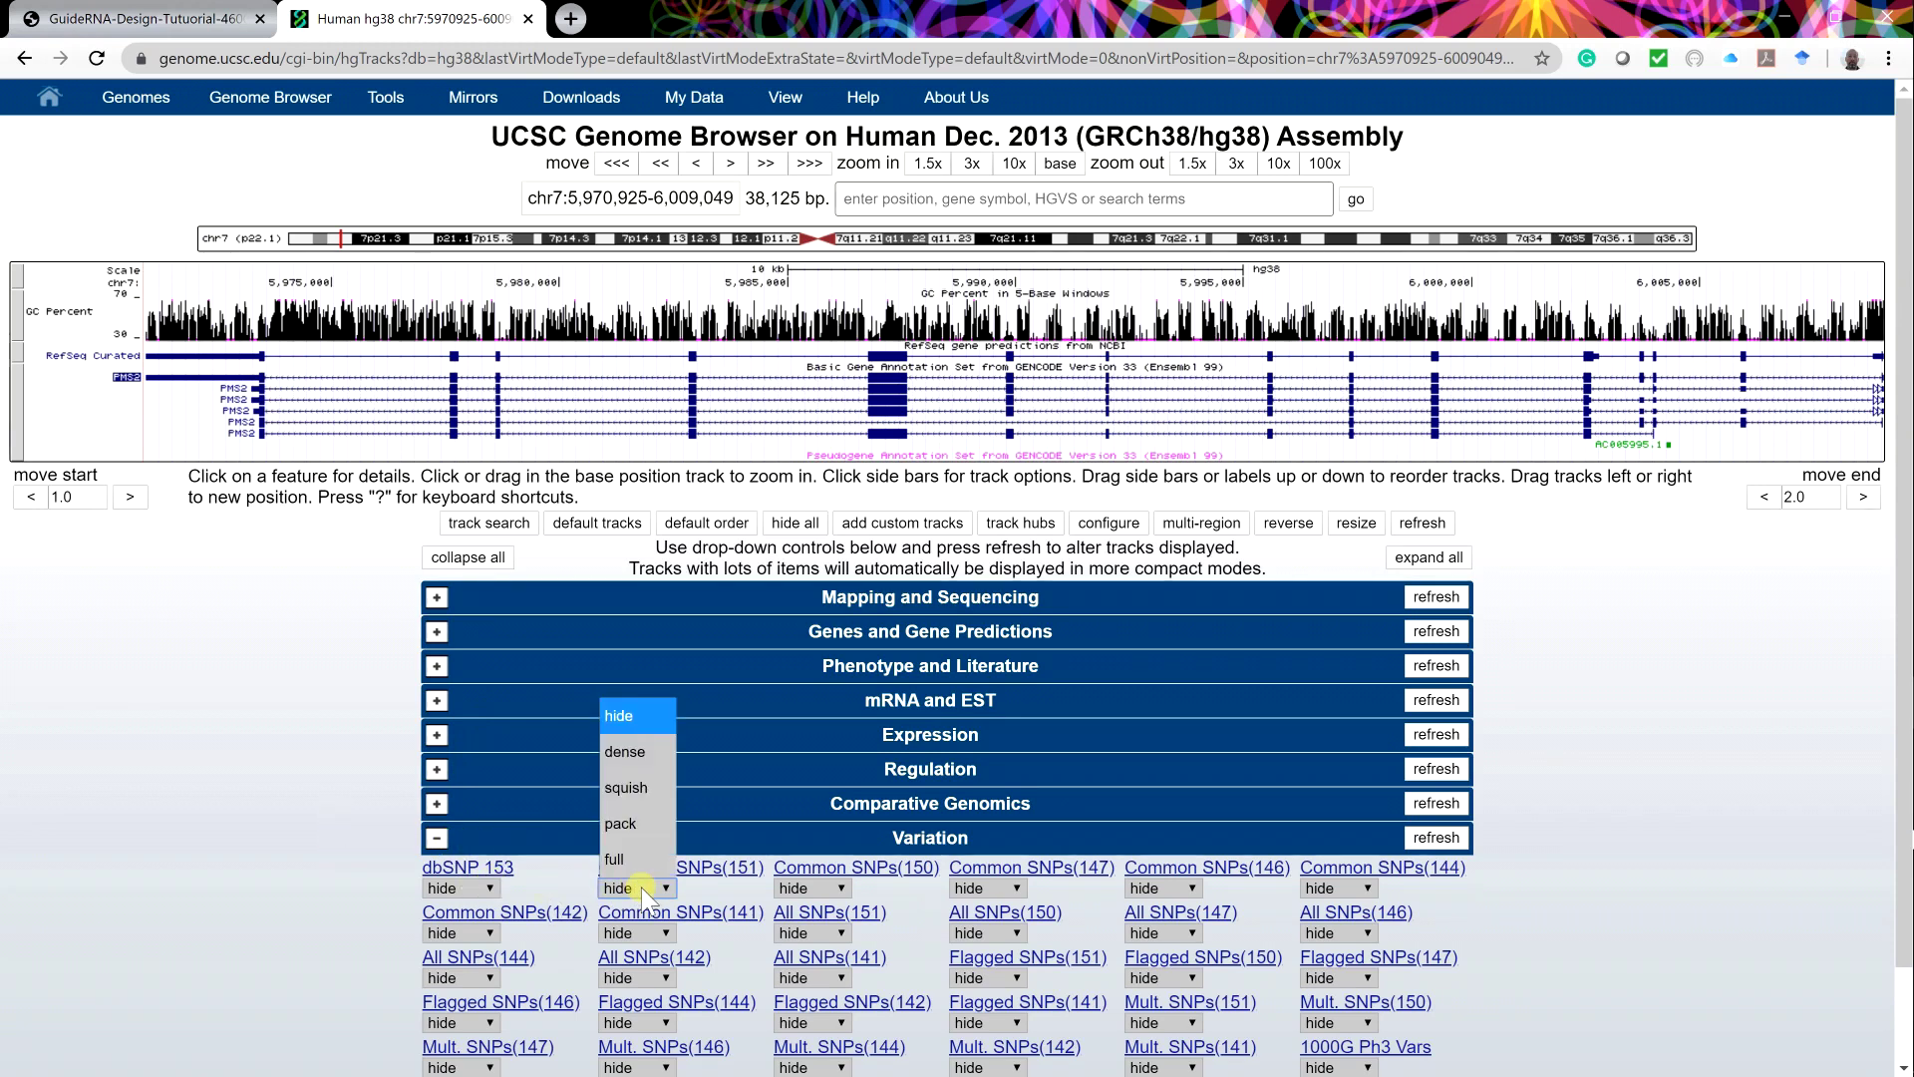
{"action": "left_click", "coordinate": [620, 760]}
{"action": "left_click", "coordinate": [1435, 838]}
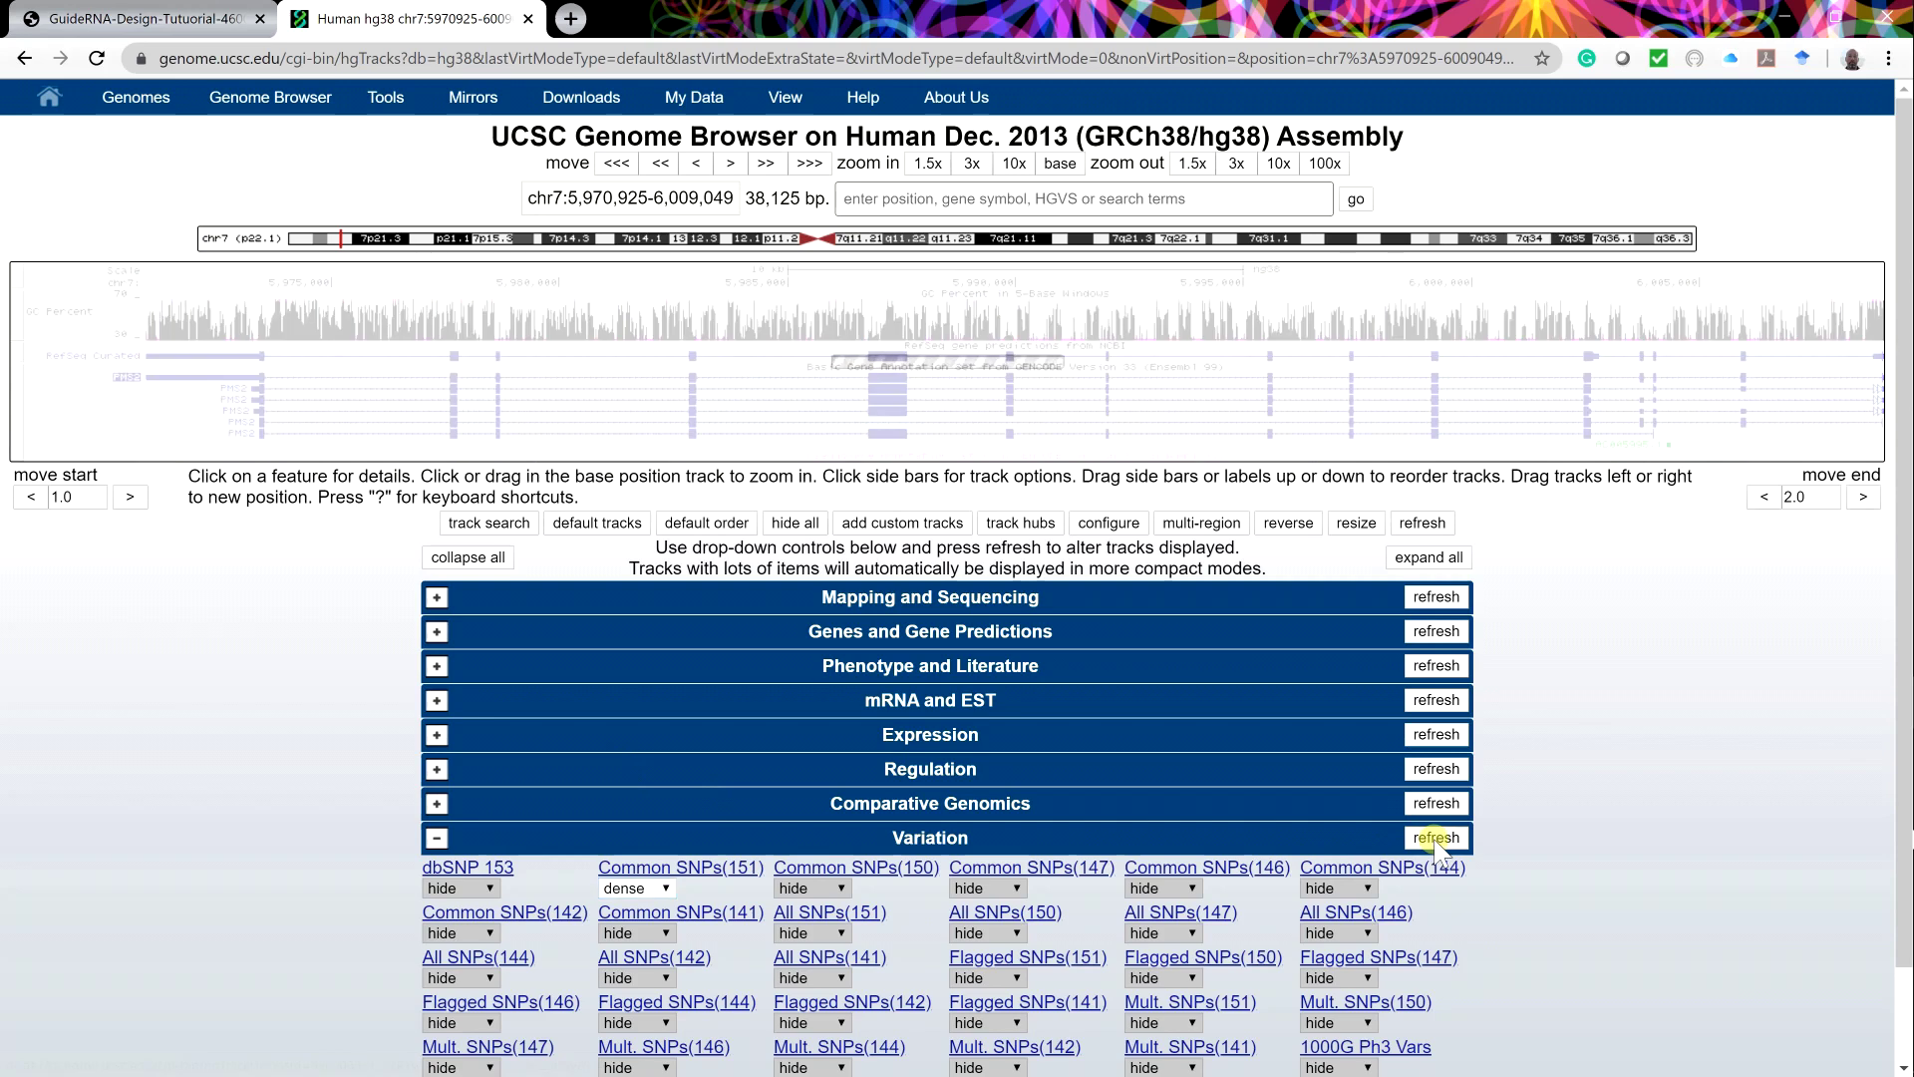
{"action": "left_click", "coordinate": [456, 860]}
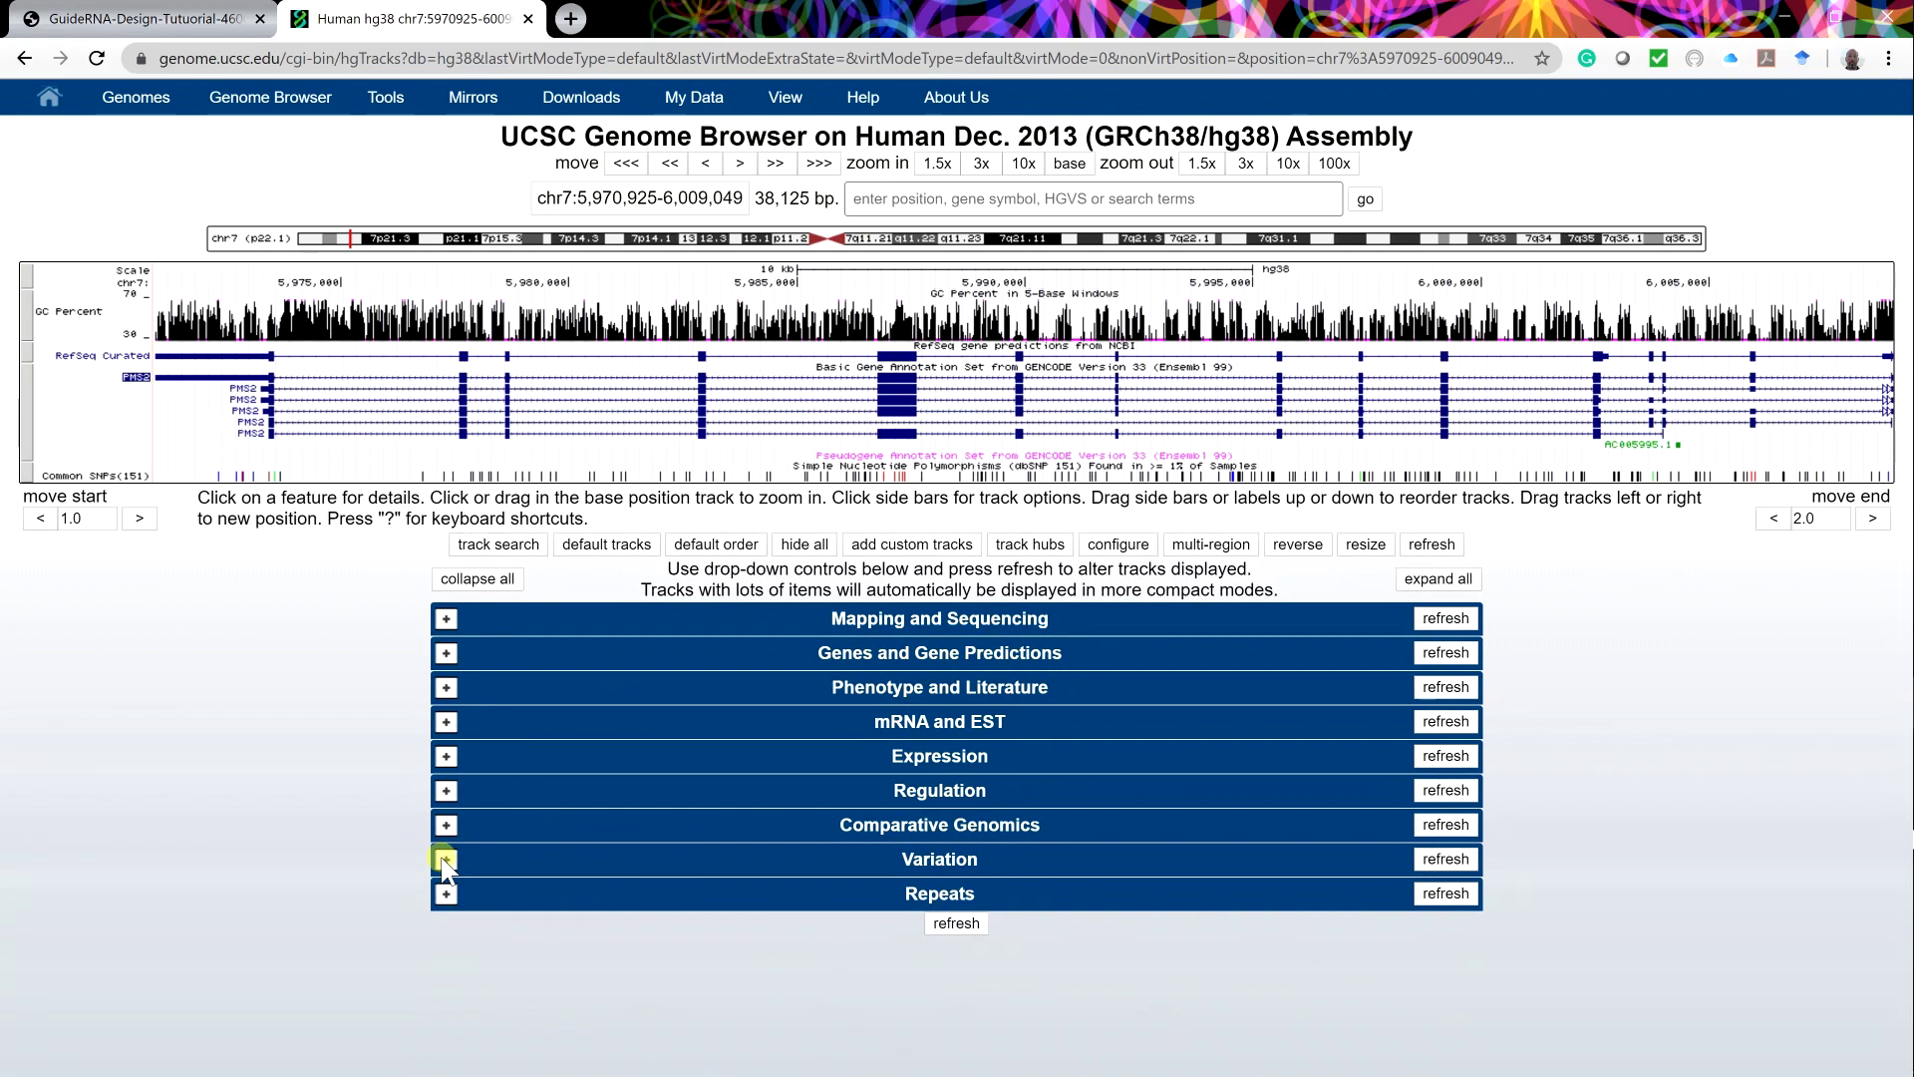
In the Repeats group, set RepeatMasker, Segmental Dups and Simple Repeats to dense and redraw the display.
{"action": "left_click", "coordinate": [446, 896]}
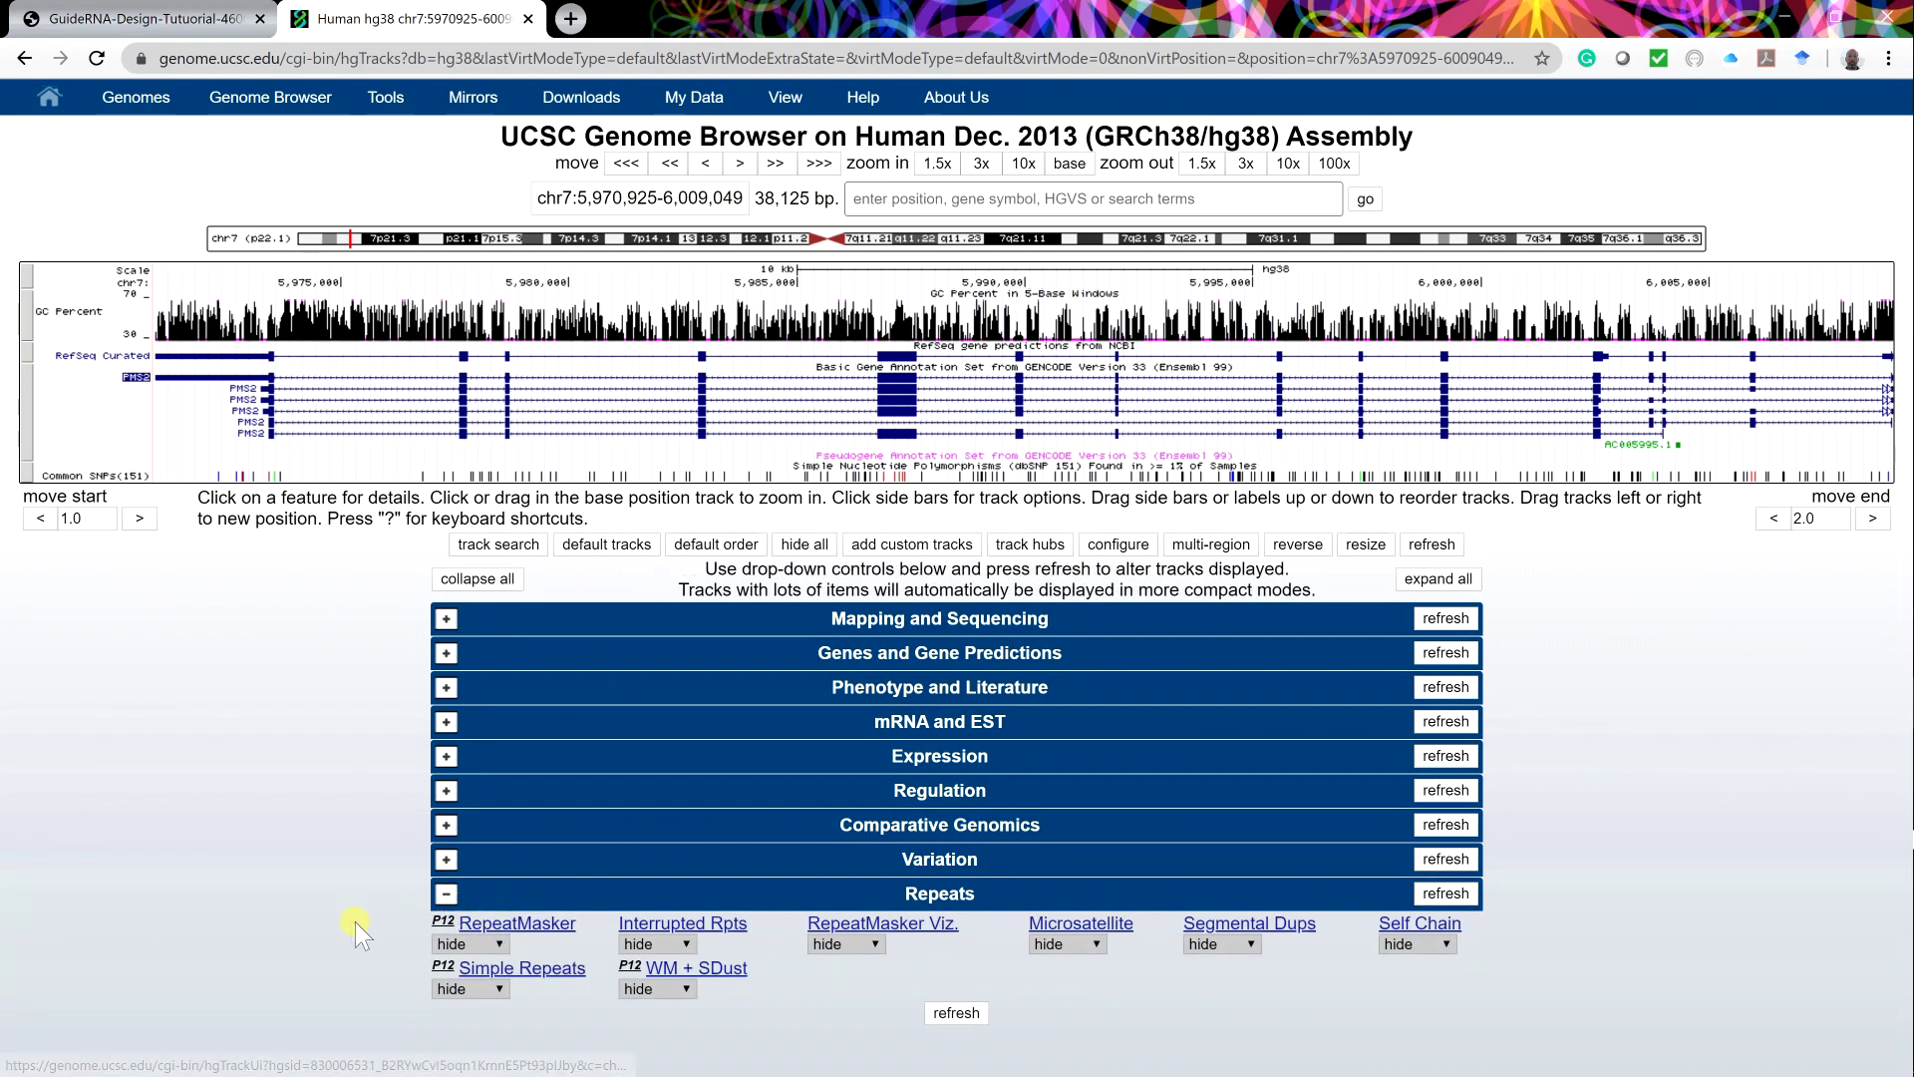
{"action": "left_click", "coordinate": [502, 946]}
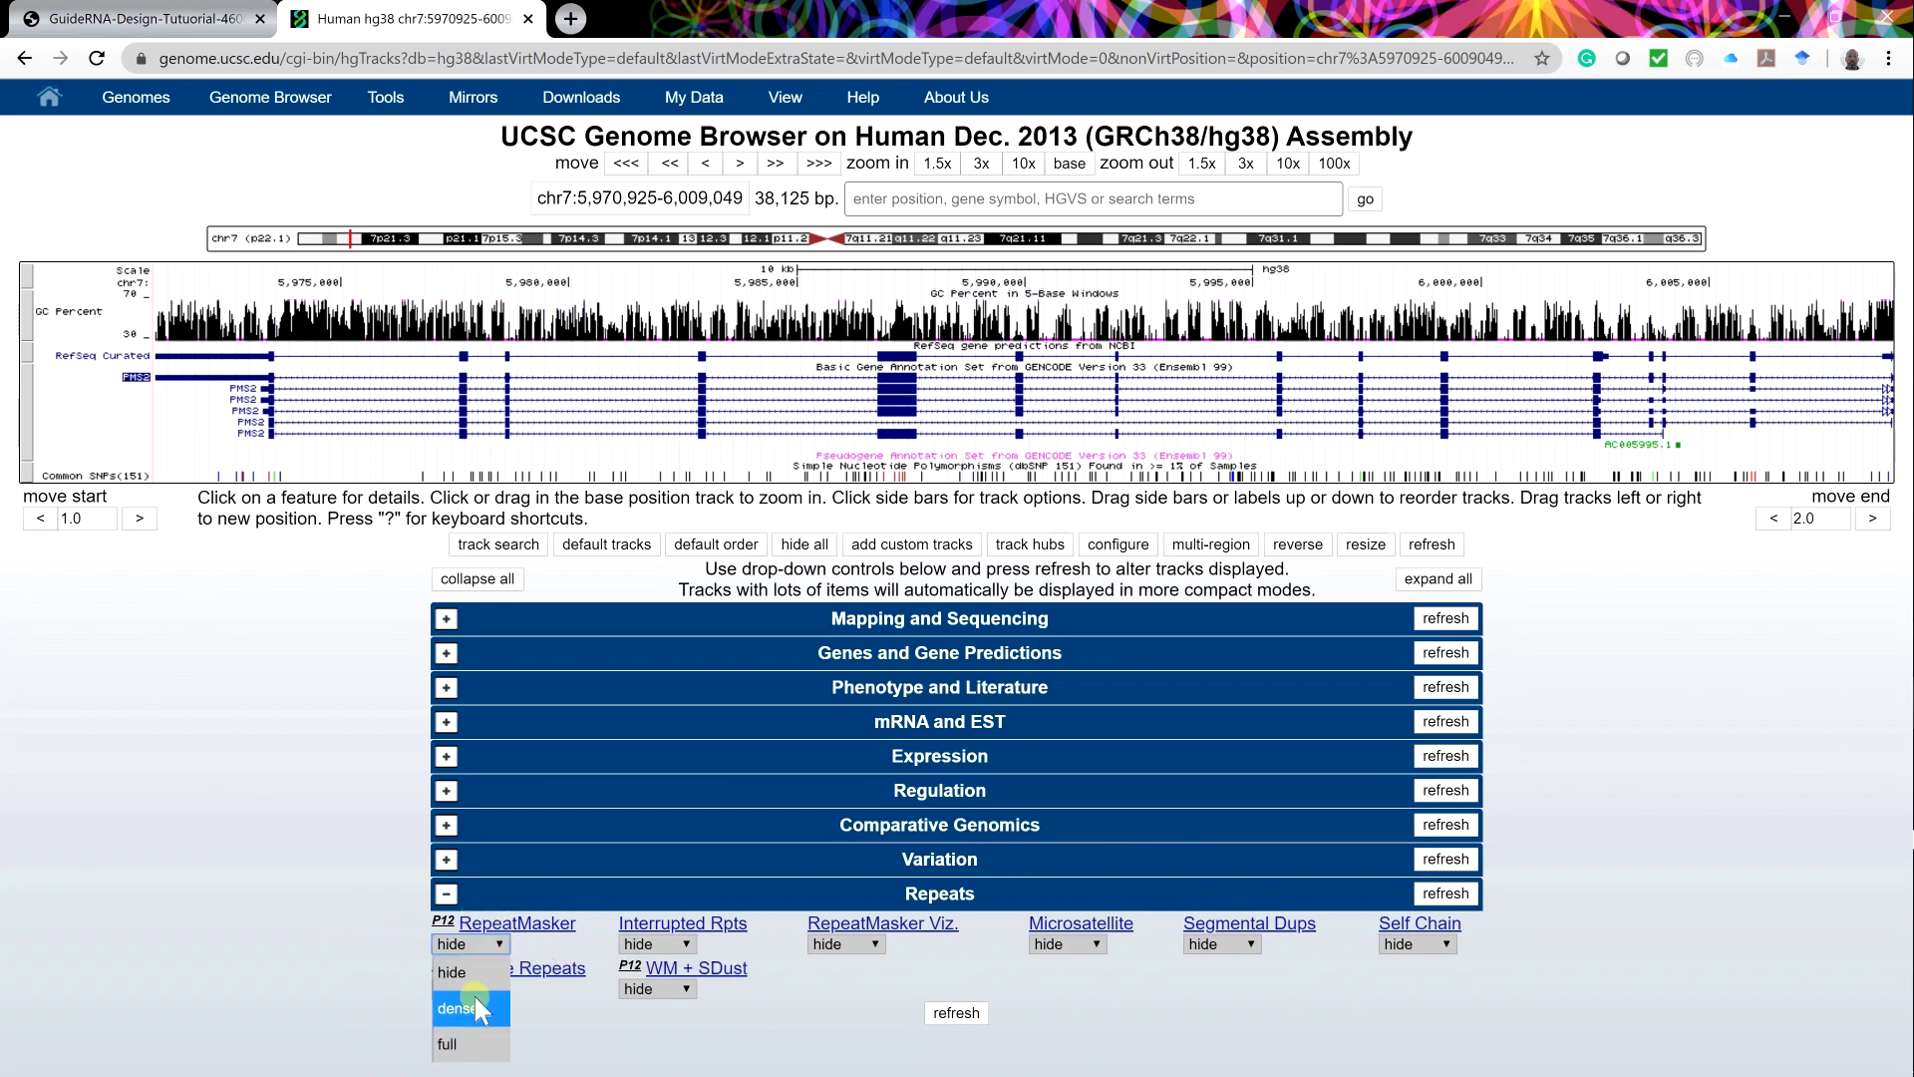
{"action": "left_click", "coordinate": [499, 965]}
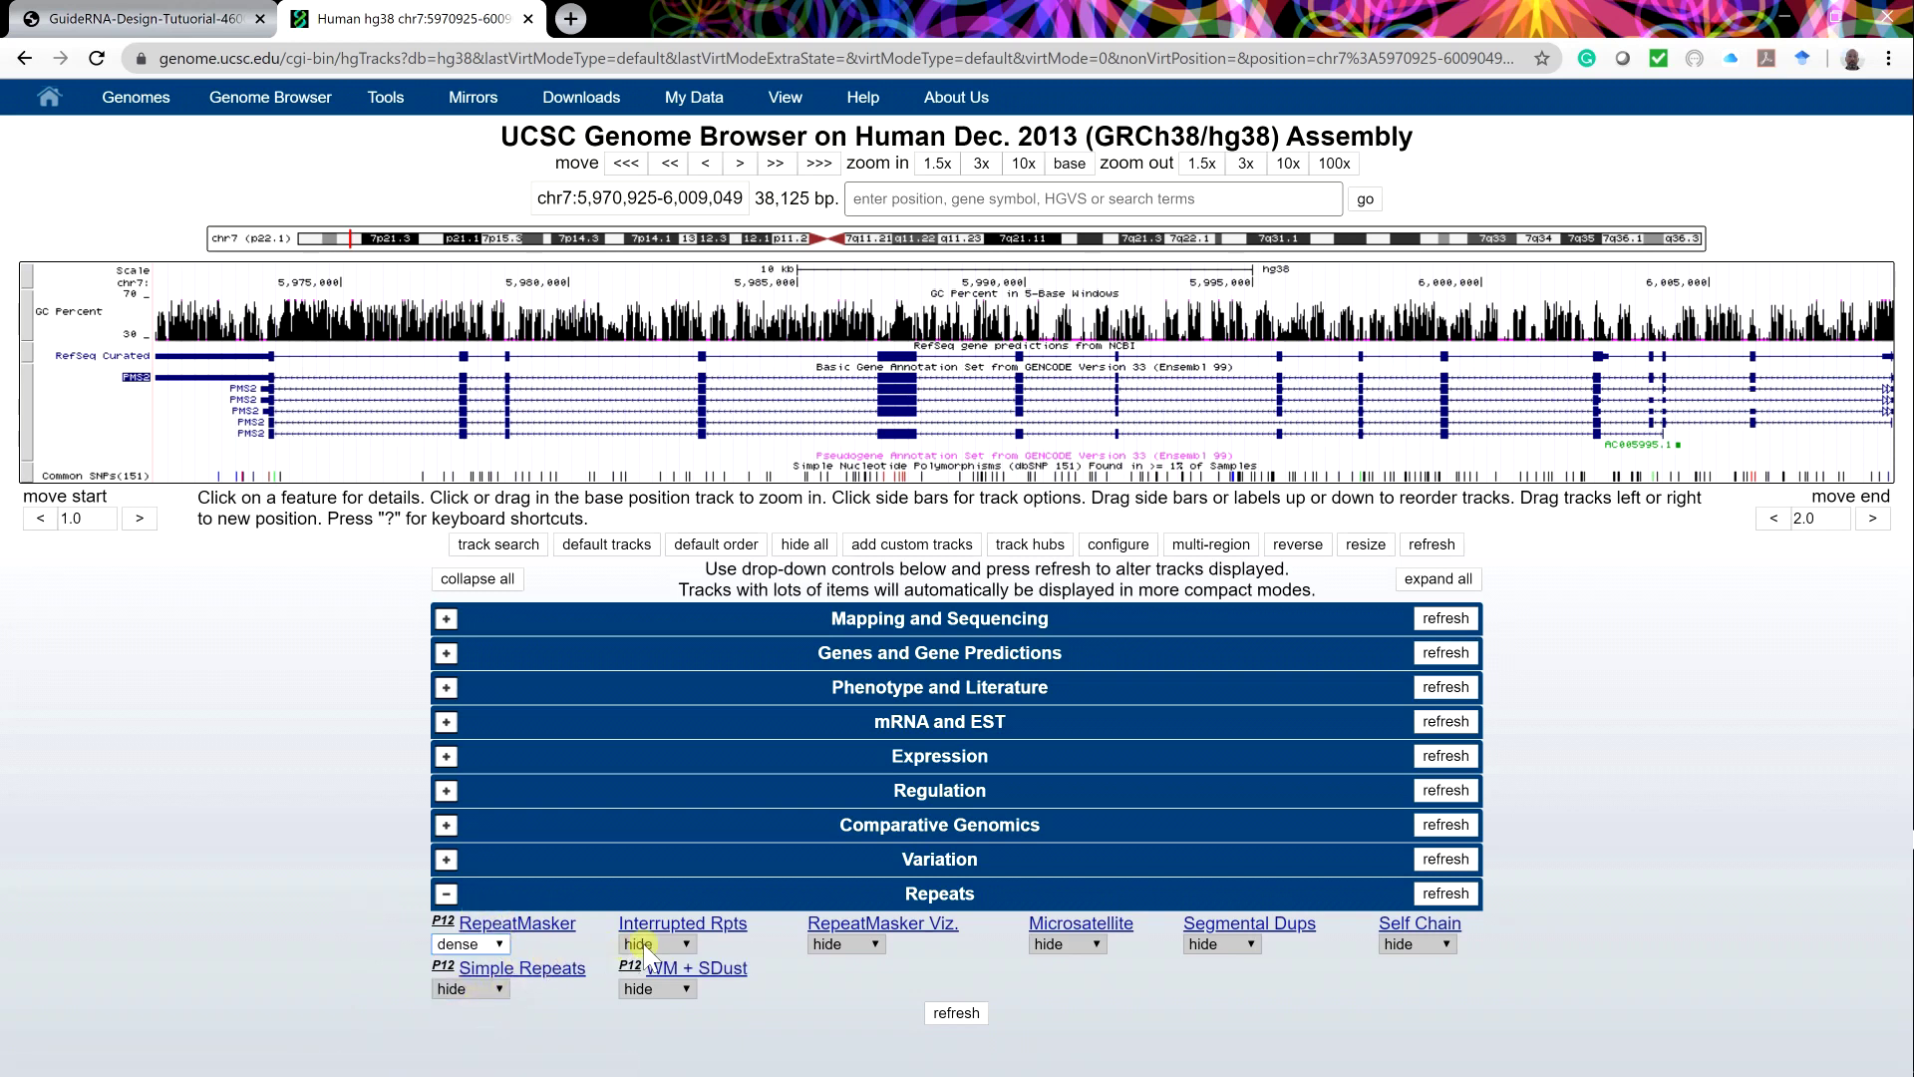
{"action": "left_click", "coordinate": [1246, 945]}
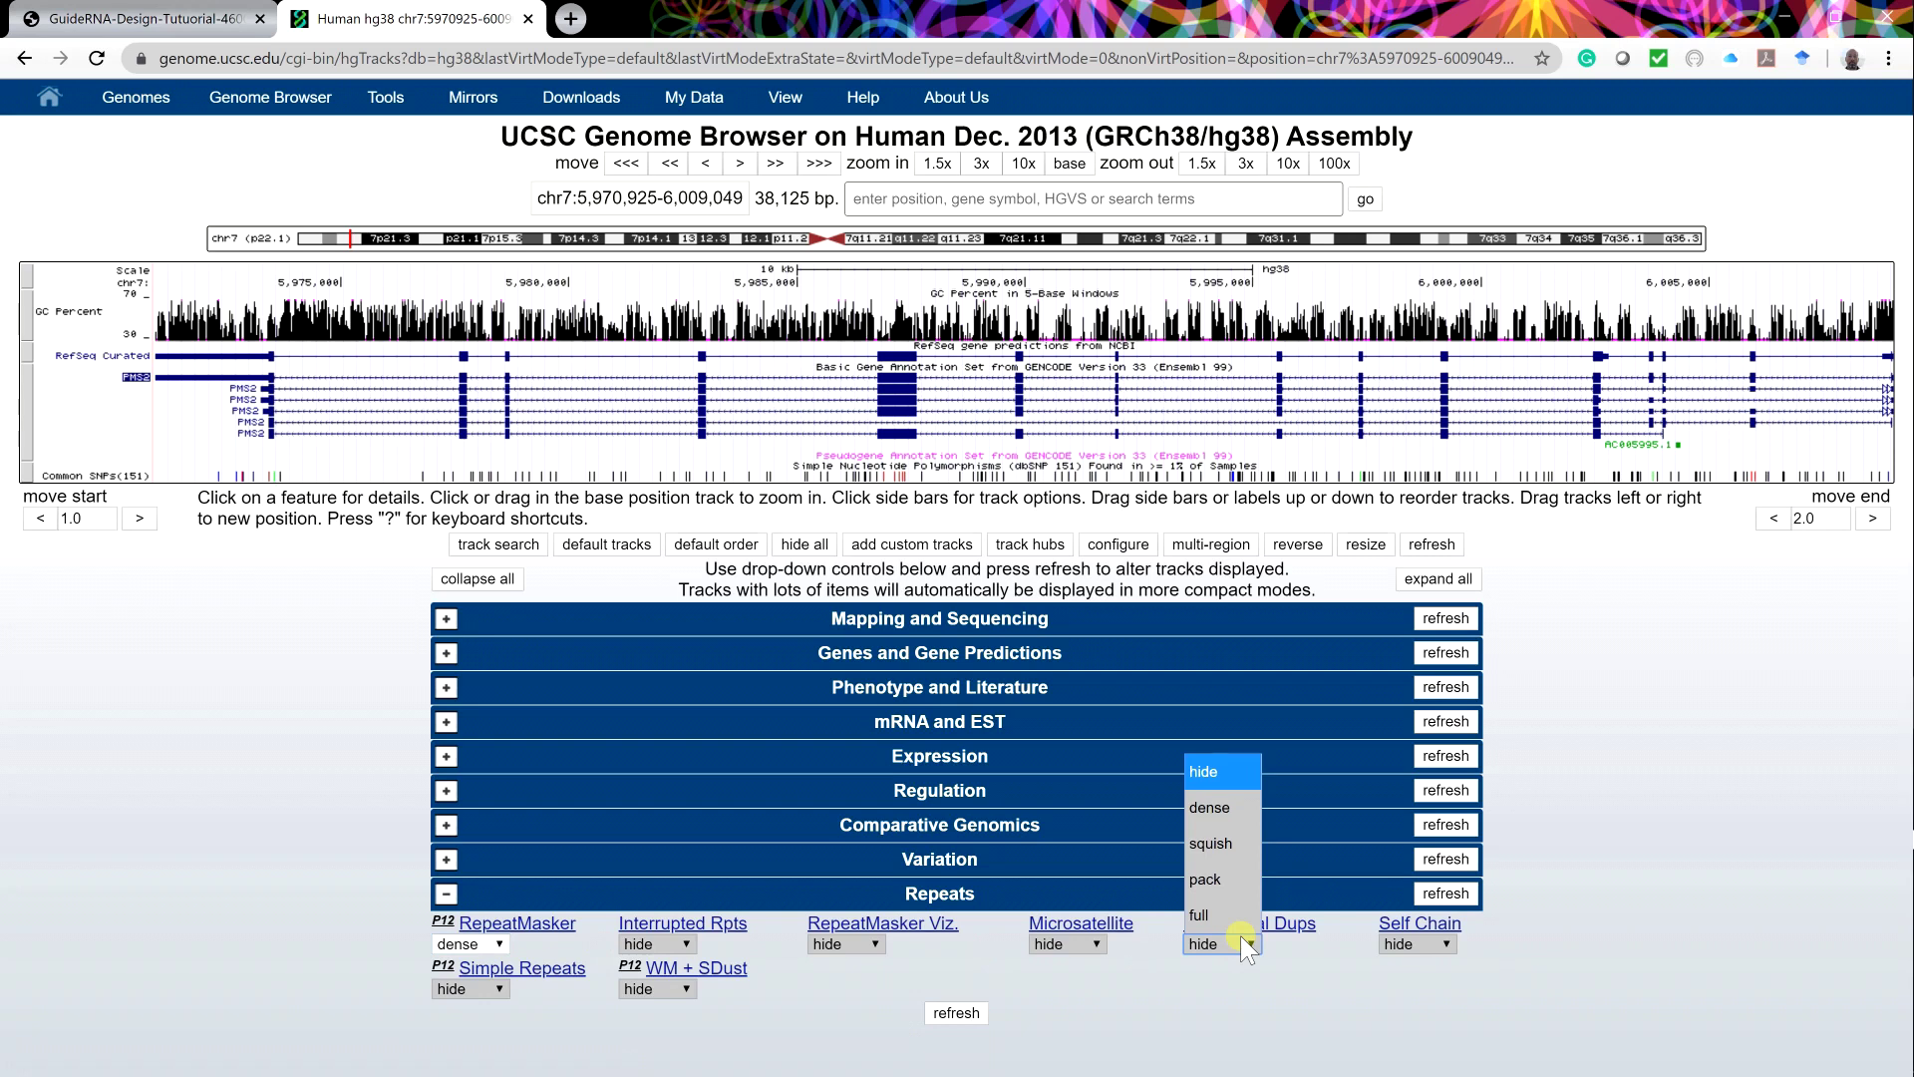
{"action": "left_click", "coordinate": [1220, 816]}
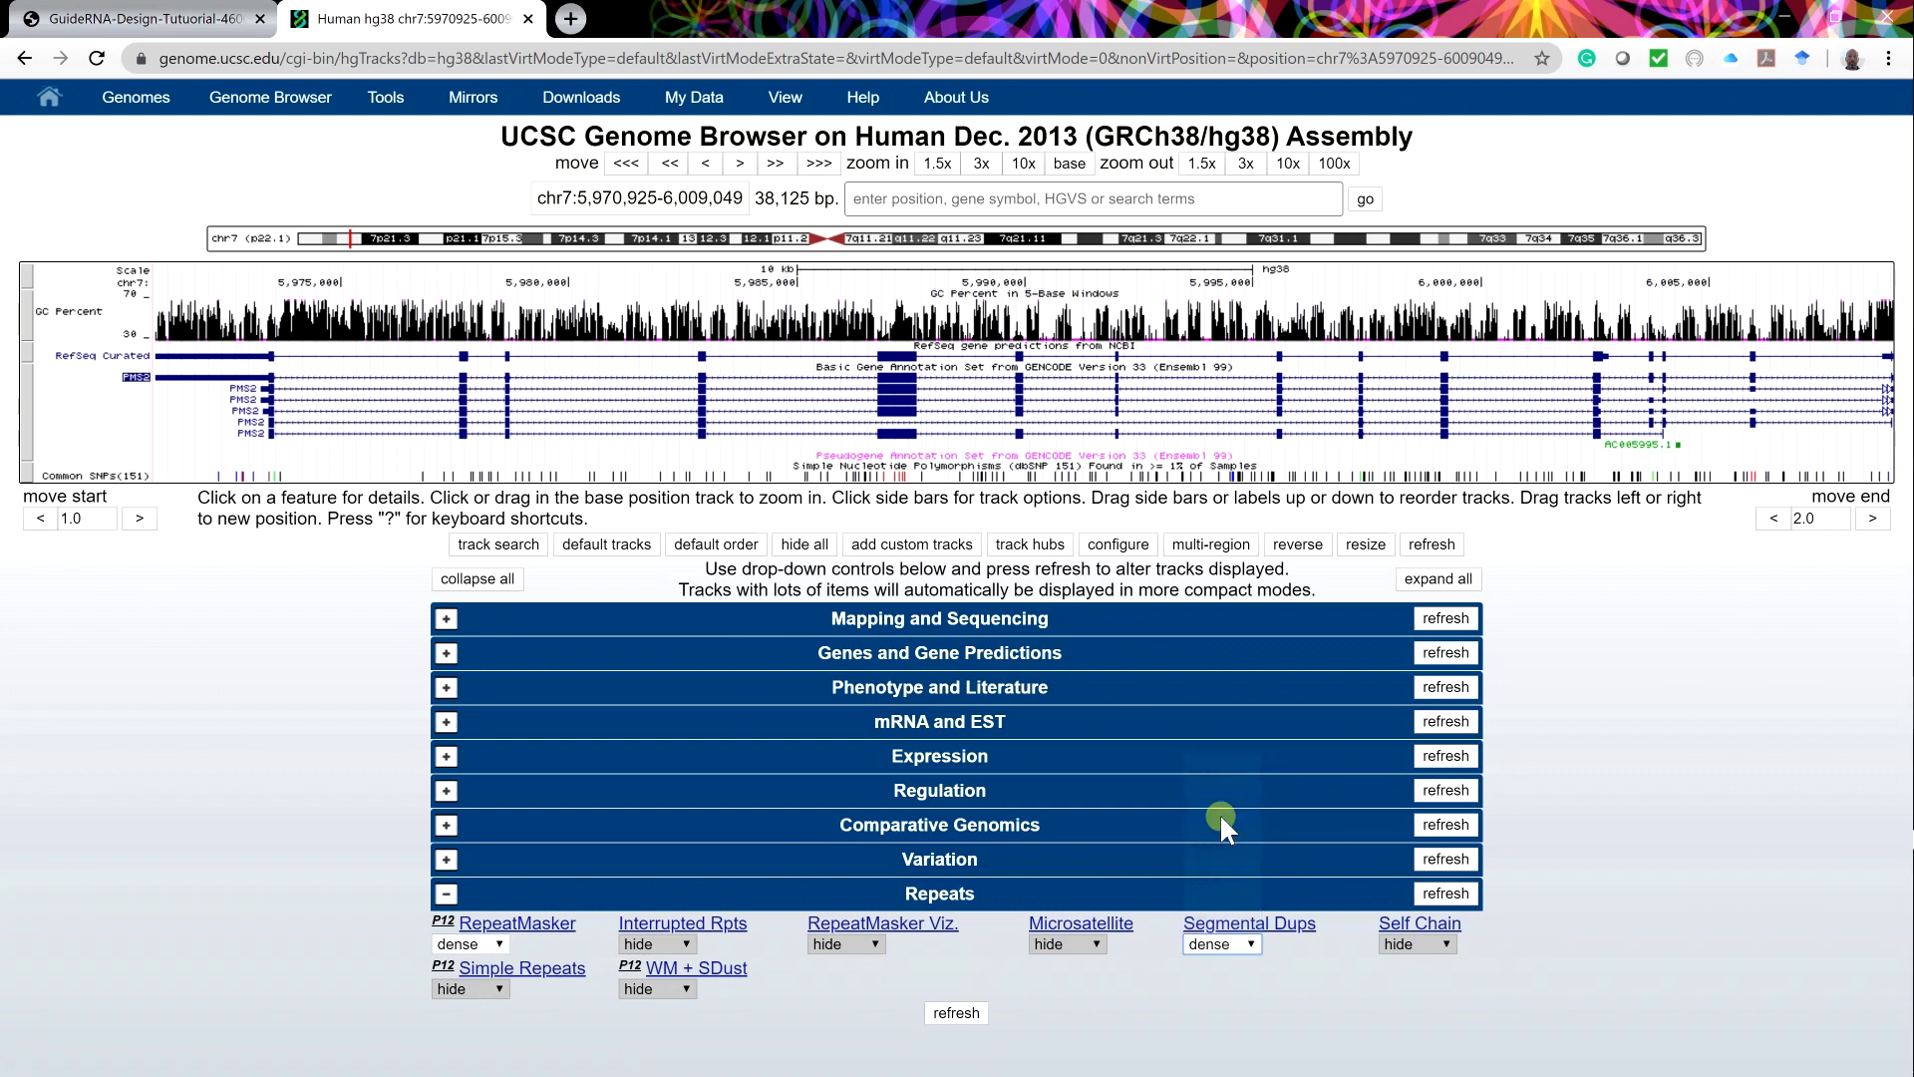
{"action": "left_click", "coordinate": [480, 985]}
{"action": "left_click", "coordinate": [473, 854]}
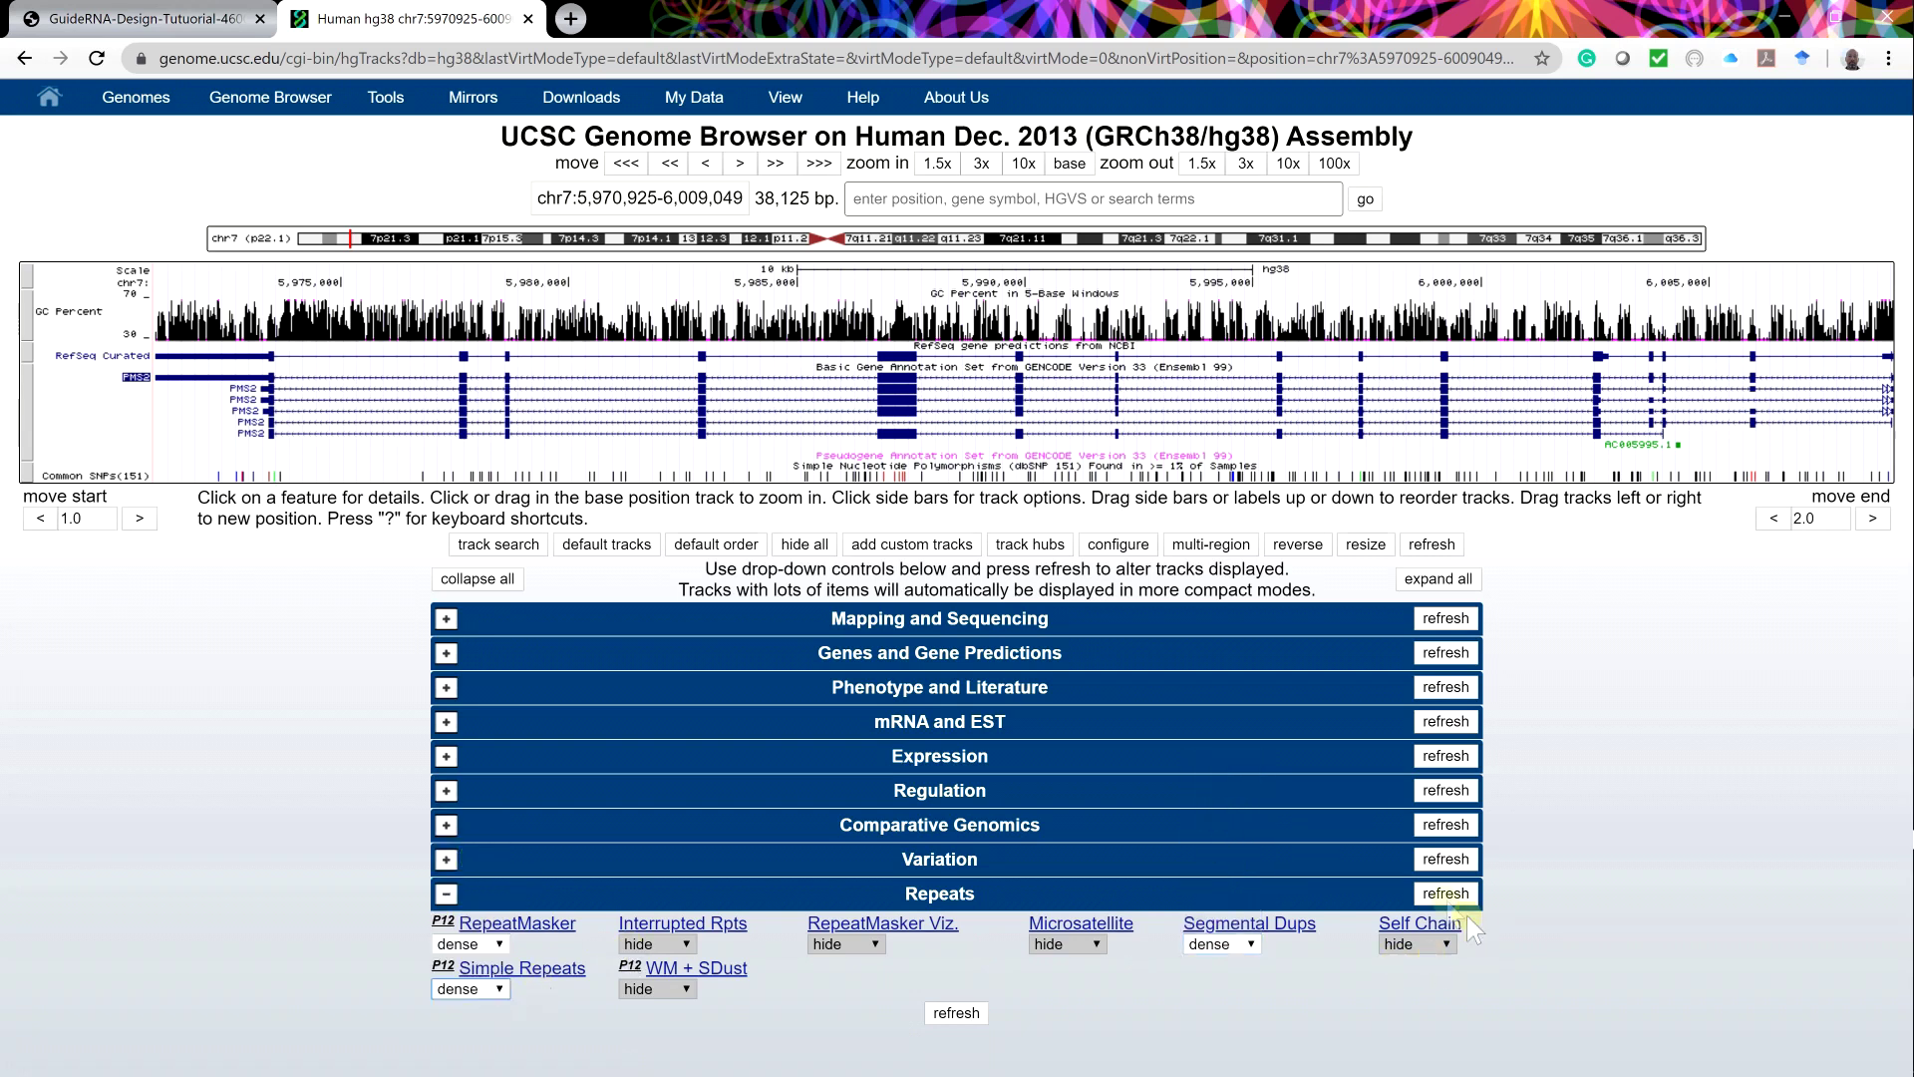
{"action": "left_click", "coordinate": [1445, 893]}
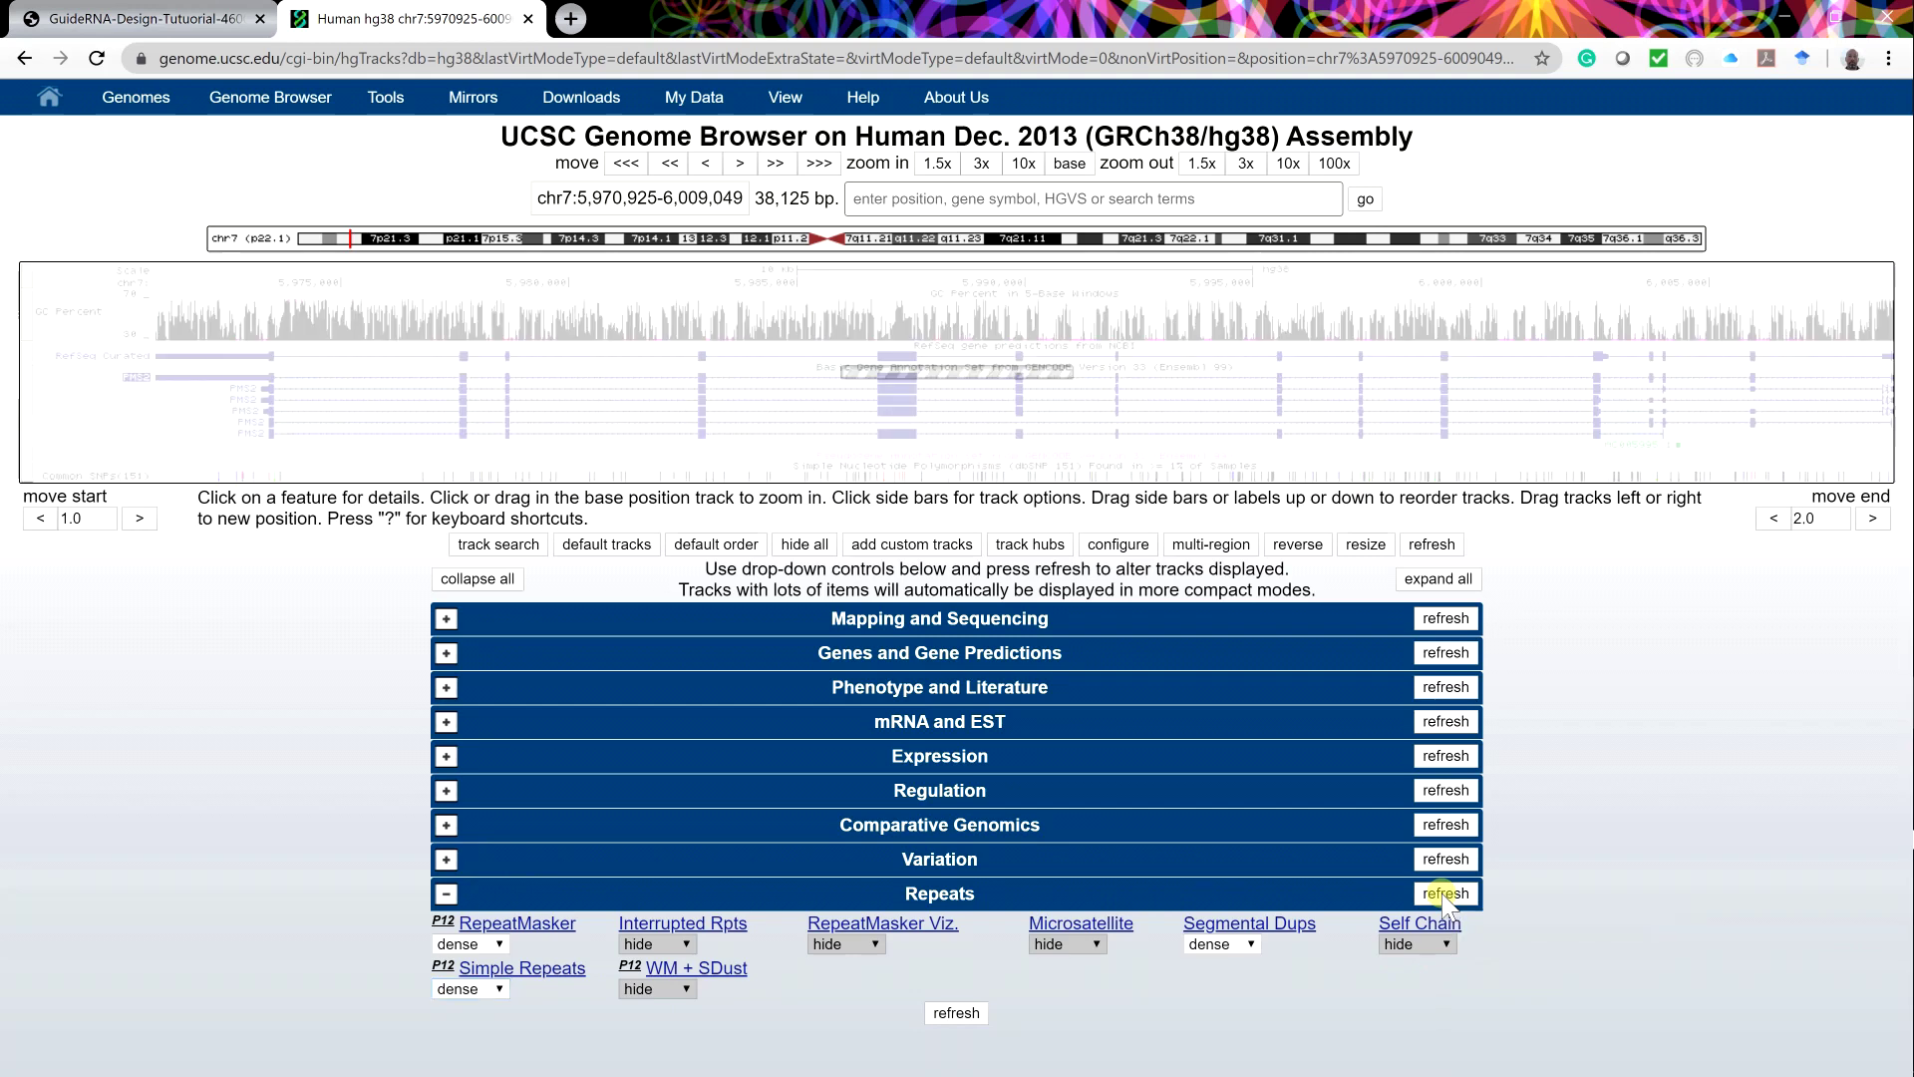
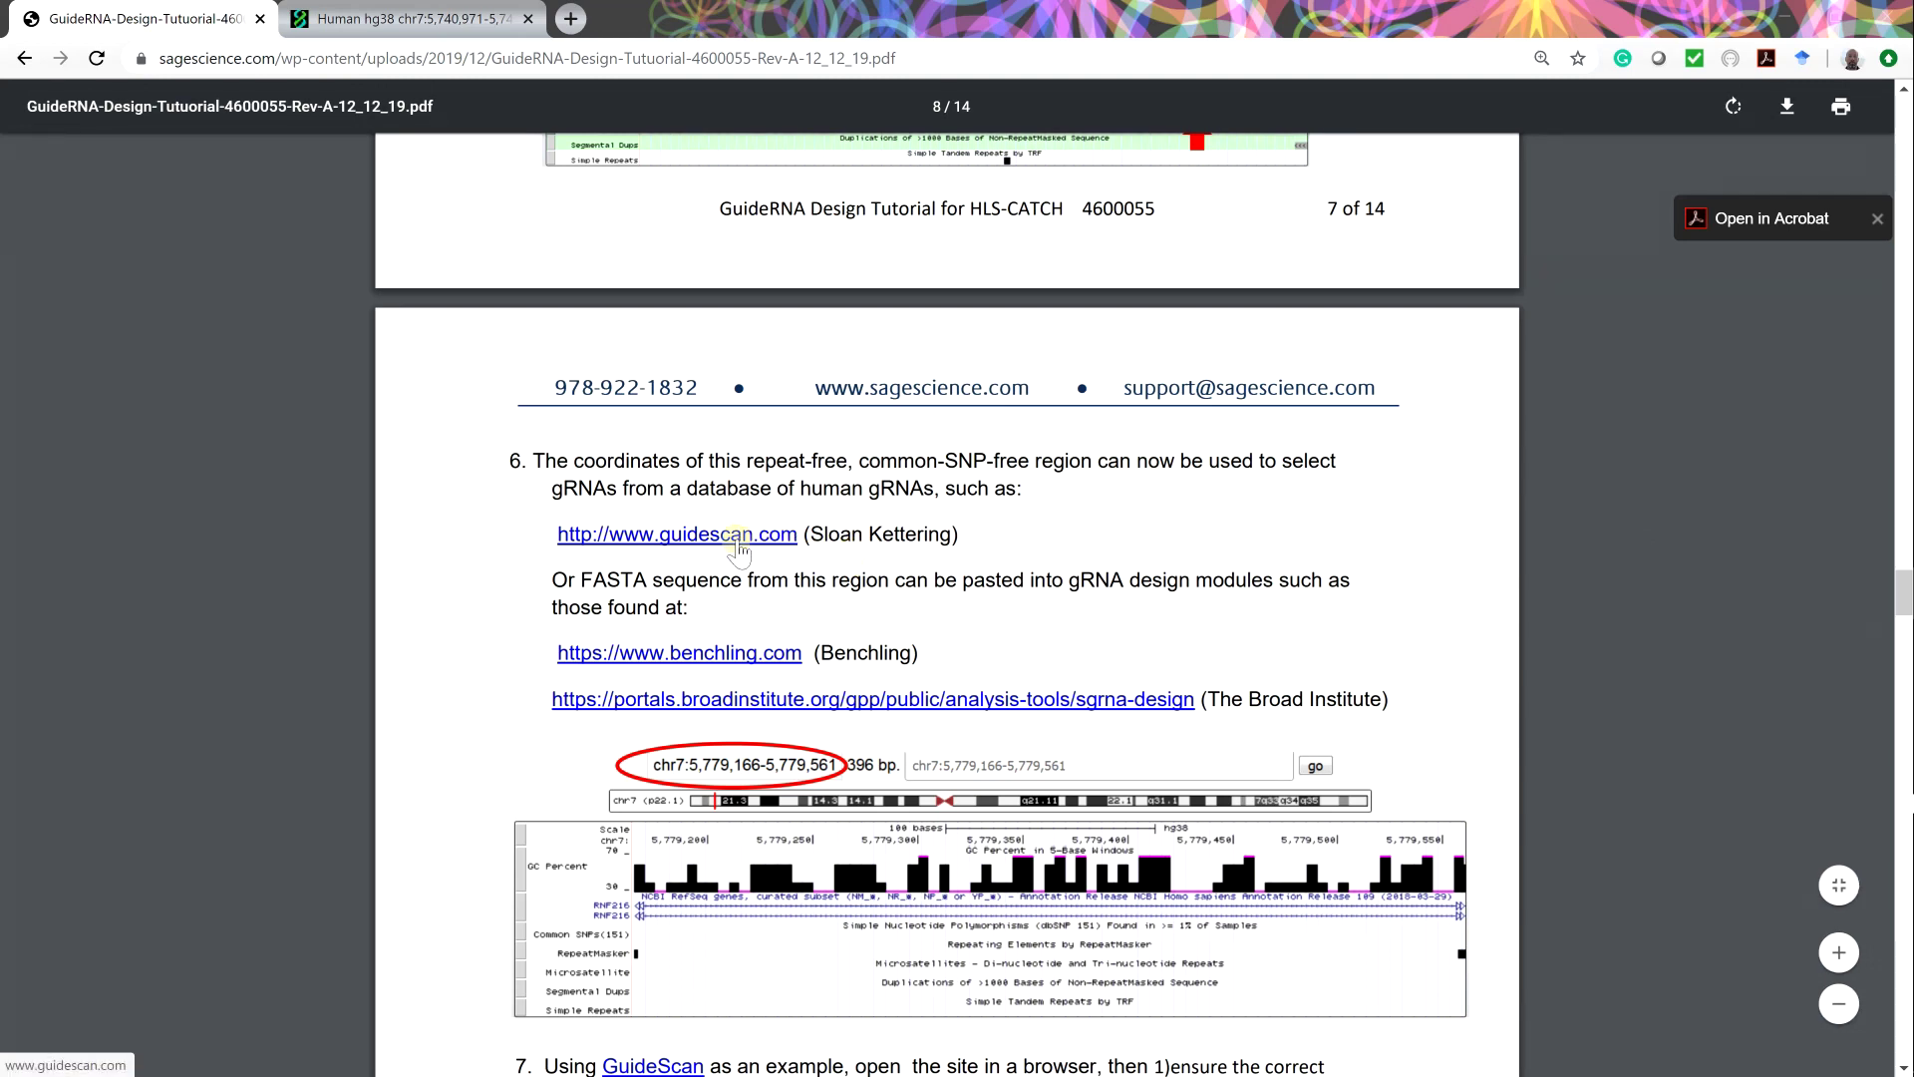
{"action": "right_click", "coordinate": [657, 539]}
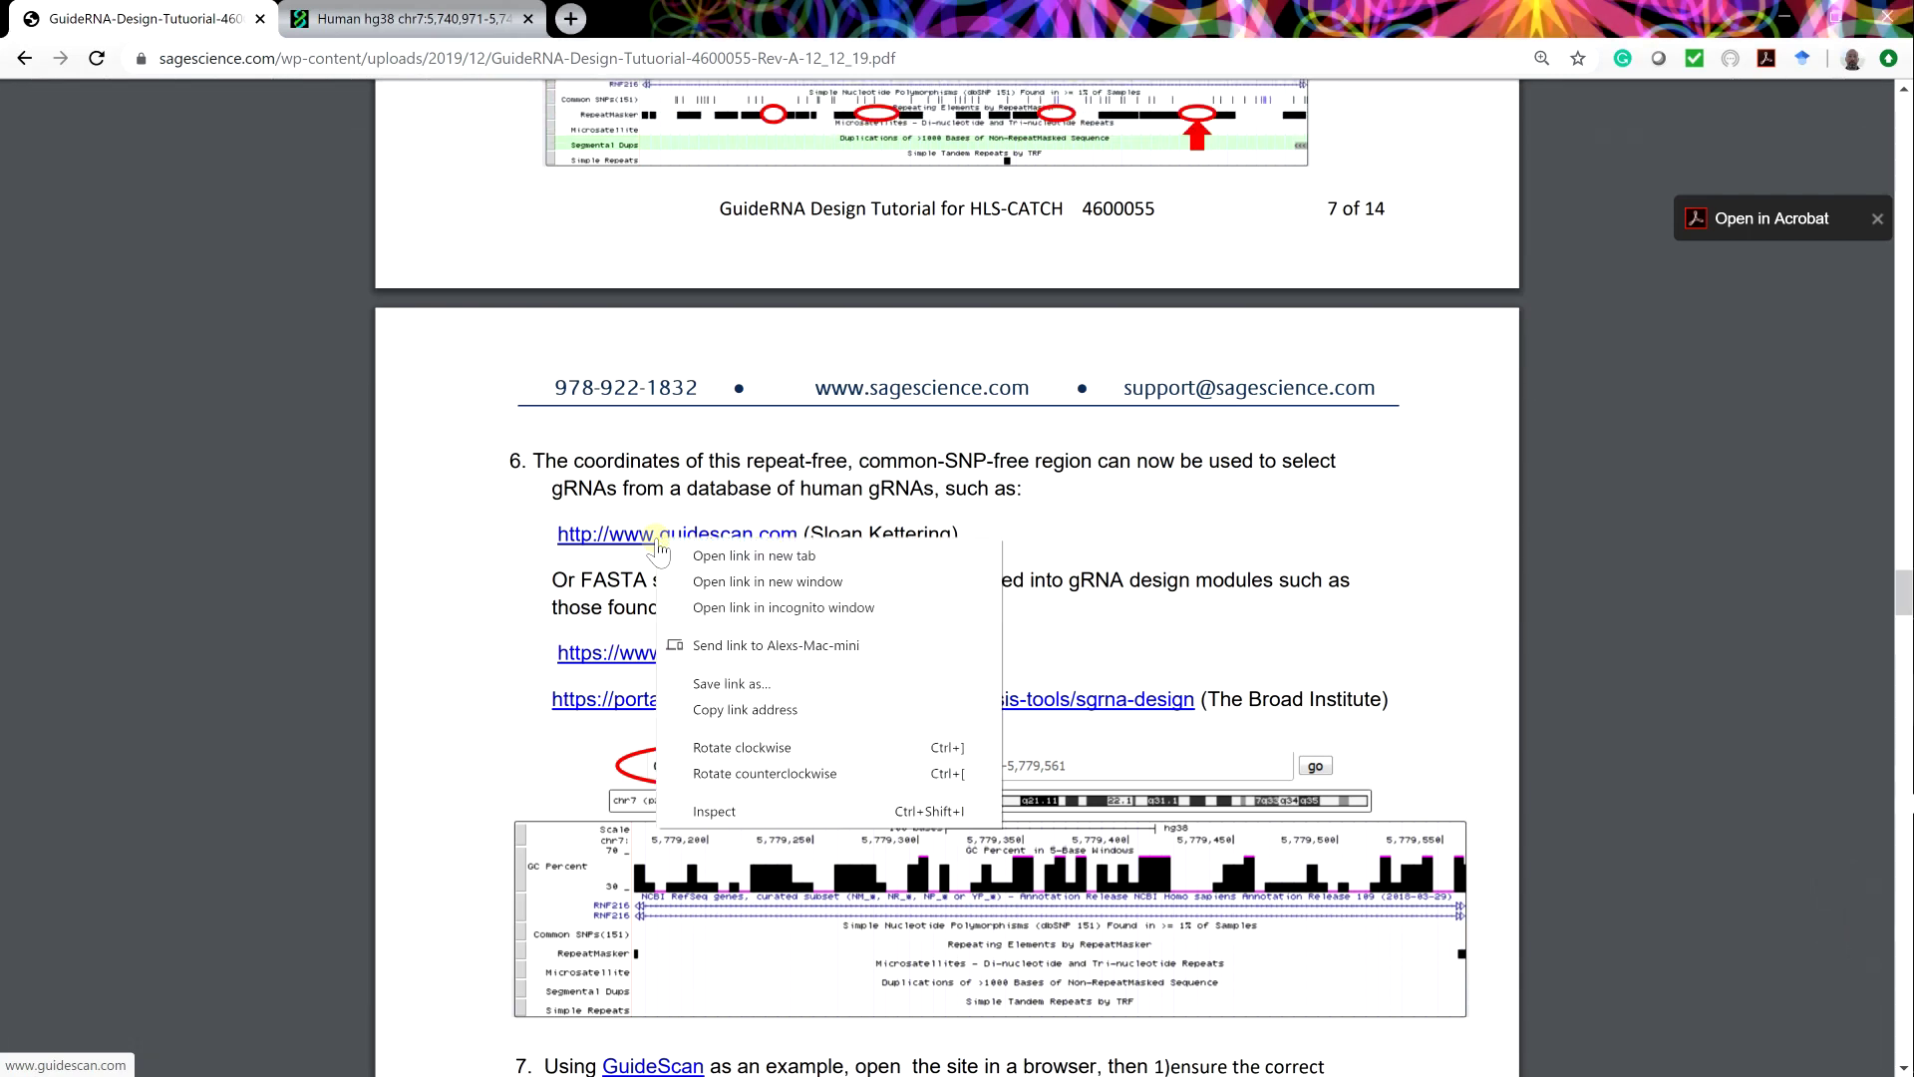
{"action": "left_click", "coordinate": [749, 562]}
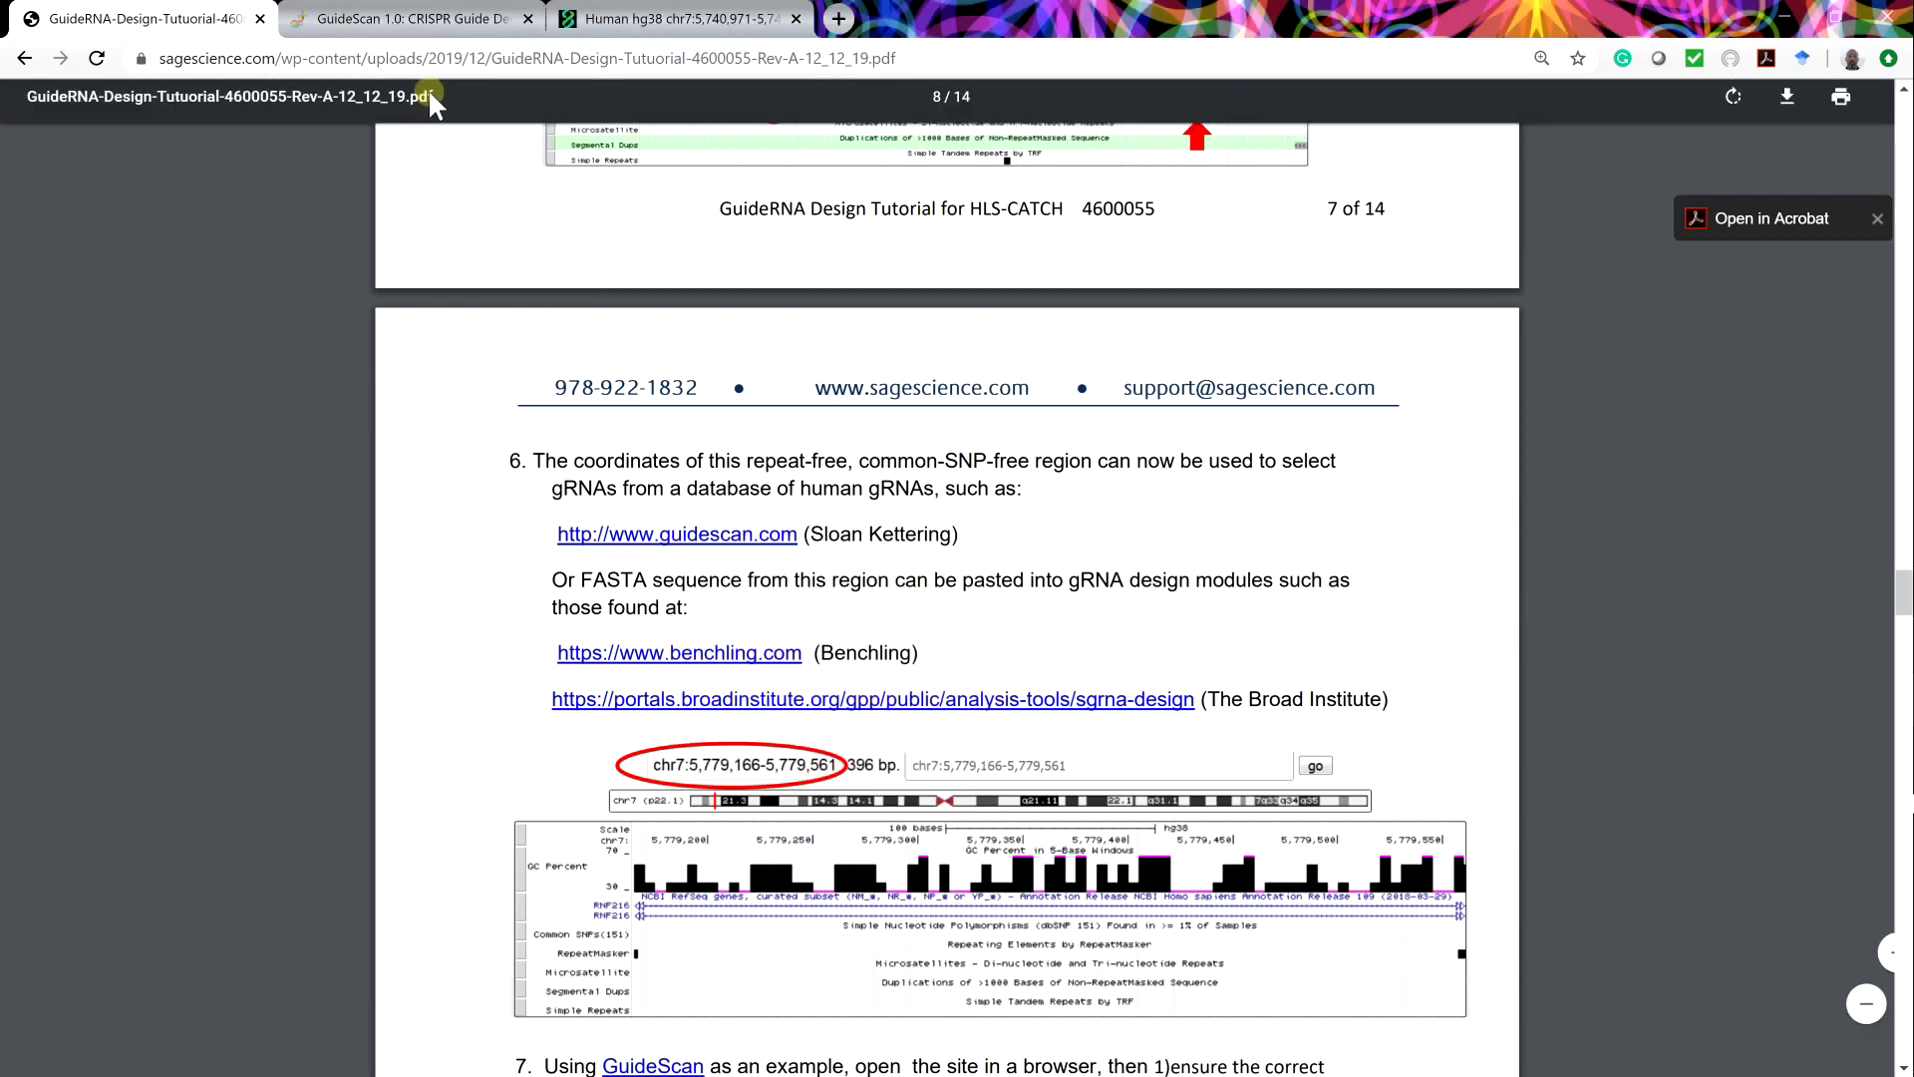
{"action": "left_click", "coordinate": [439, 30]}
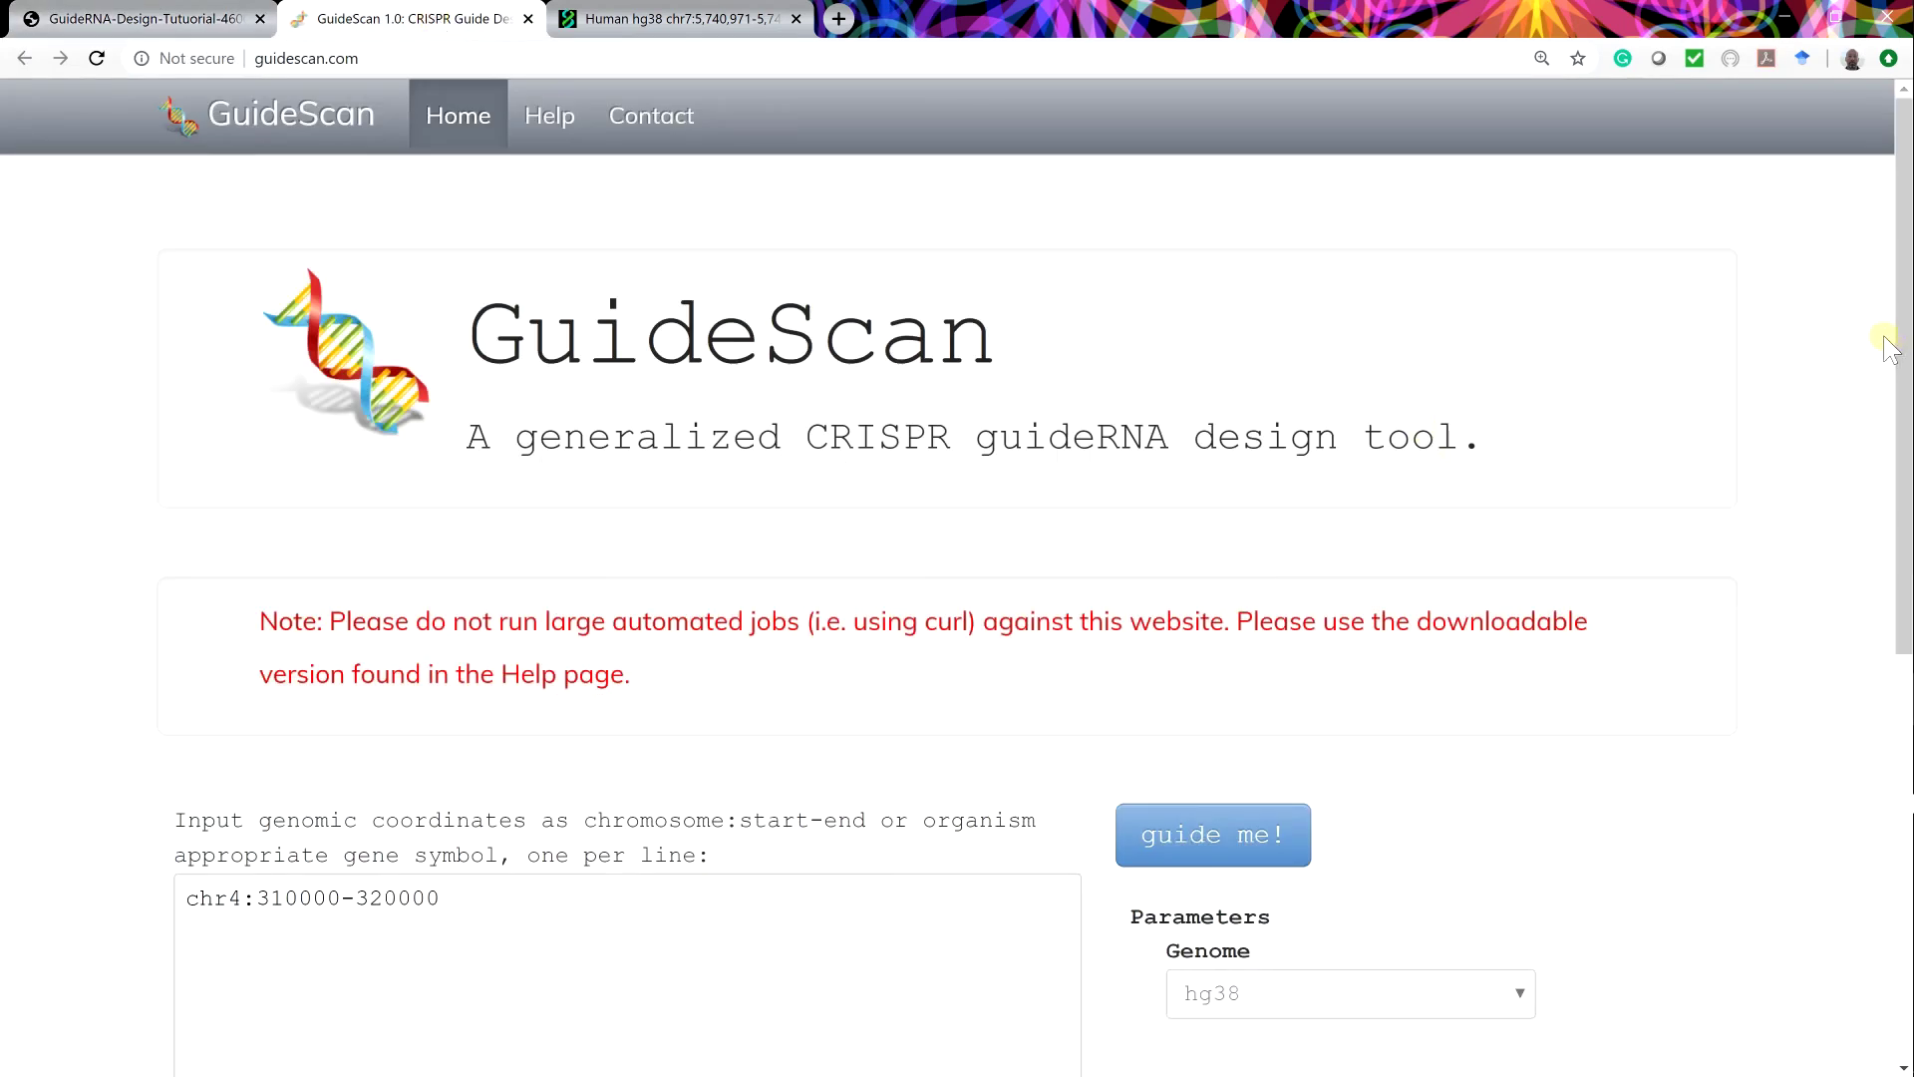
{"action": "left_click_drag", "start_coordinate": [1901, 324], "coordinate": [1902, 676]}
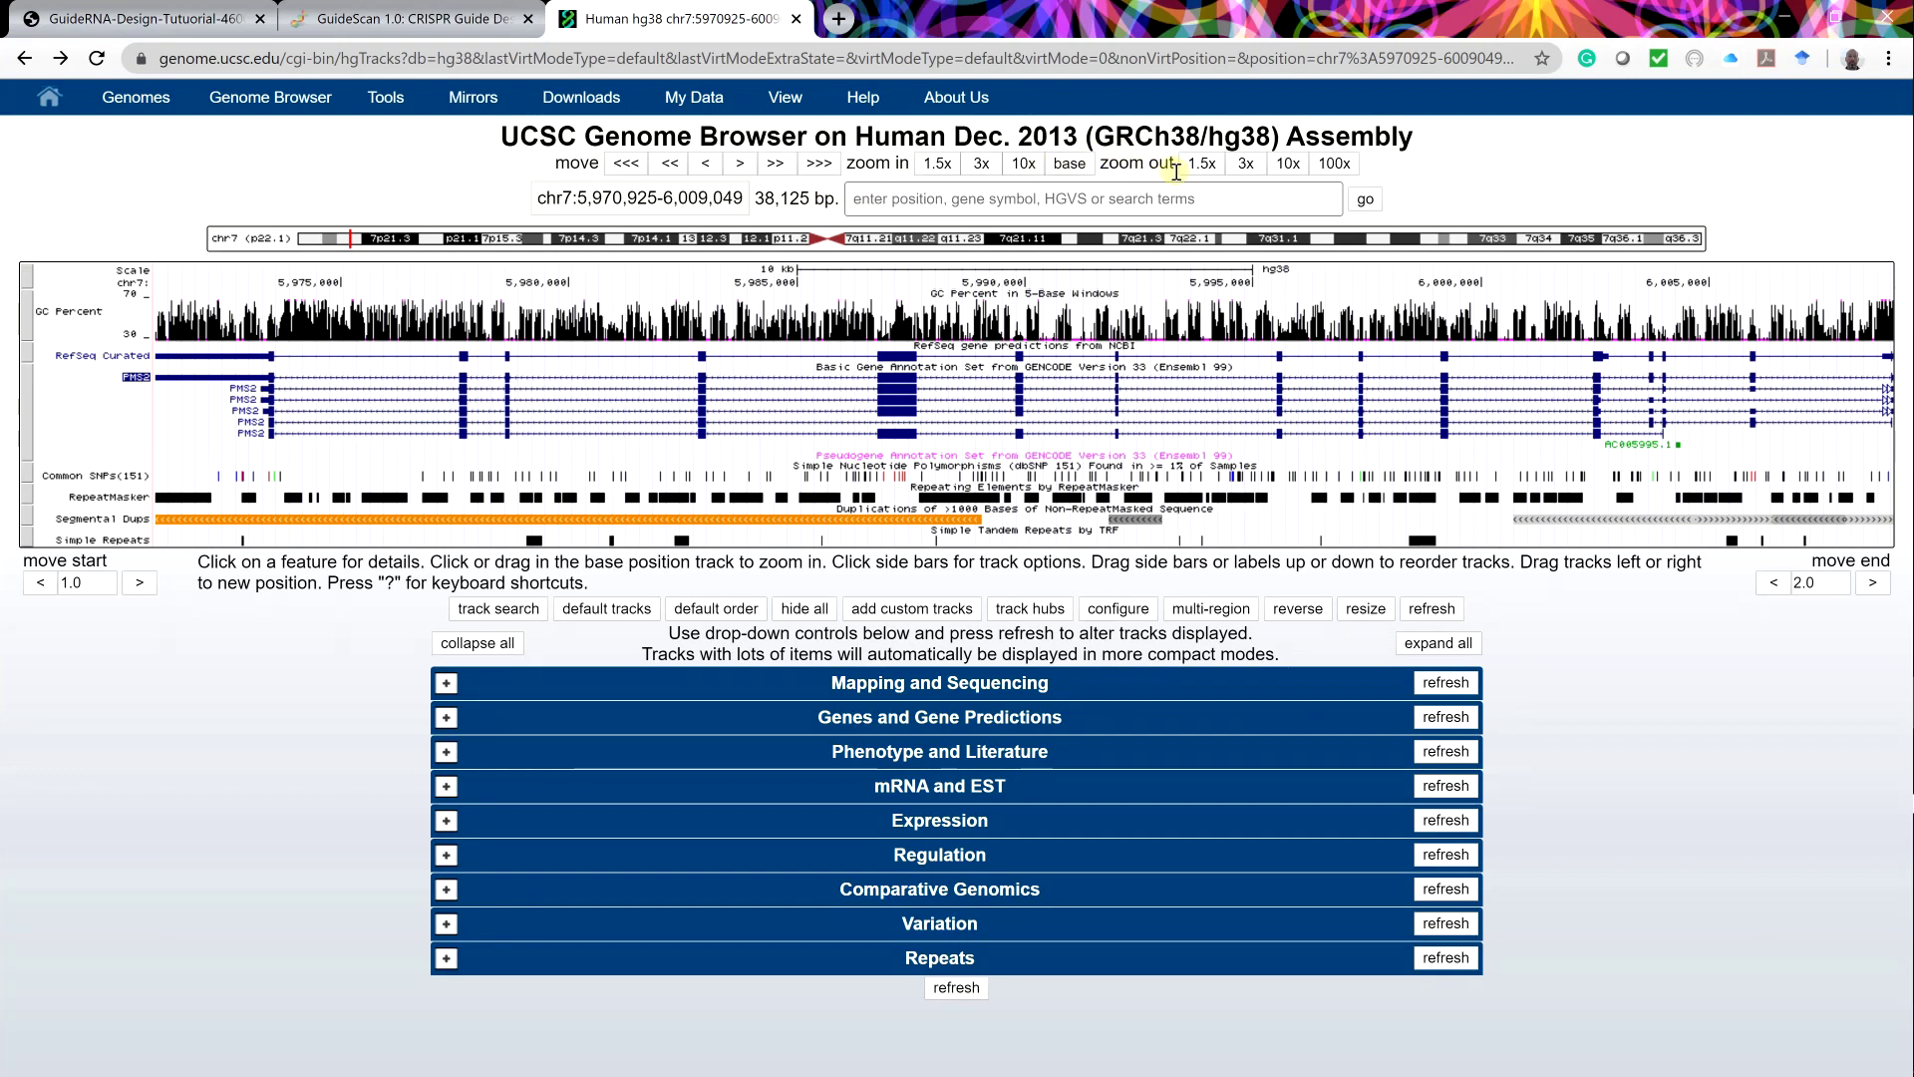
Zoom out 10x around PMS2, shift the view toward lower chr7 coordinates and zoom in to the segmental-duplication gap at chr7:5,760,440-5,783,285.
{"action": "left_click", "coordinate": [1288, 164]}
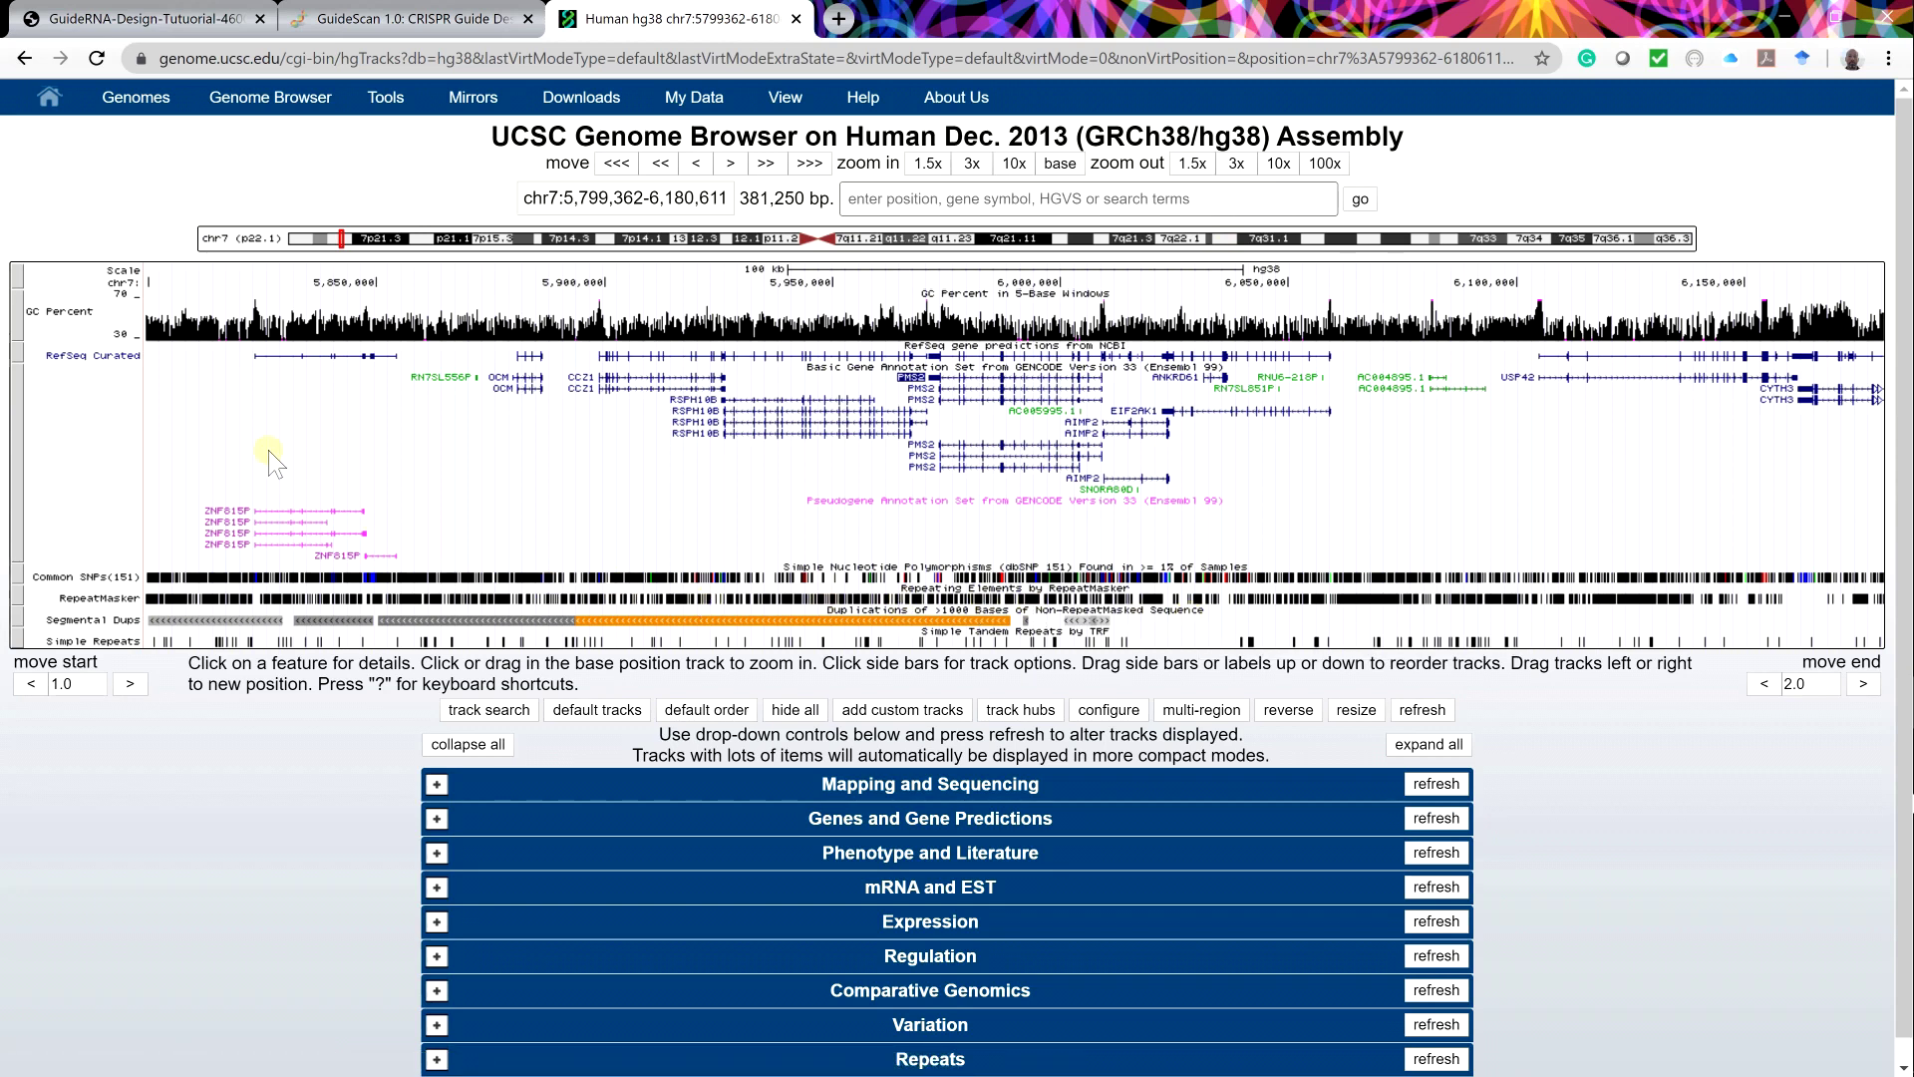
{"action": "left_click_drag", "start_coordinate": [223, 445], "coordinate": [768, 445]}
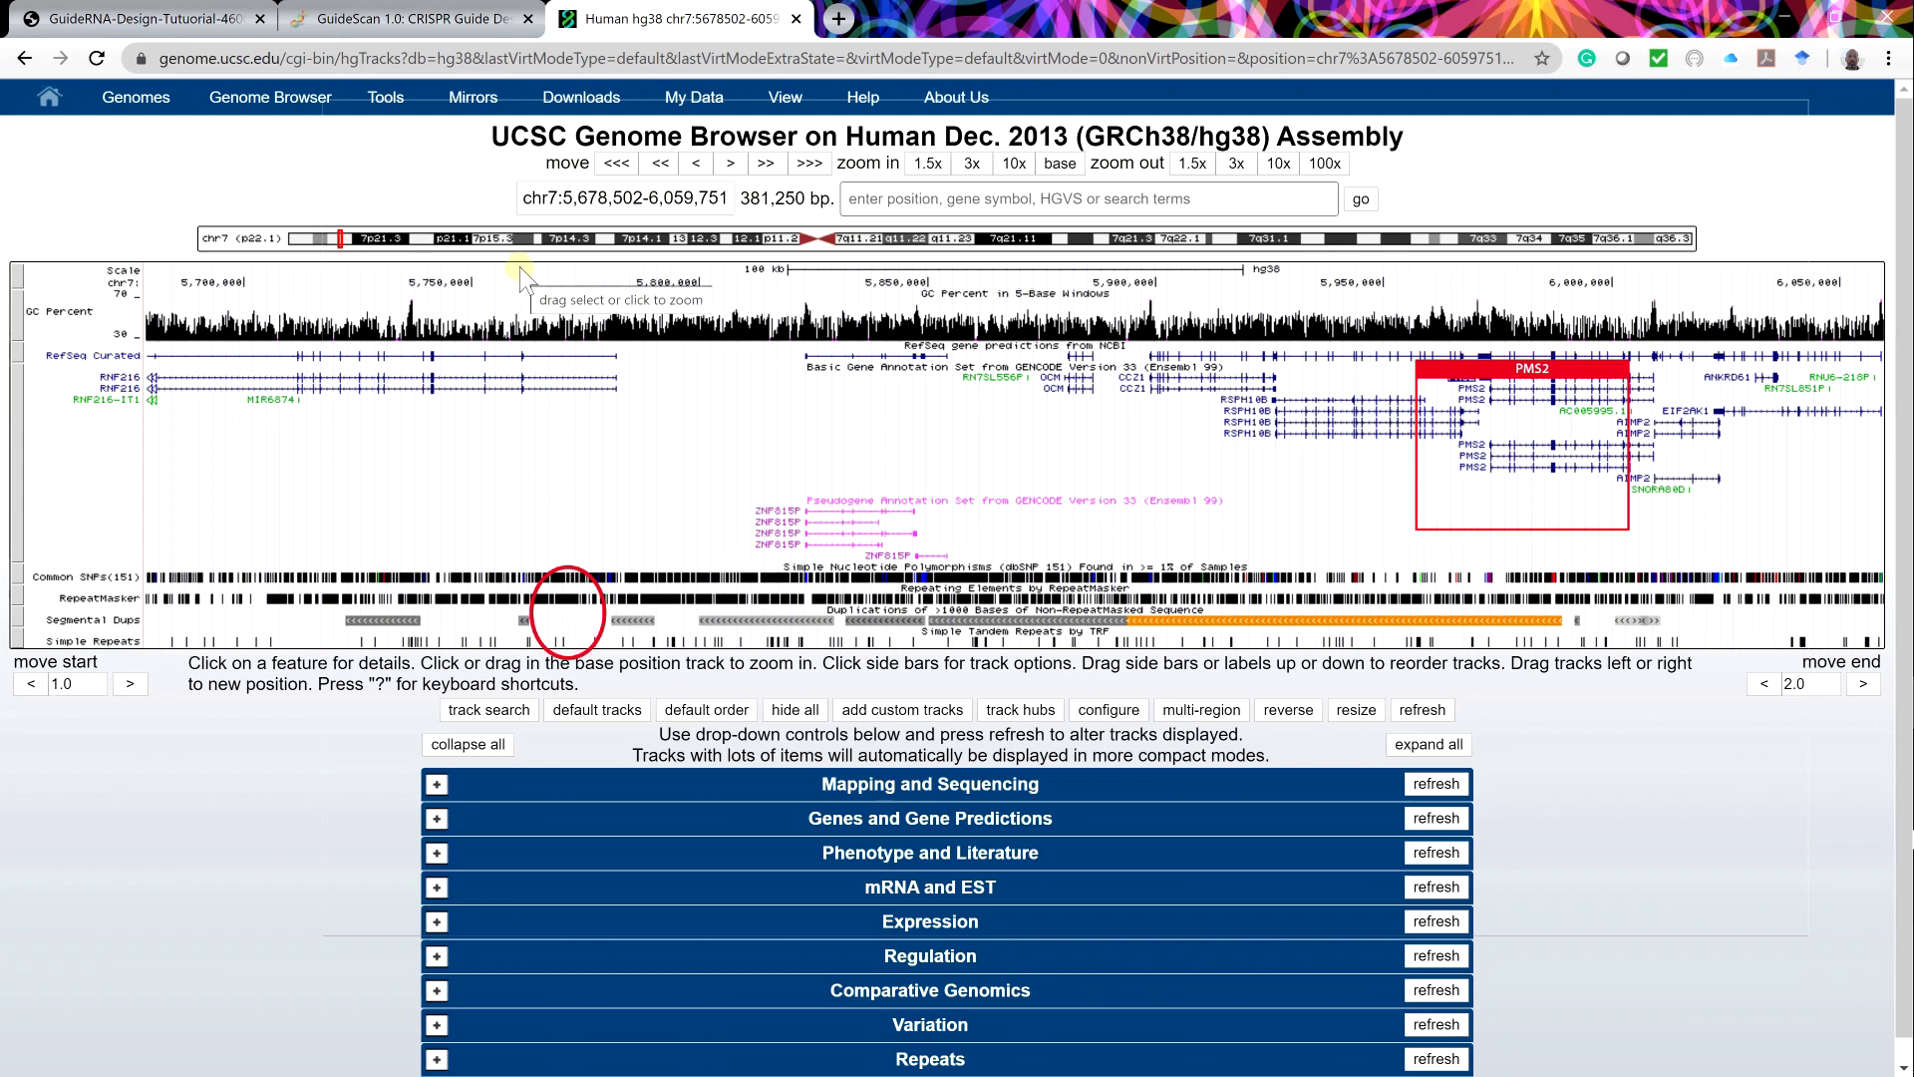
{"action": "left_click_drag", "start_coordinate": [522, 271], "coordinate": [624, 289]}
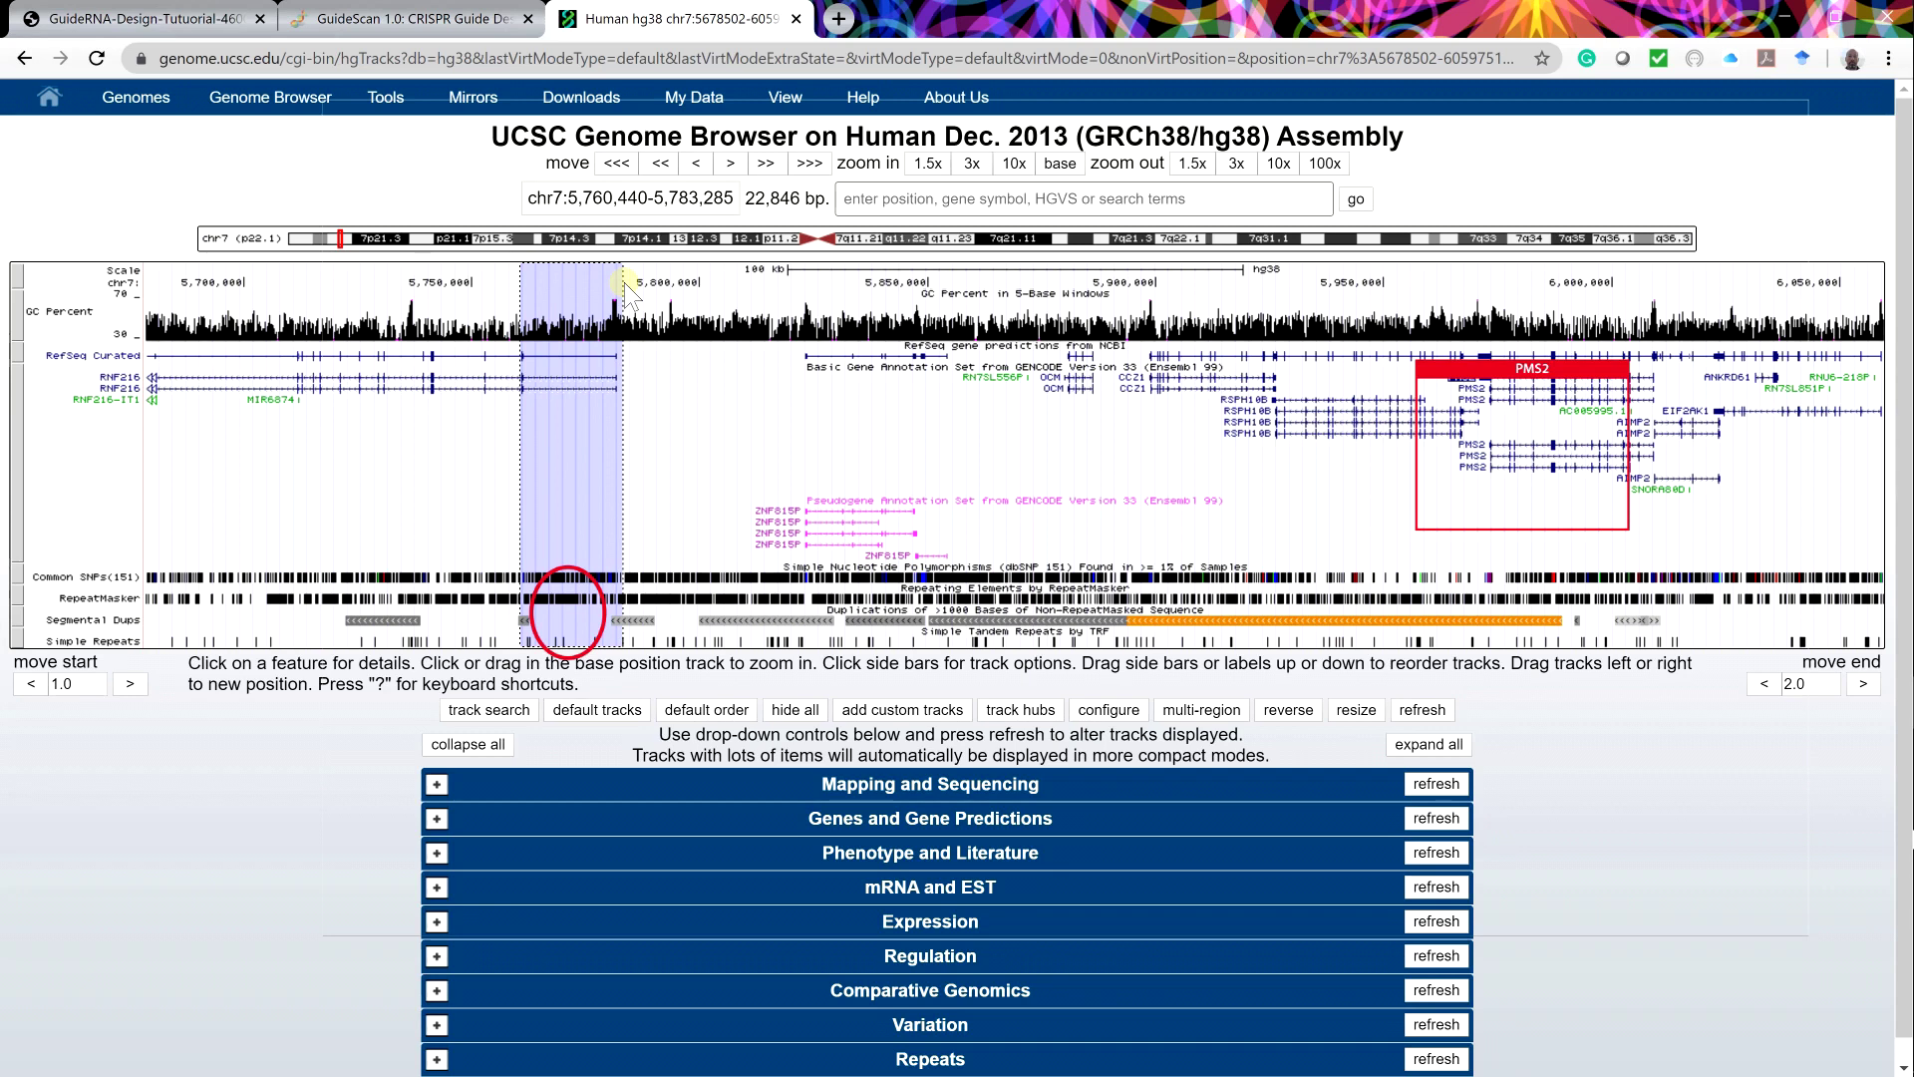
{"action": "left_click_drag", "start_coordinate": [626, 292], "coordinate": [626, 292]}
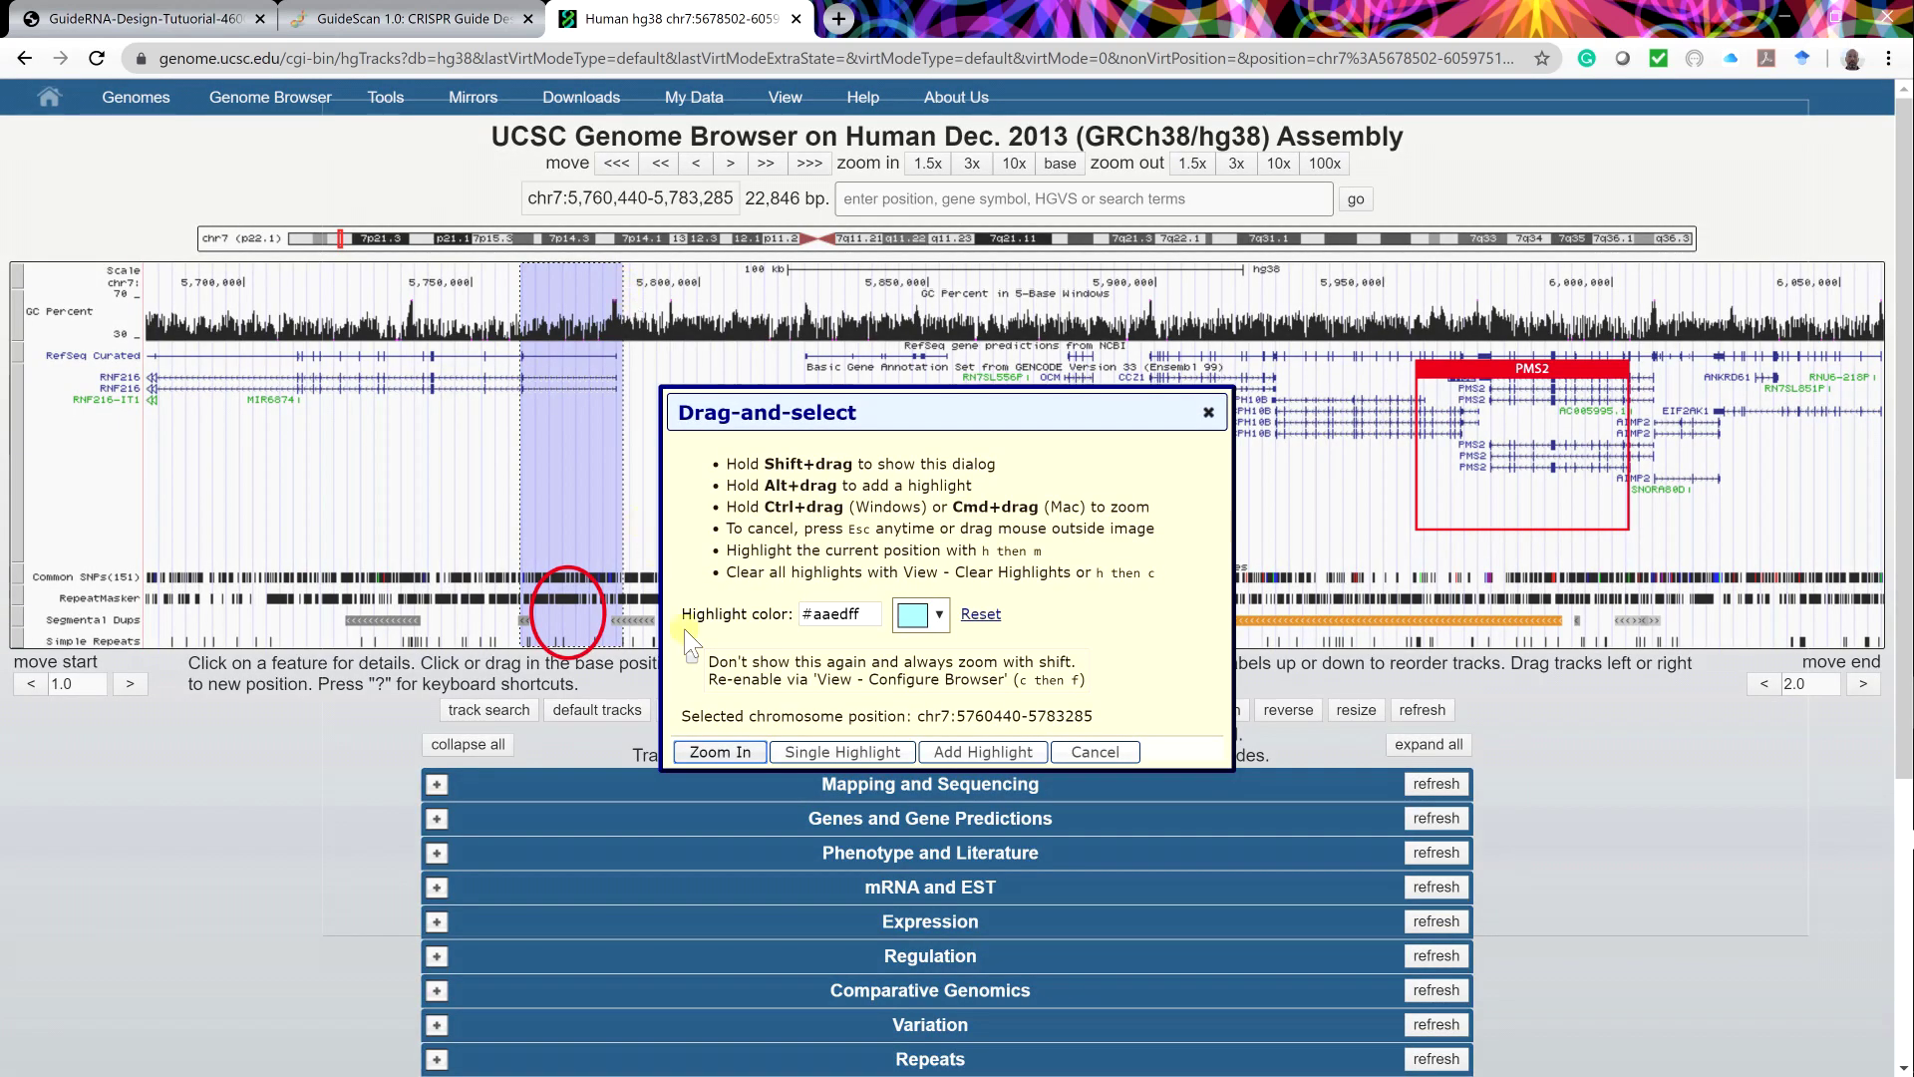
{"action": "left_click", "coordinate": [738, 753]}
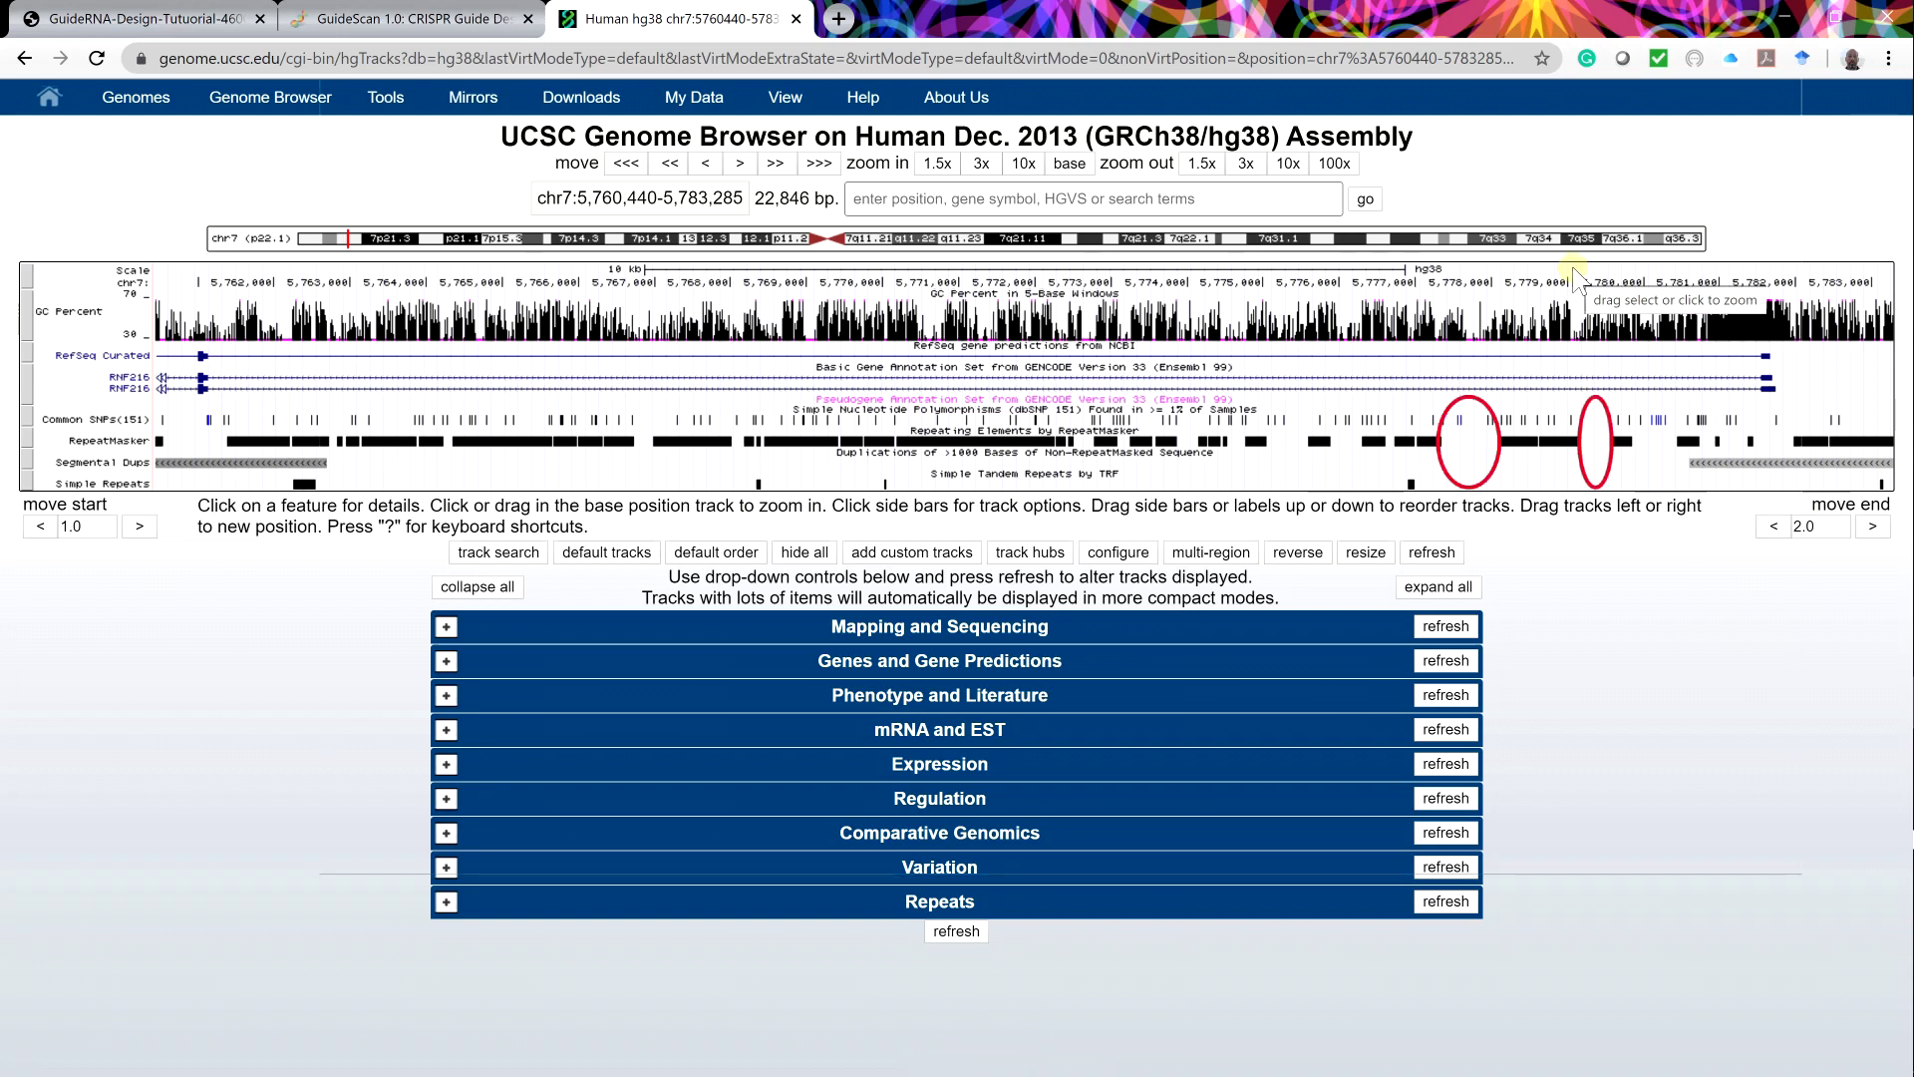
Narrow the view to chr7:5,778,989-5,779,621, and from there to the SNP-free and repeat-free stretch chr7:5,779,170-5,779,555.
{"action": "left_click_drag", "start_coordinate": [1570, 271], "coordinate": [1622, 280]}
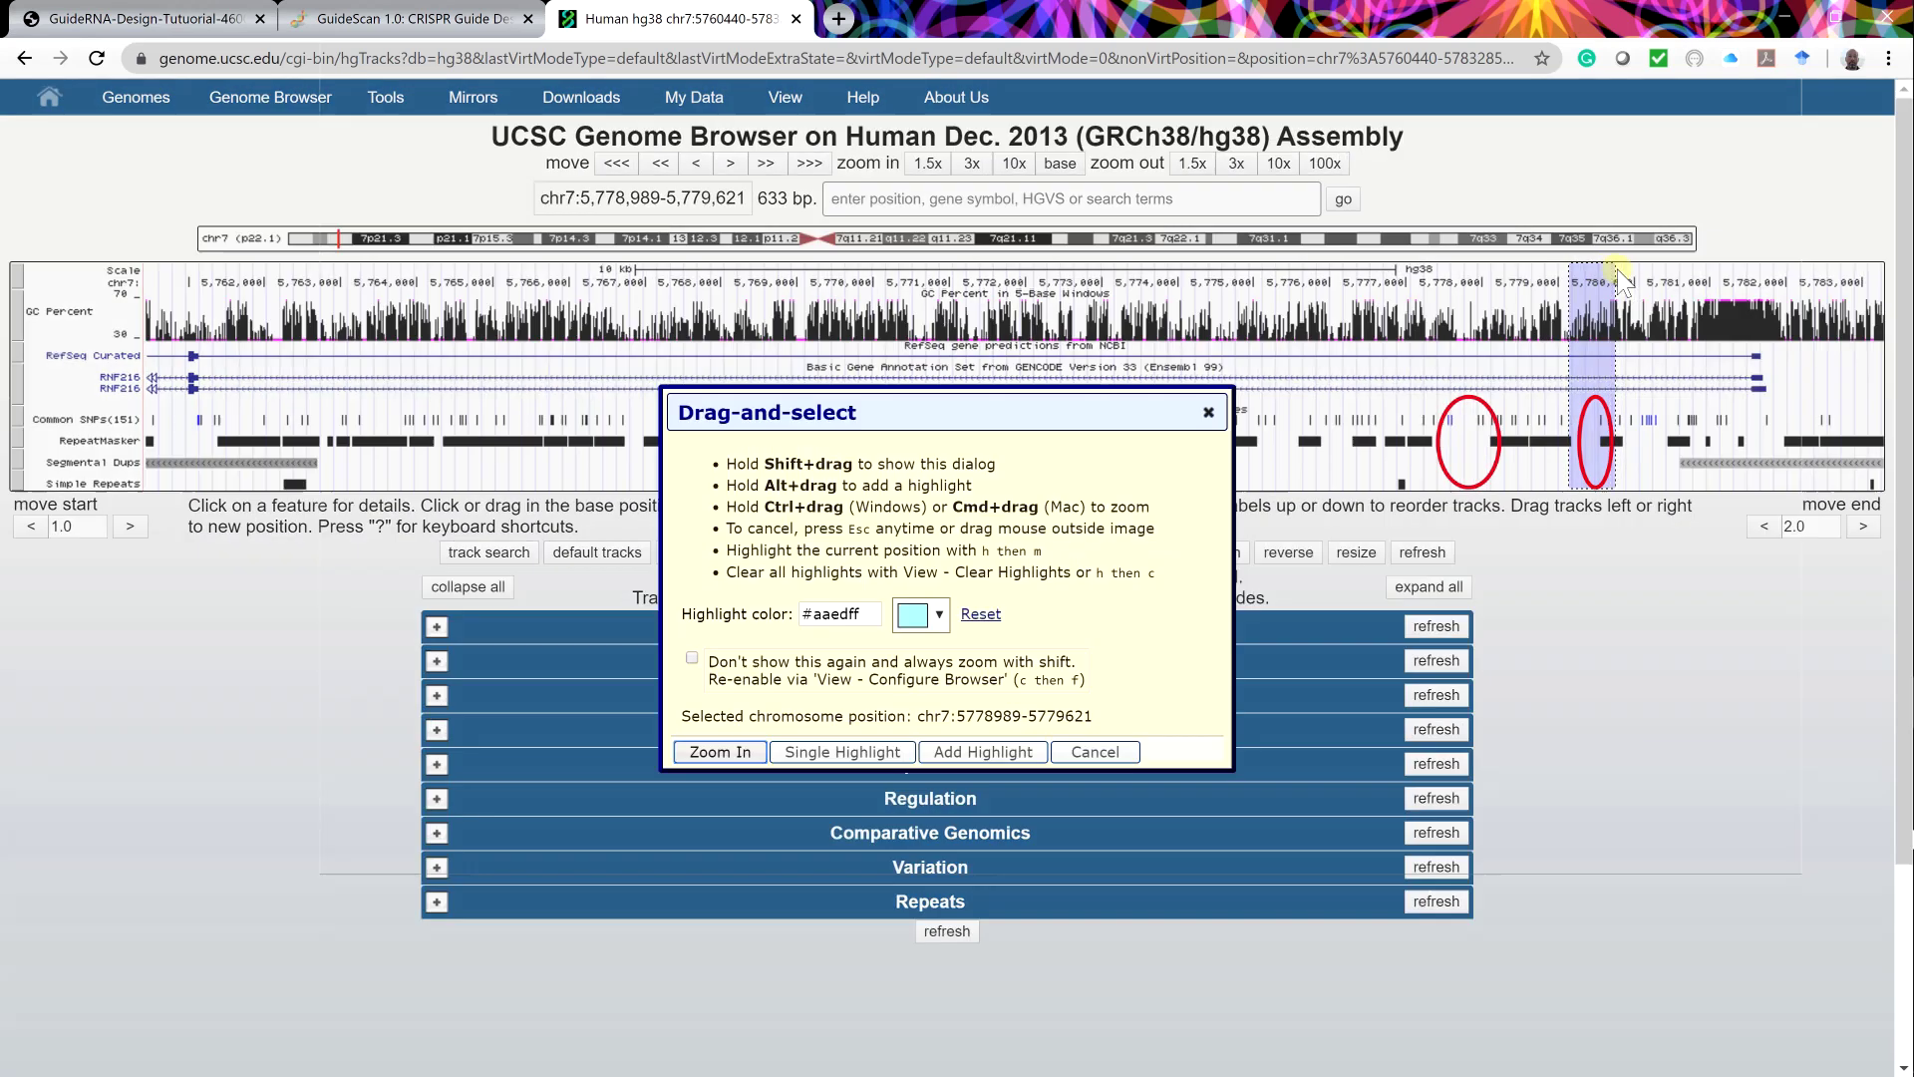
{"action": "left_click", "coordinate": [719, 754]}
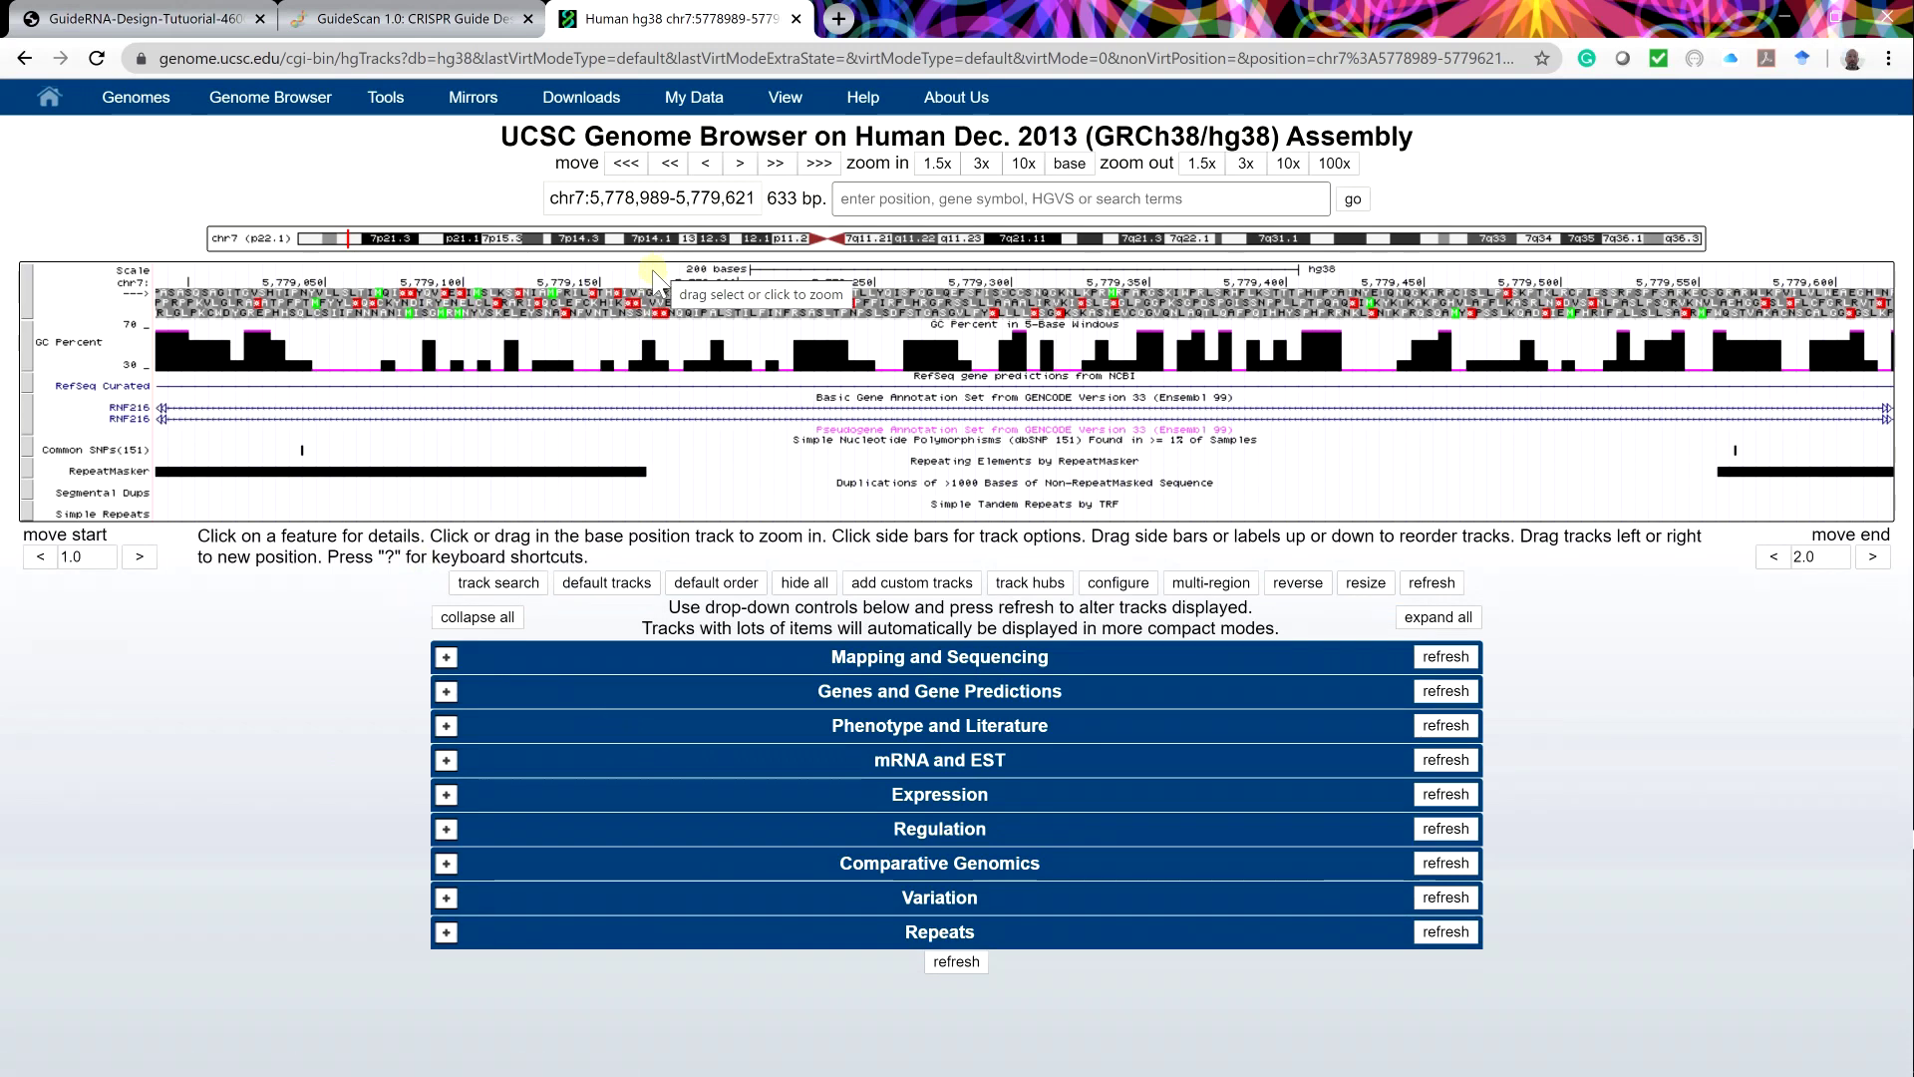
{"action": "left_click_drag", "start_coordinate": [654, 273], "coordinate": [1715, 359]}
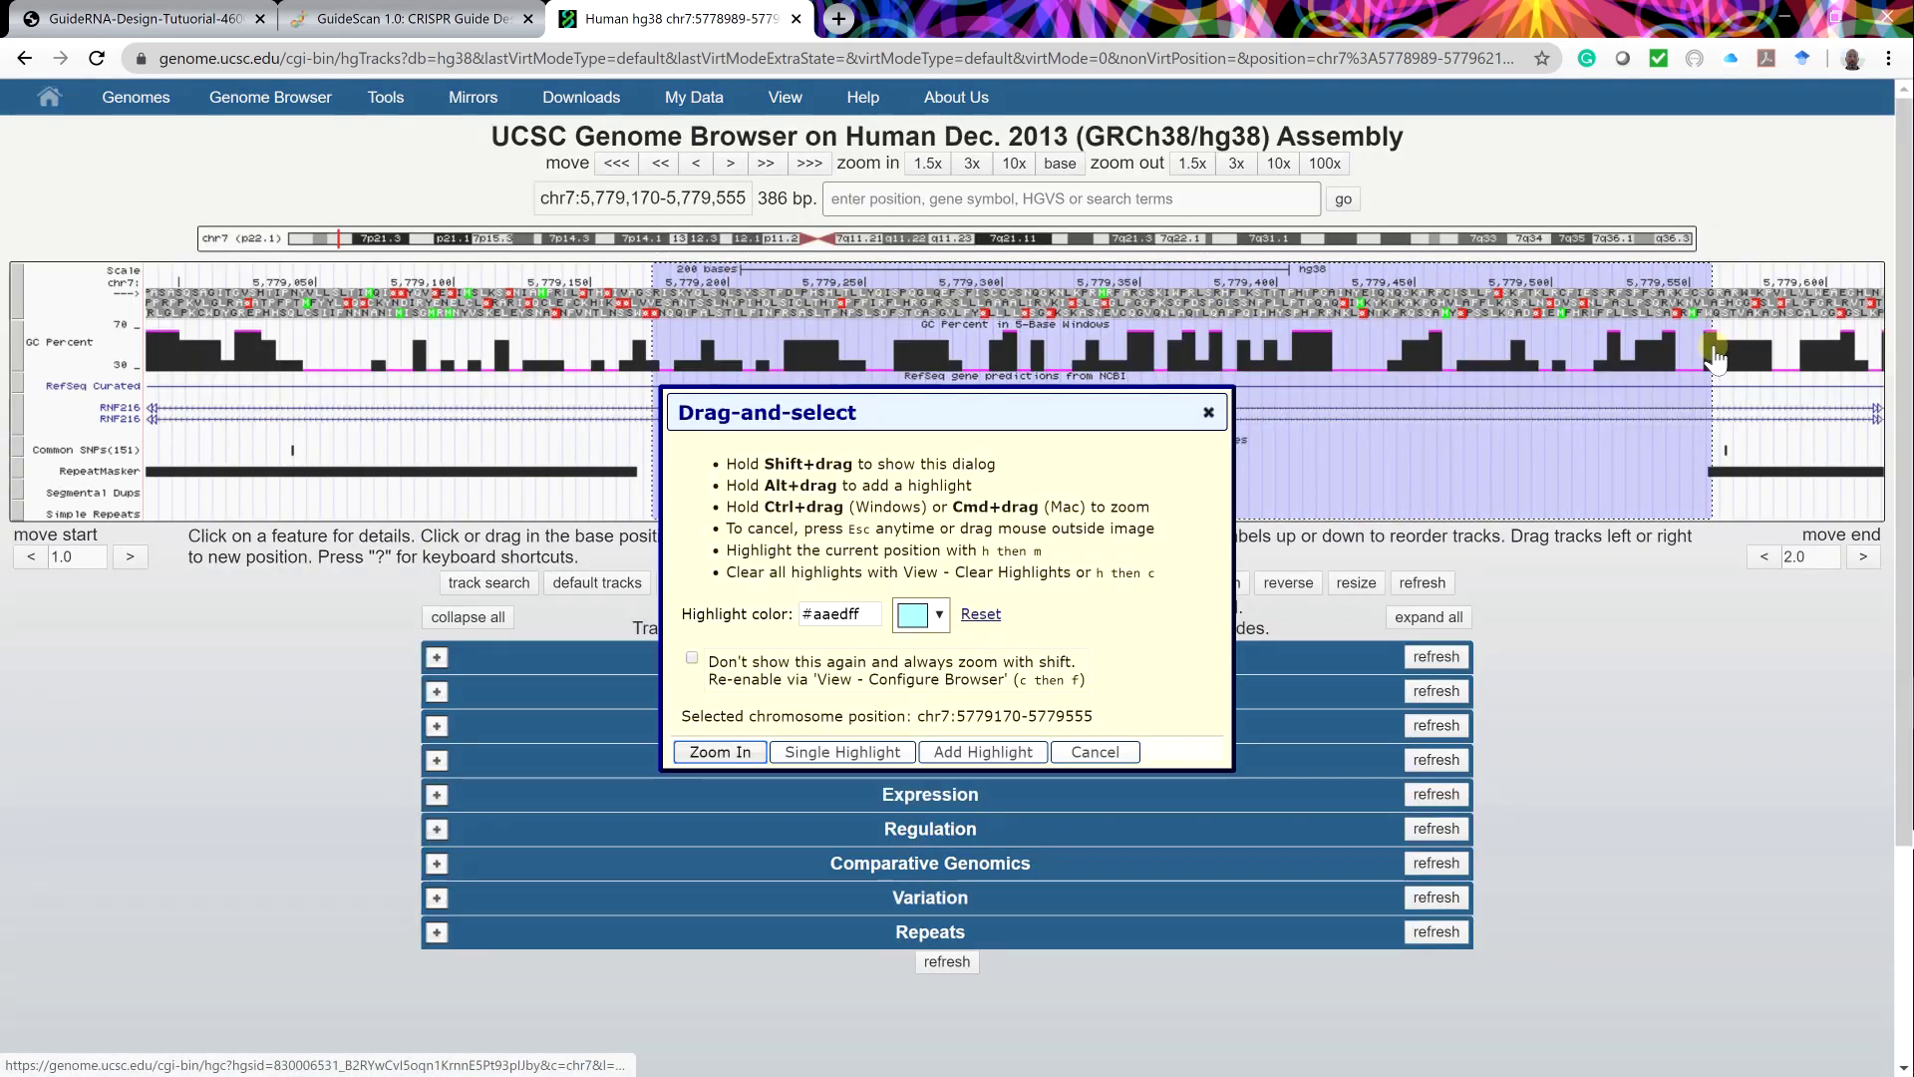
{"action": "left_click", "coordinate": [731, 758]}
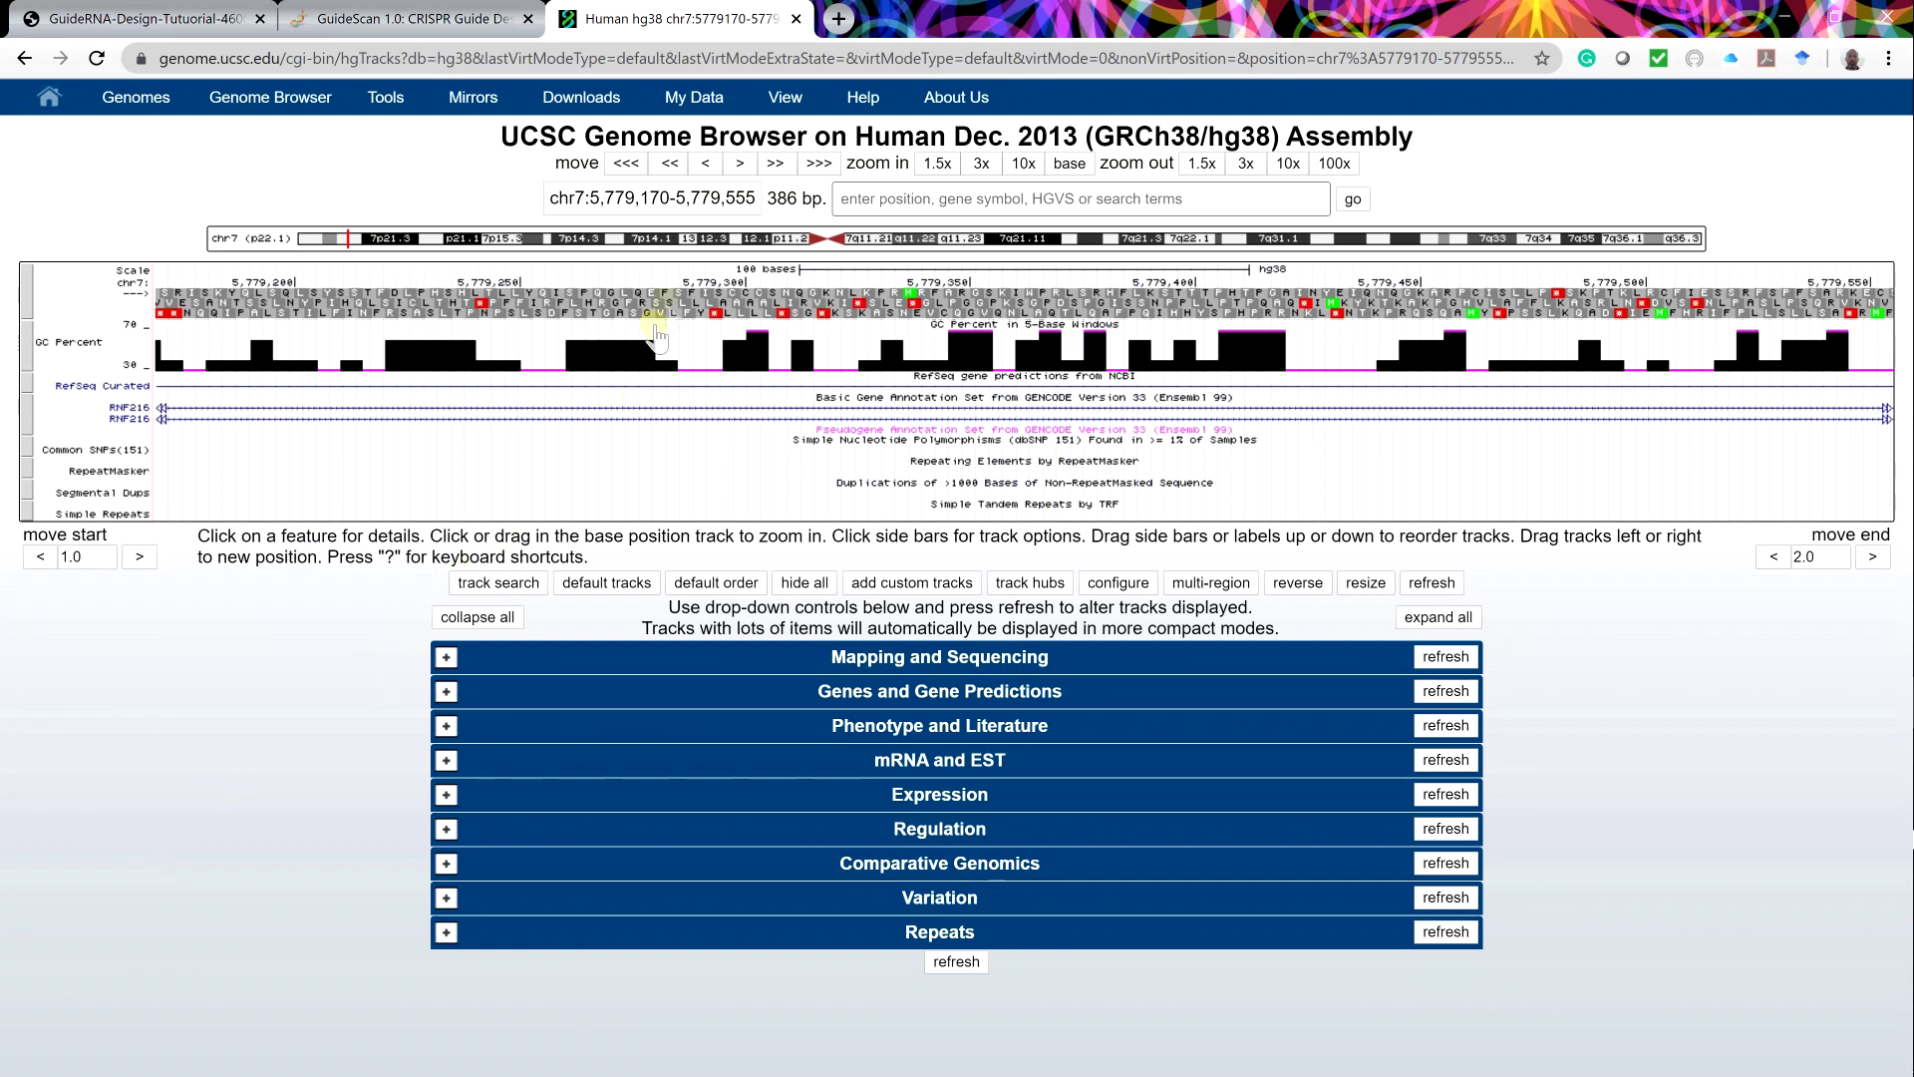
Copy the region position chr7:5,779,170-5,779,555 into GuideScan's genomic coordinates input and run the guide search for hg38 with SpCas9.
{"action": "left_click", "coordinate": [733, 205]}
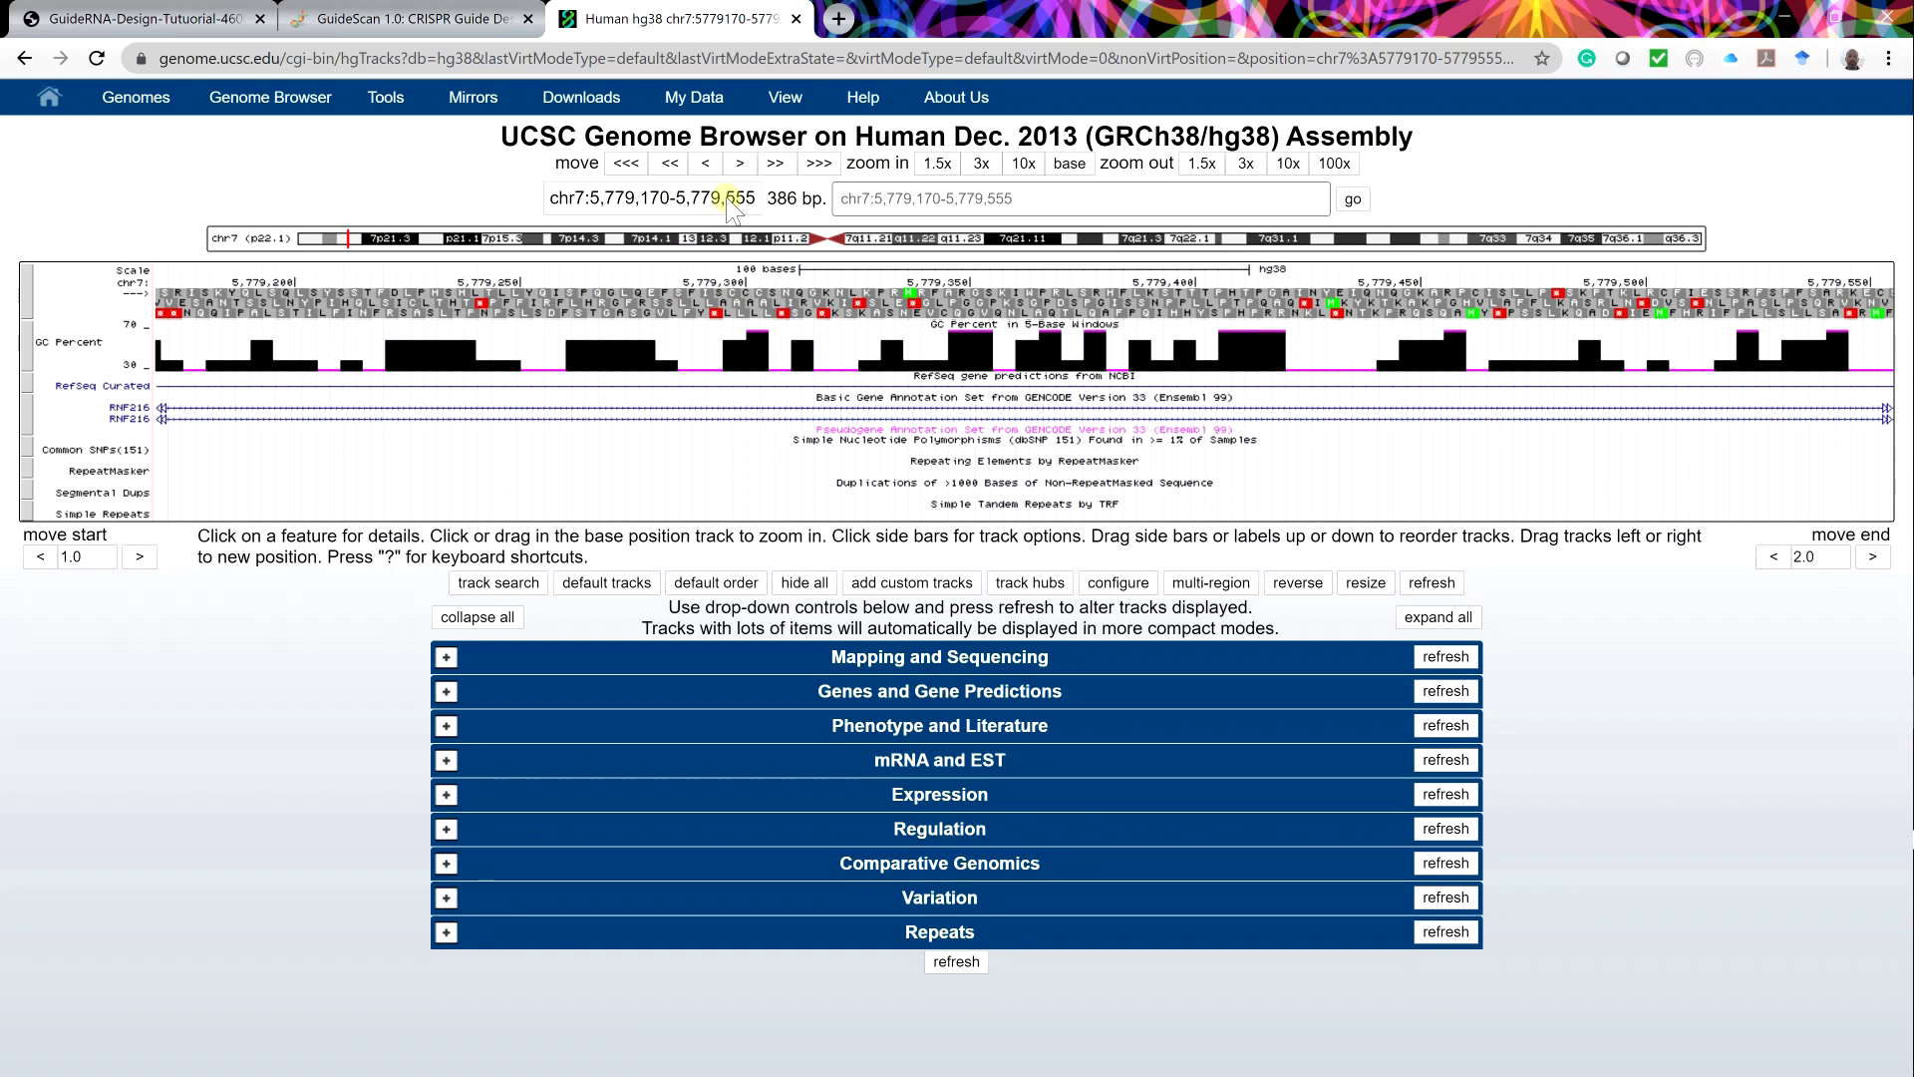
{"action": "left_click_drag", "start_coordinate": [918, 199], "coordinate": [826, 199]}
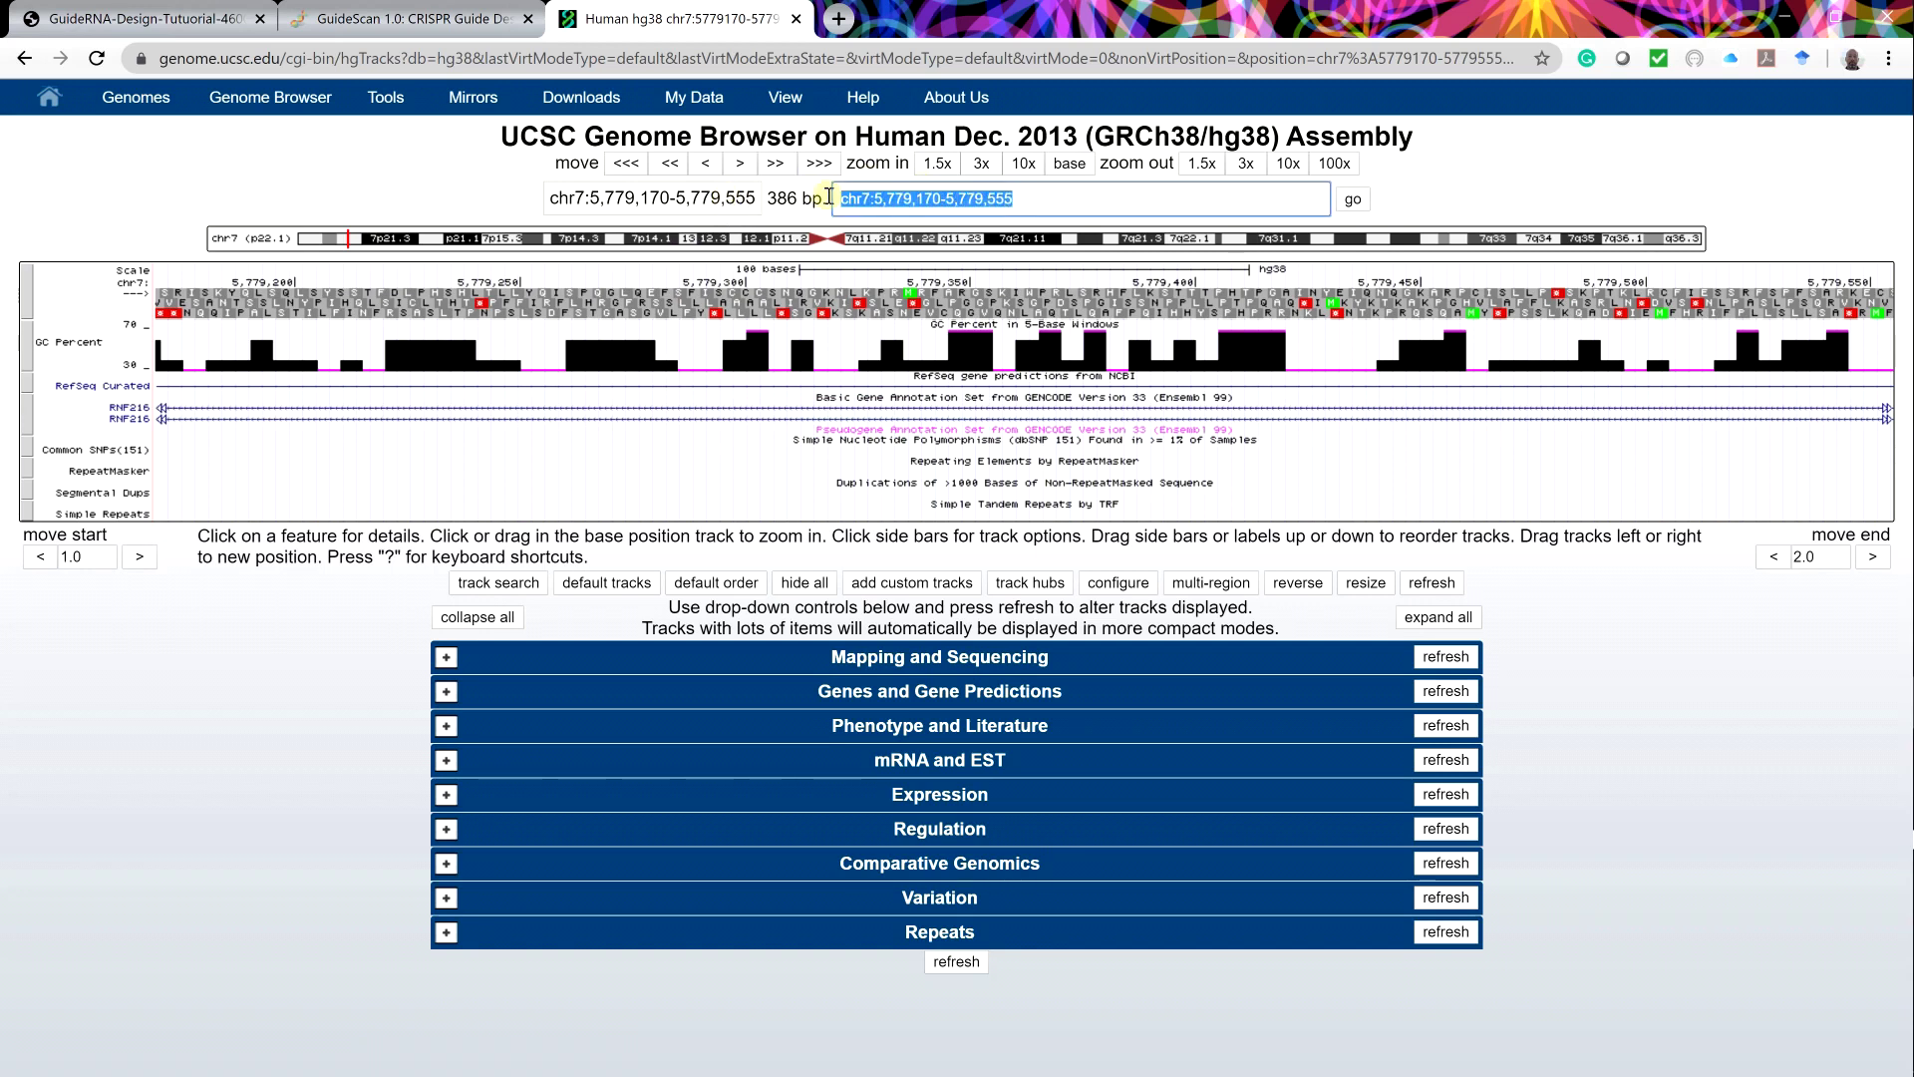
{"action": "right_click", "coordinate": [838, 199]}
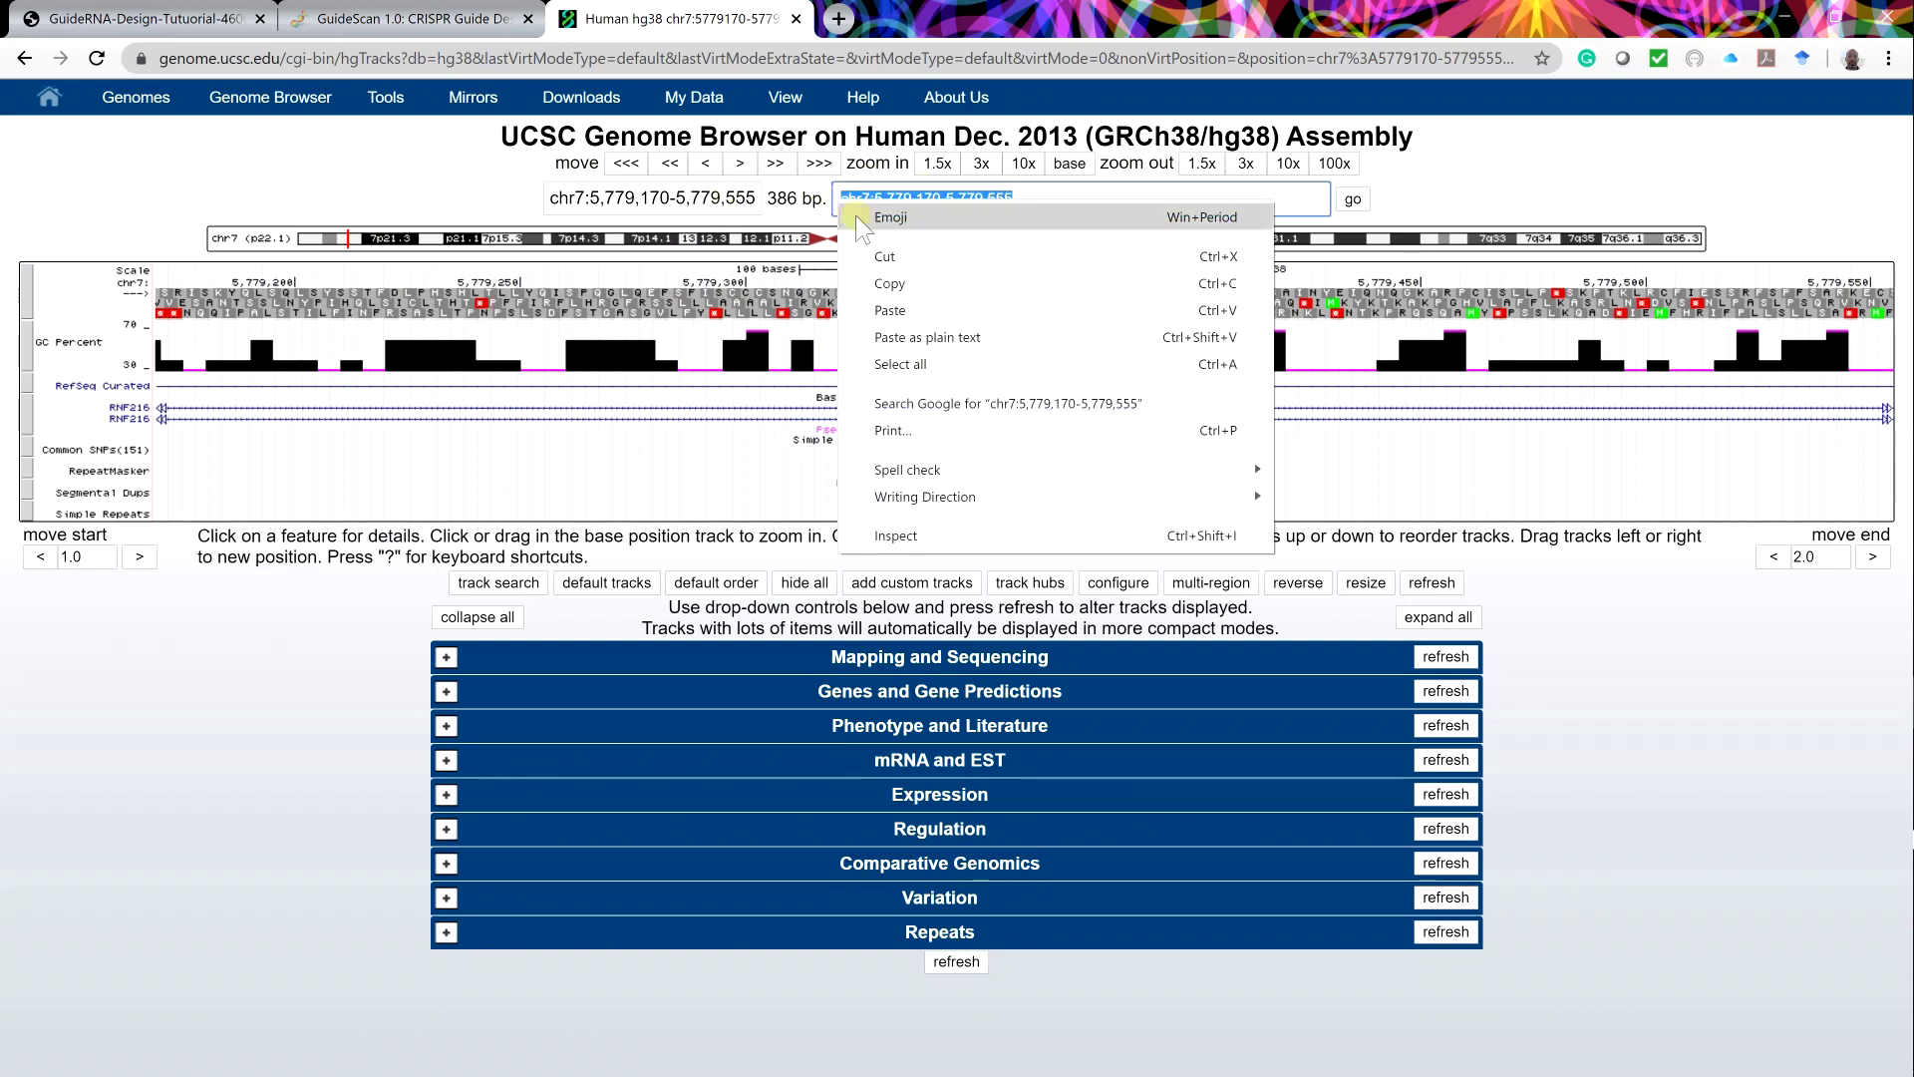
{"action": "left_click", "coordinate": [889, 283]}
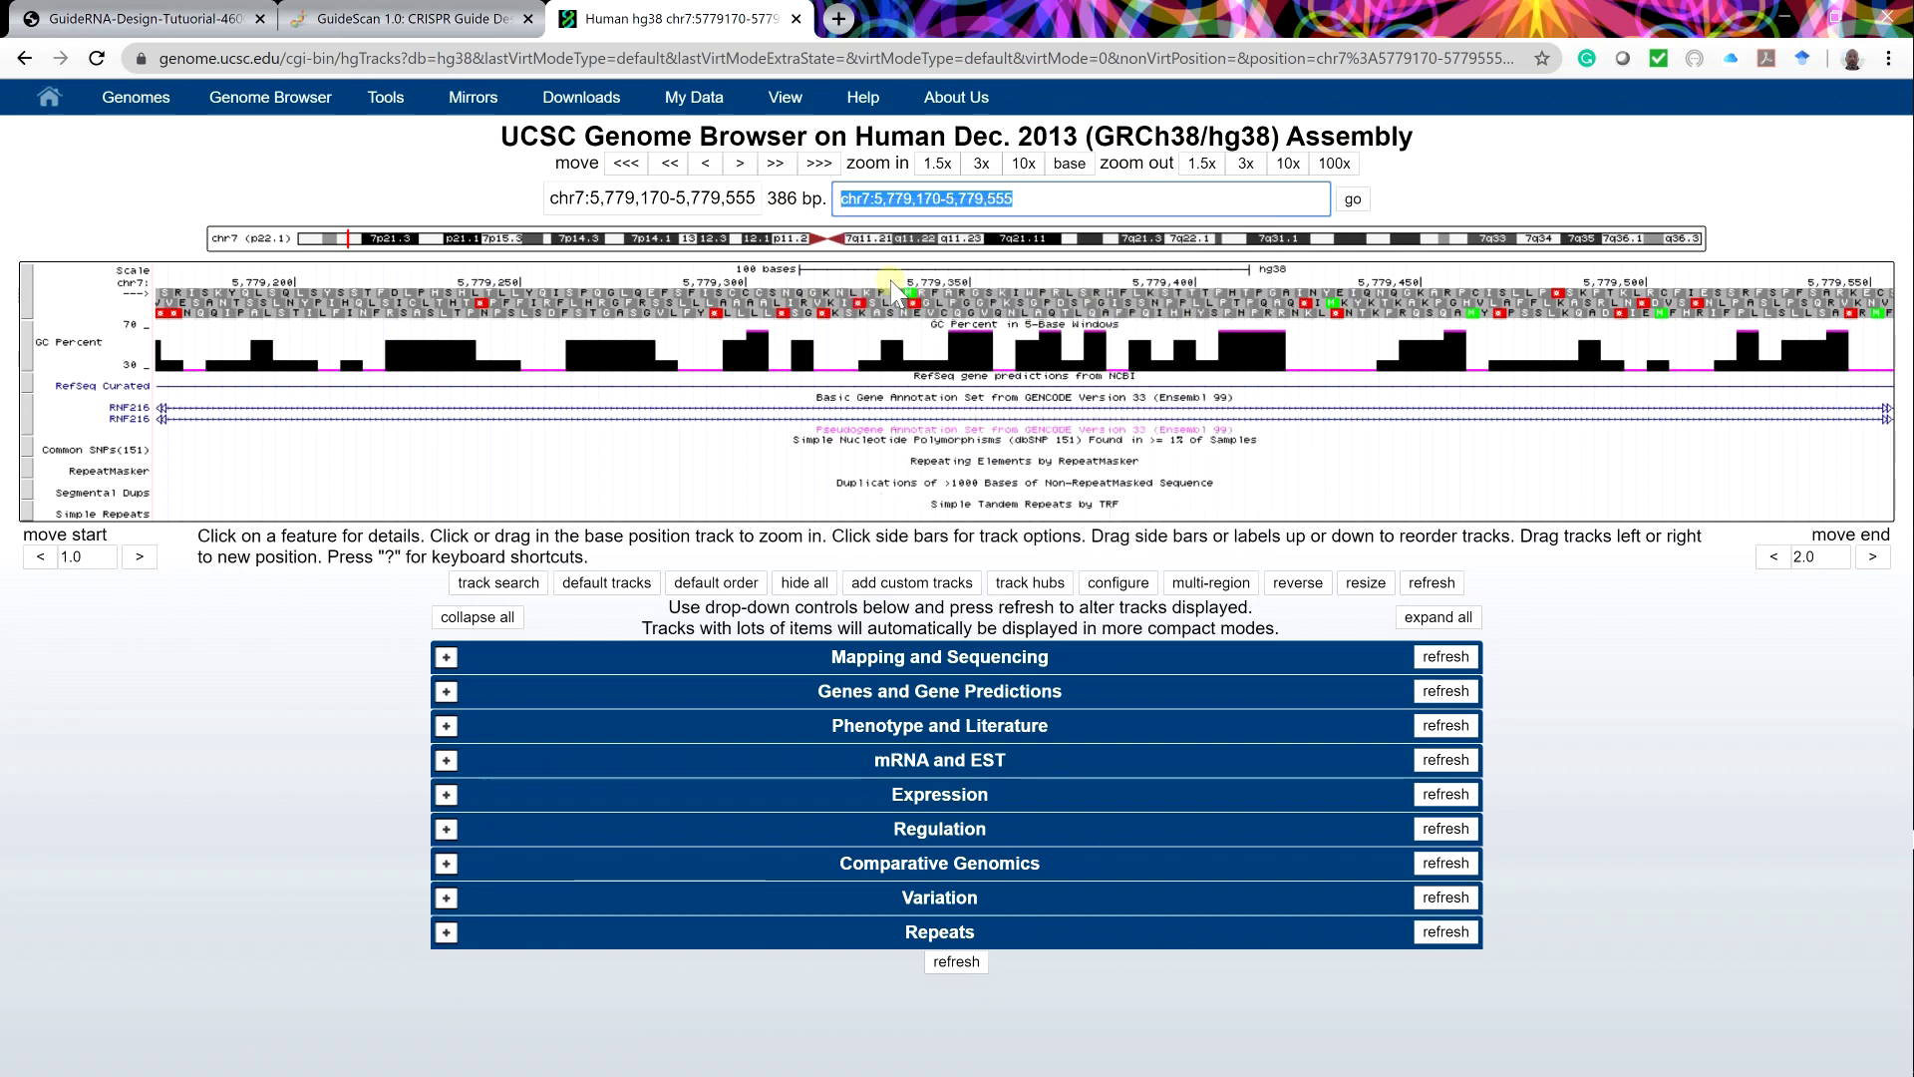
{"action": "left_click", "coordinate": [445, 20]}
{"action": "left_click", "coordinate": [423, 601]}
{"action": "right_click", "coordinate": [423, 601]}
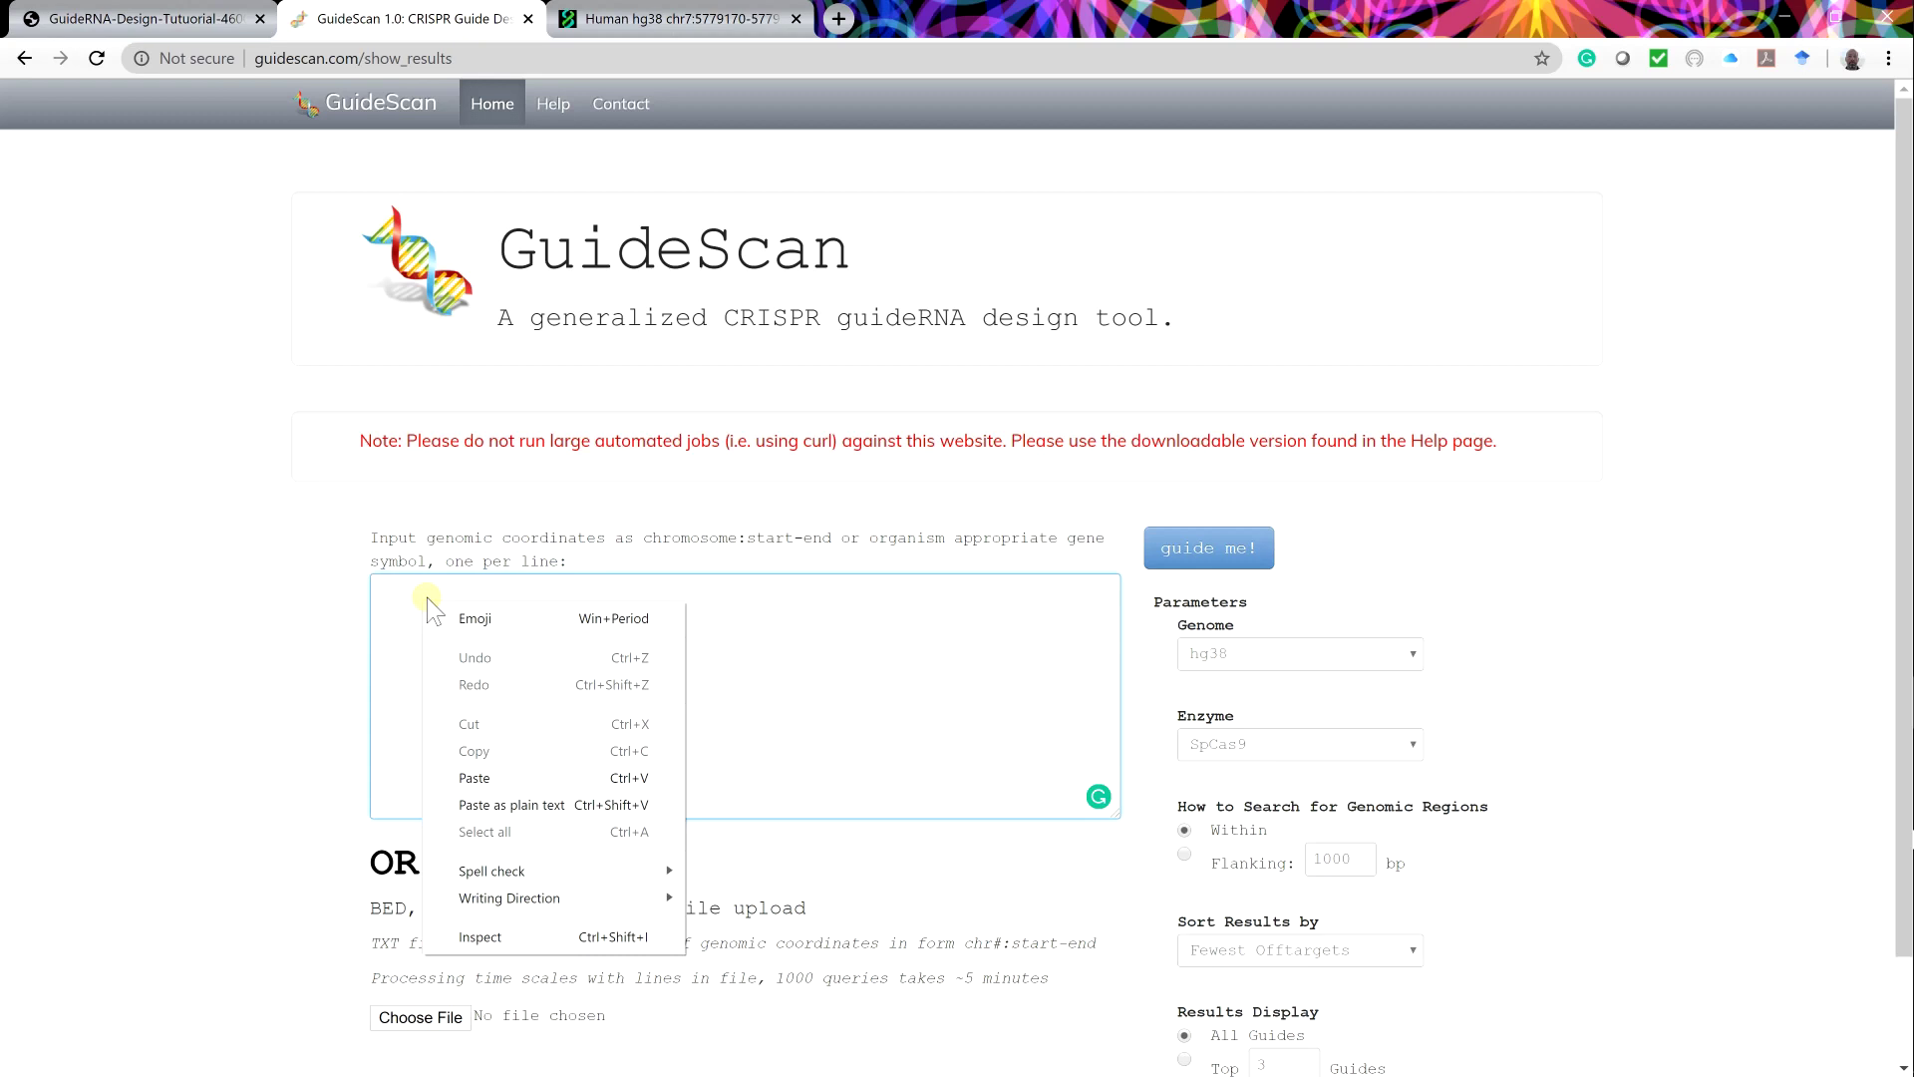
{"action": "left_click", "coordinate": [475, 778]}
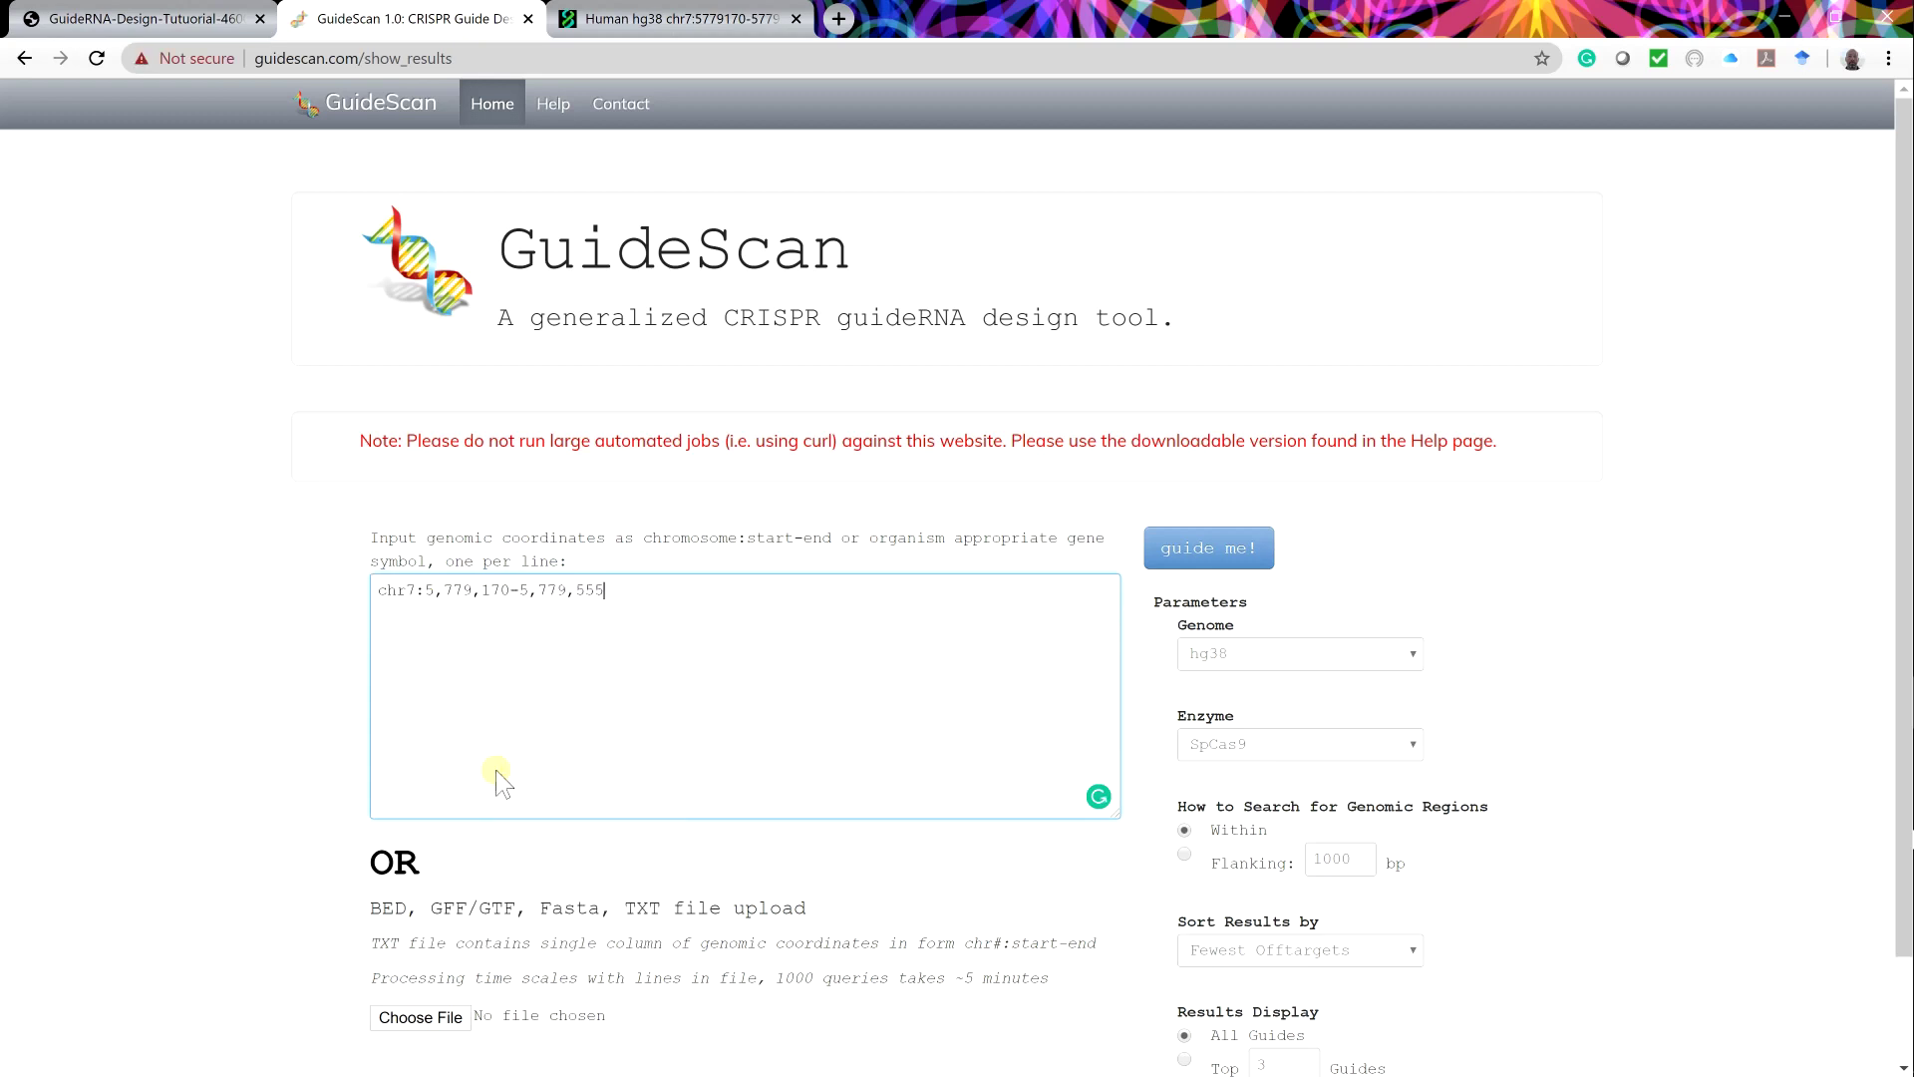
{"action": "left_click", "coordinate": [1215, 558]}
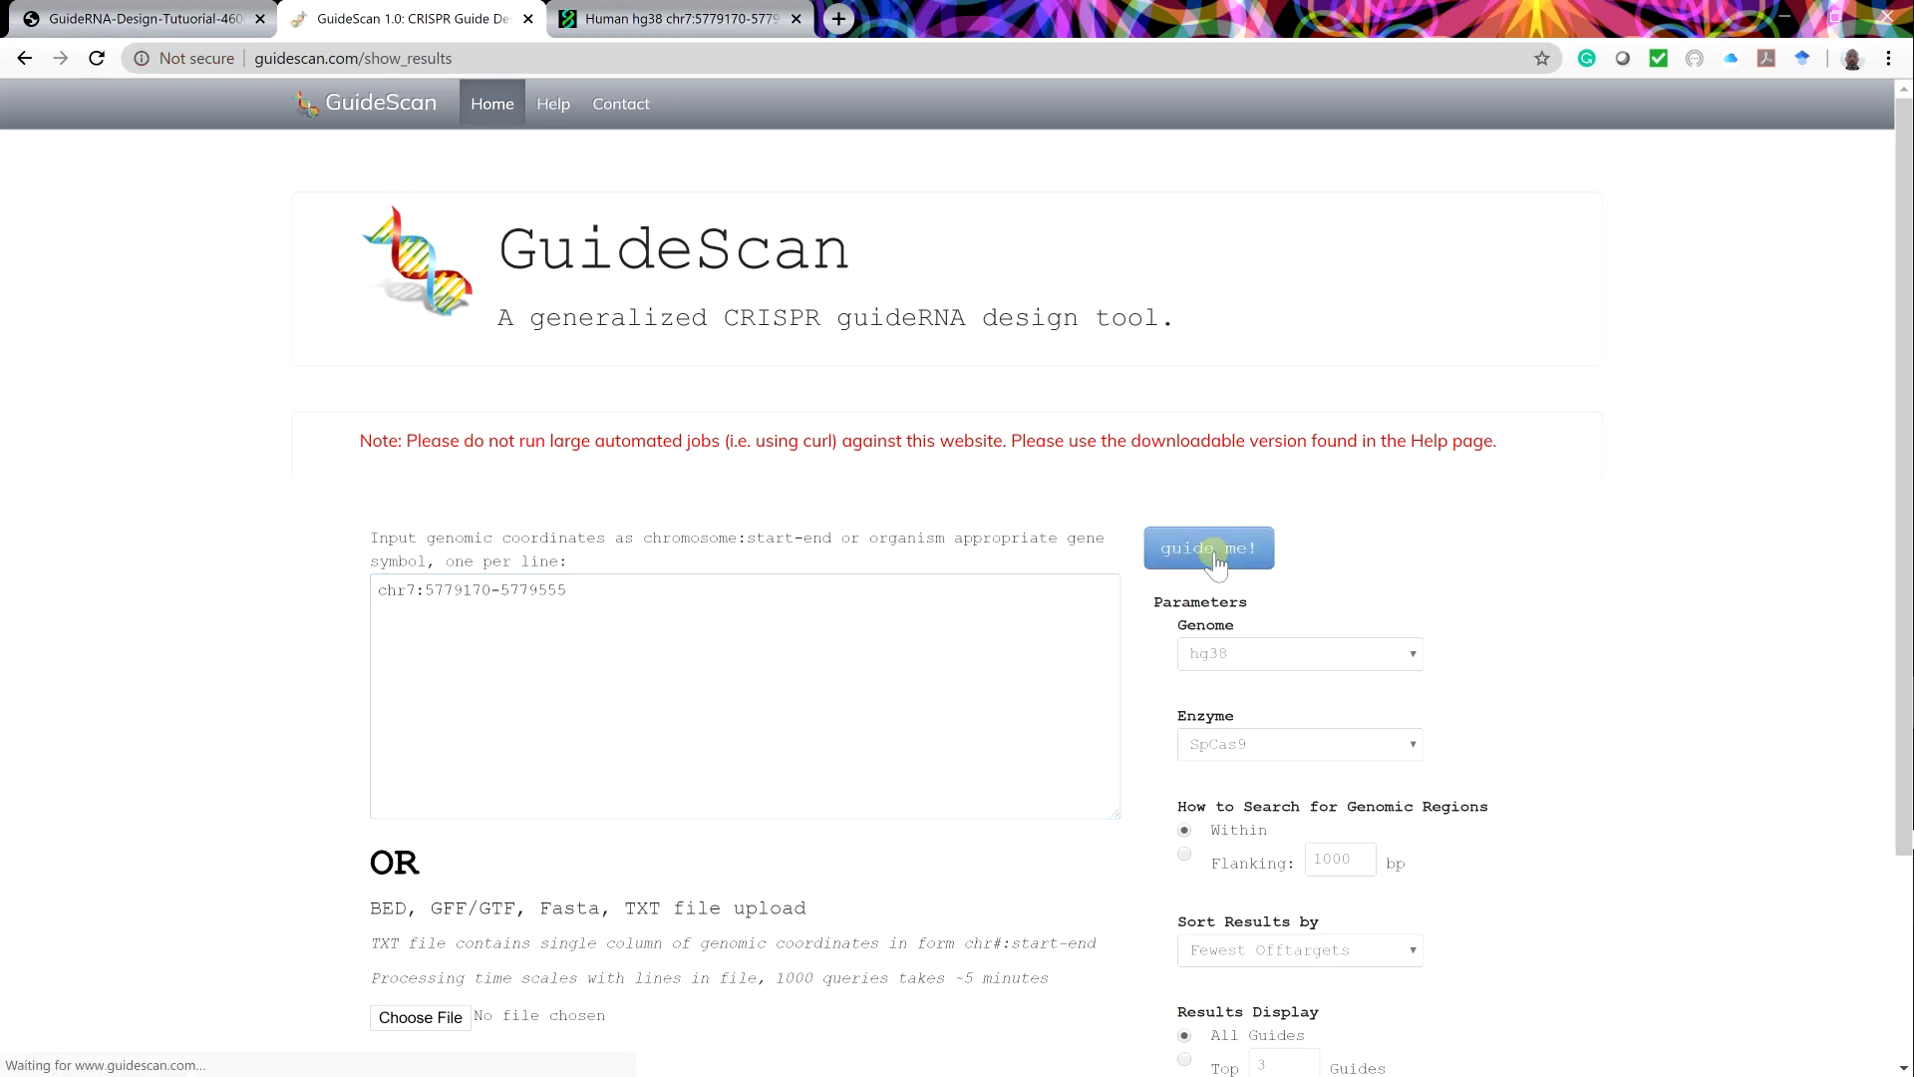
{"action": "scroll", "coordinate": [167, 546], "scroll_direction": "down", "scroll_amount": 3}
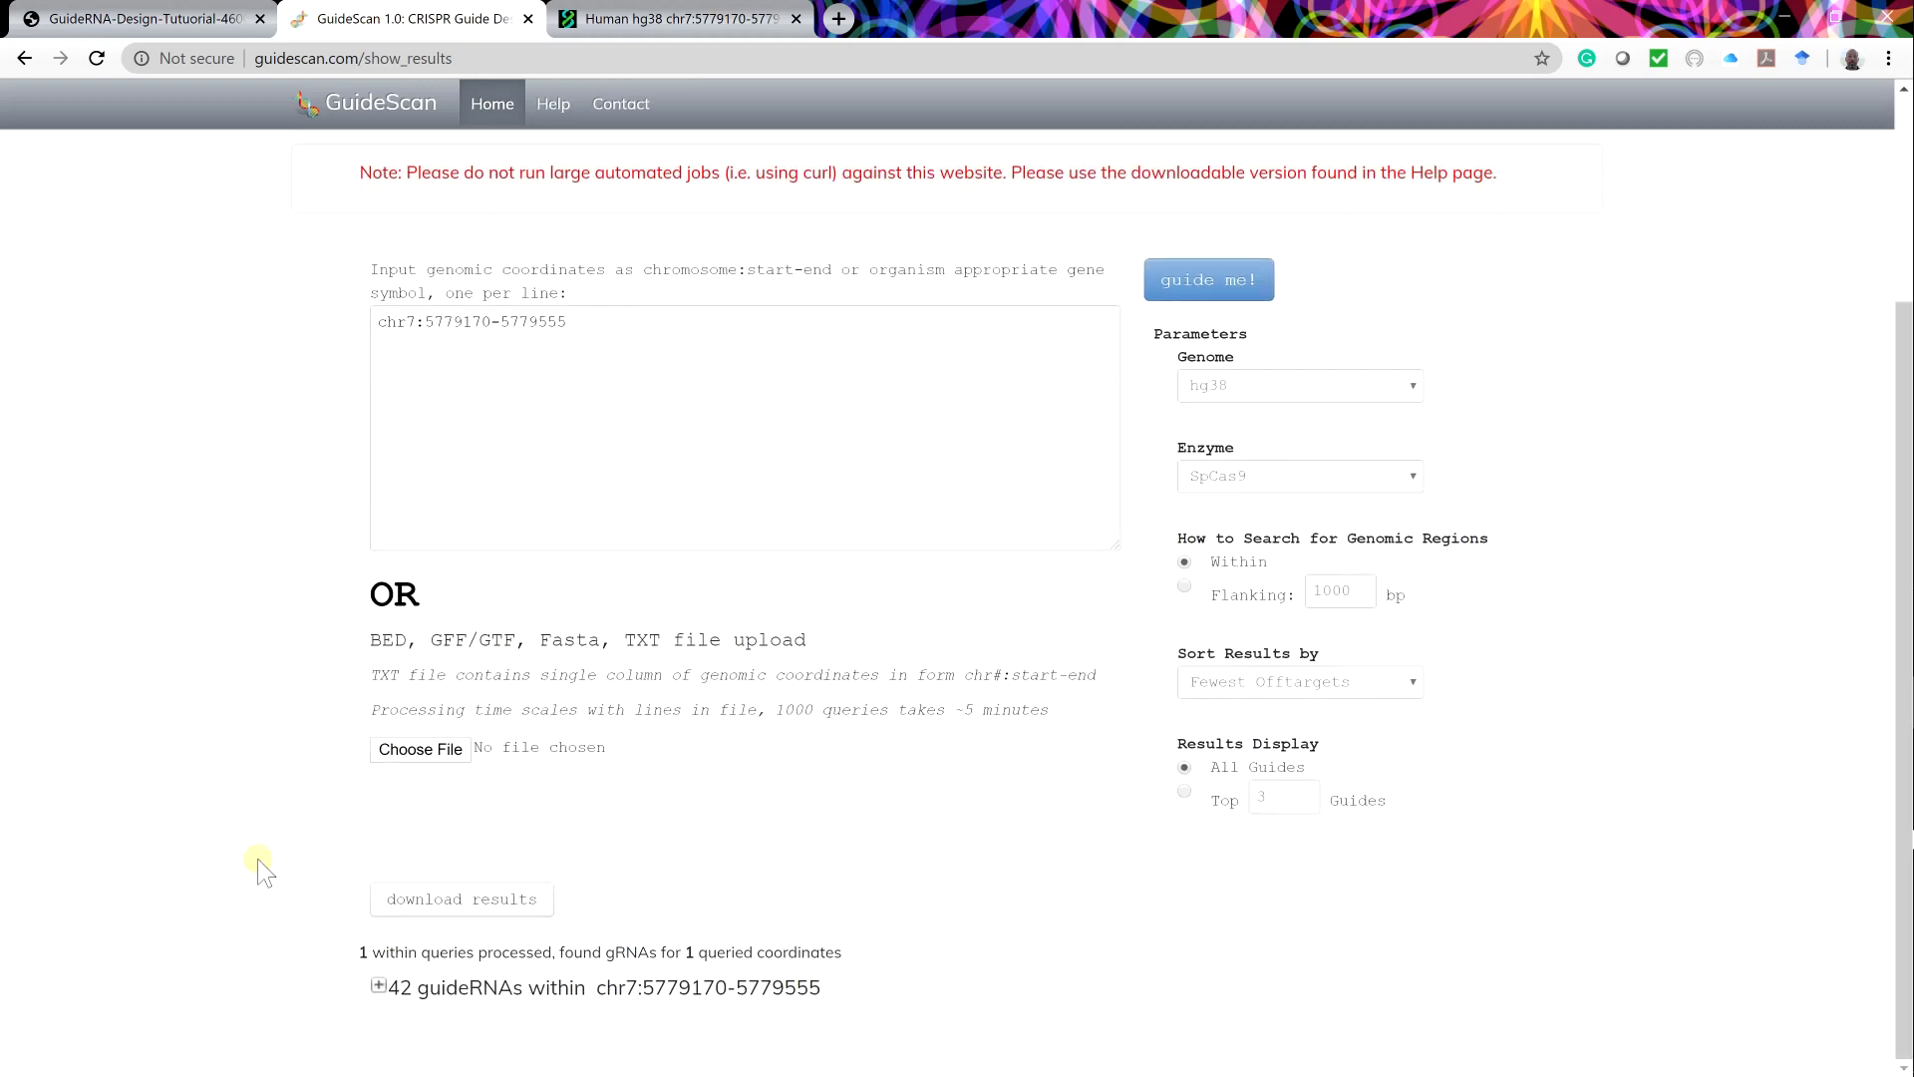
{"action": "left_click", "coordinate": [379, 986]}
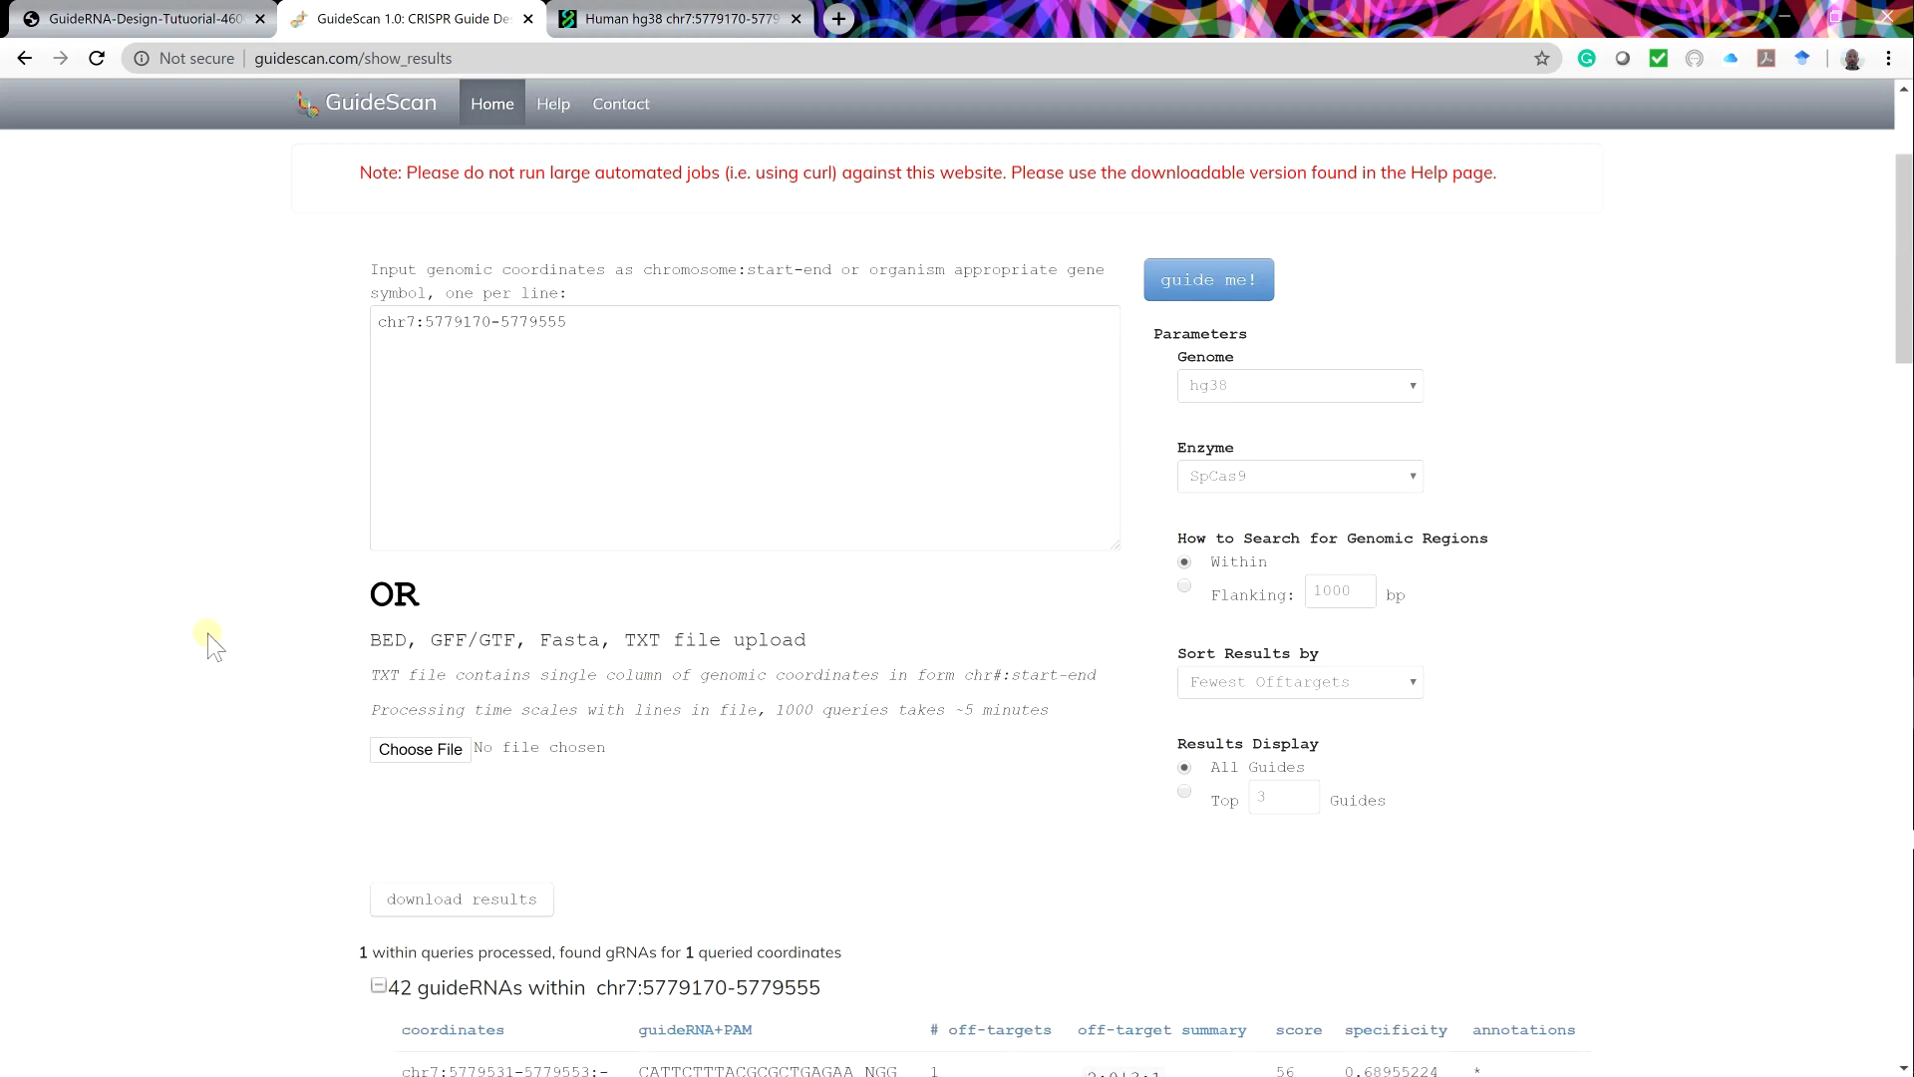
{"action": "scroll", "coordinate": [208, 635], "scroll_direction": "down", "scroll_amount": 1}
{"action": "scroll", "coordinate": [209, 638], "scroll_direction": "down", "scroll_amount": 5}
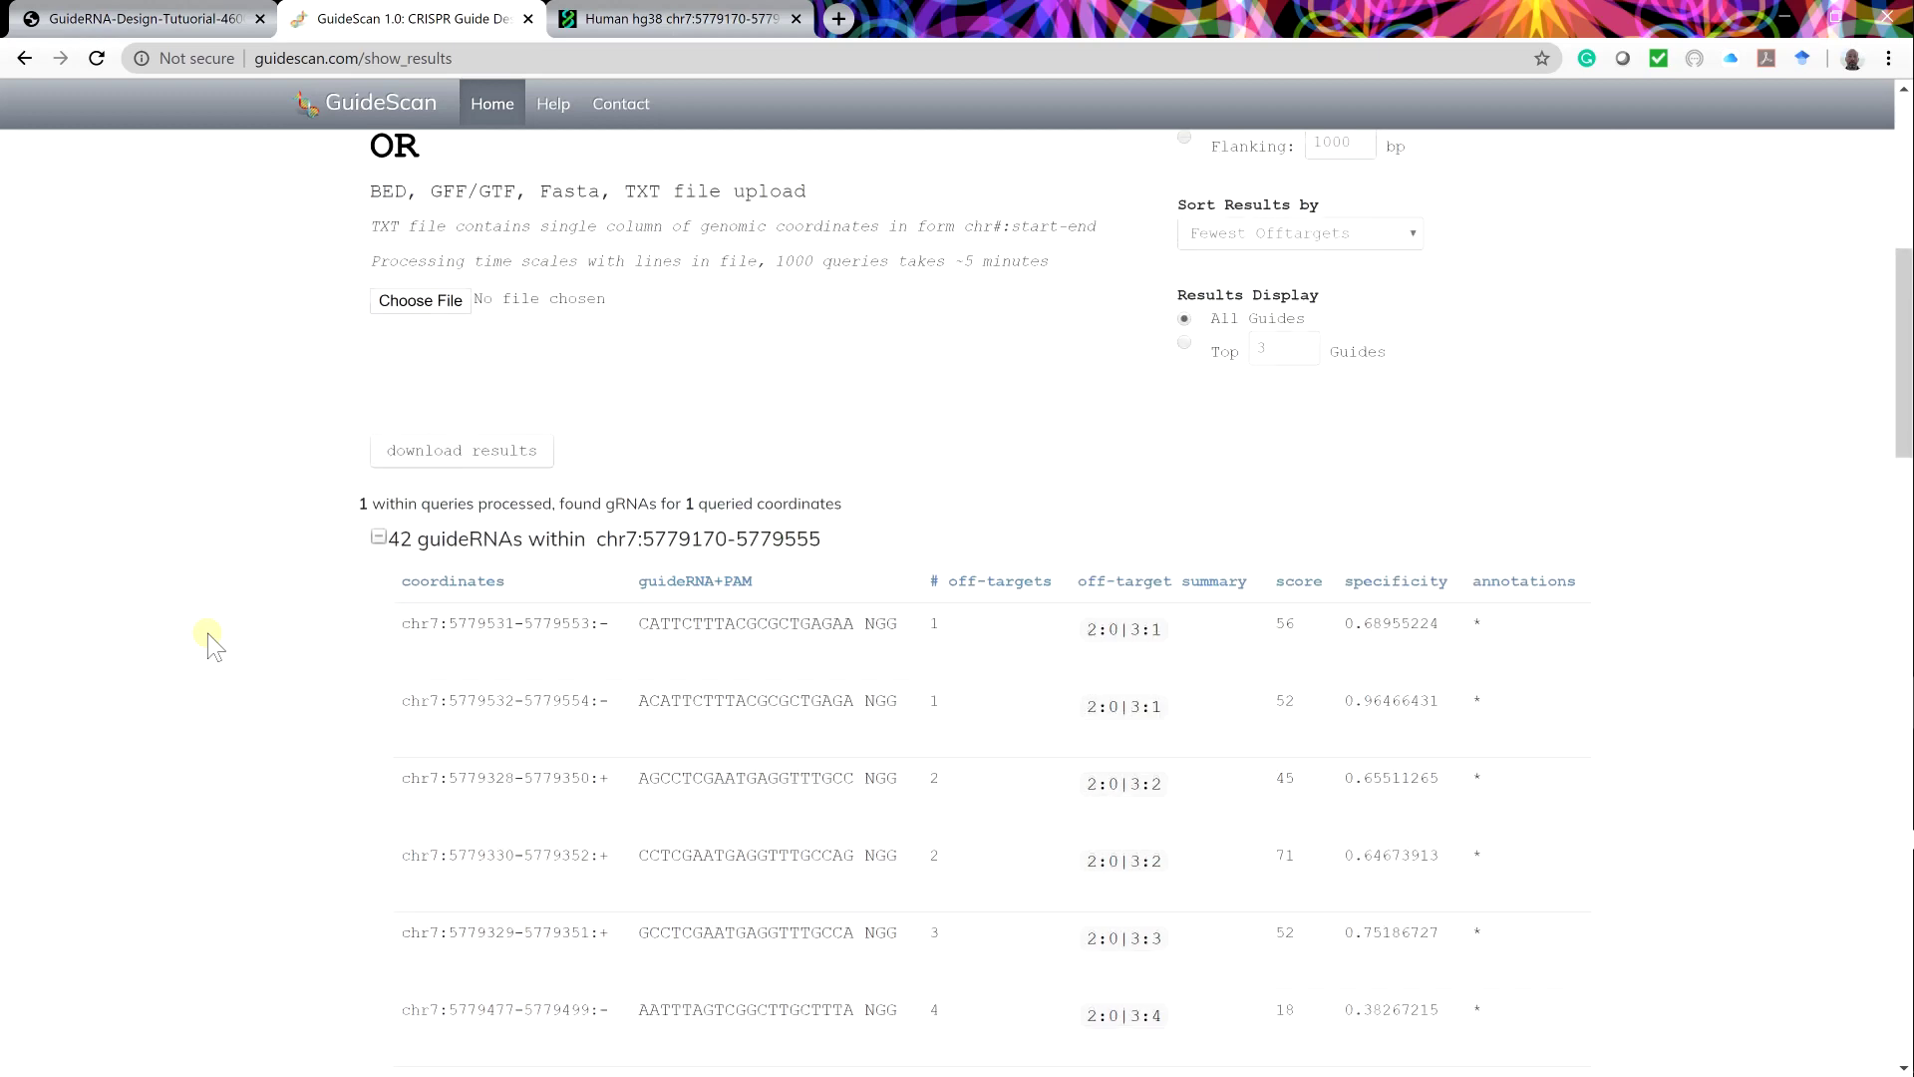
{"action": "scroll", "coordinate": [208, 638], "scroll_direction": "down", "scroll_amount": 1}
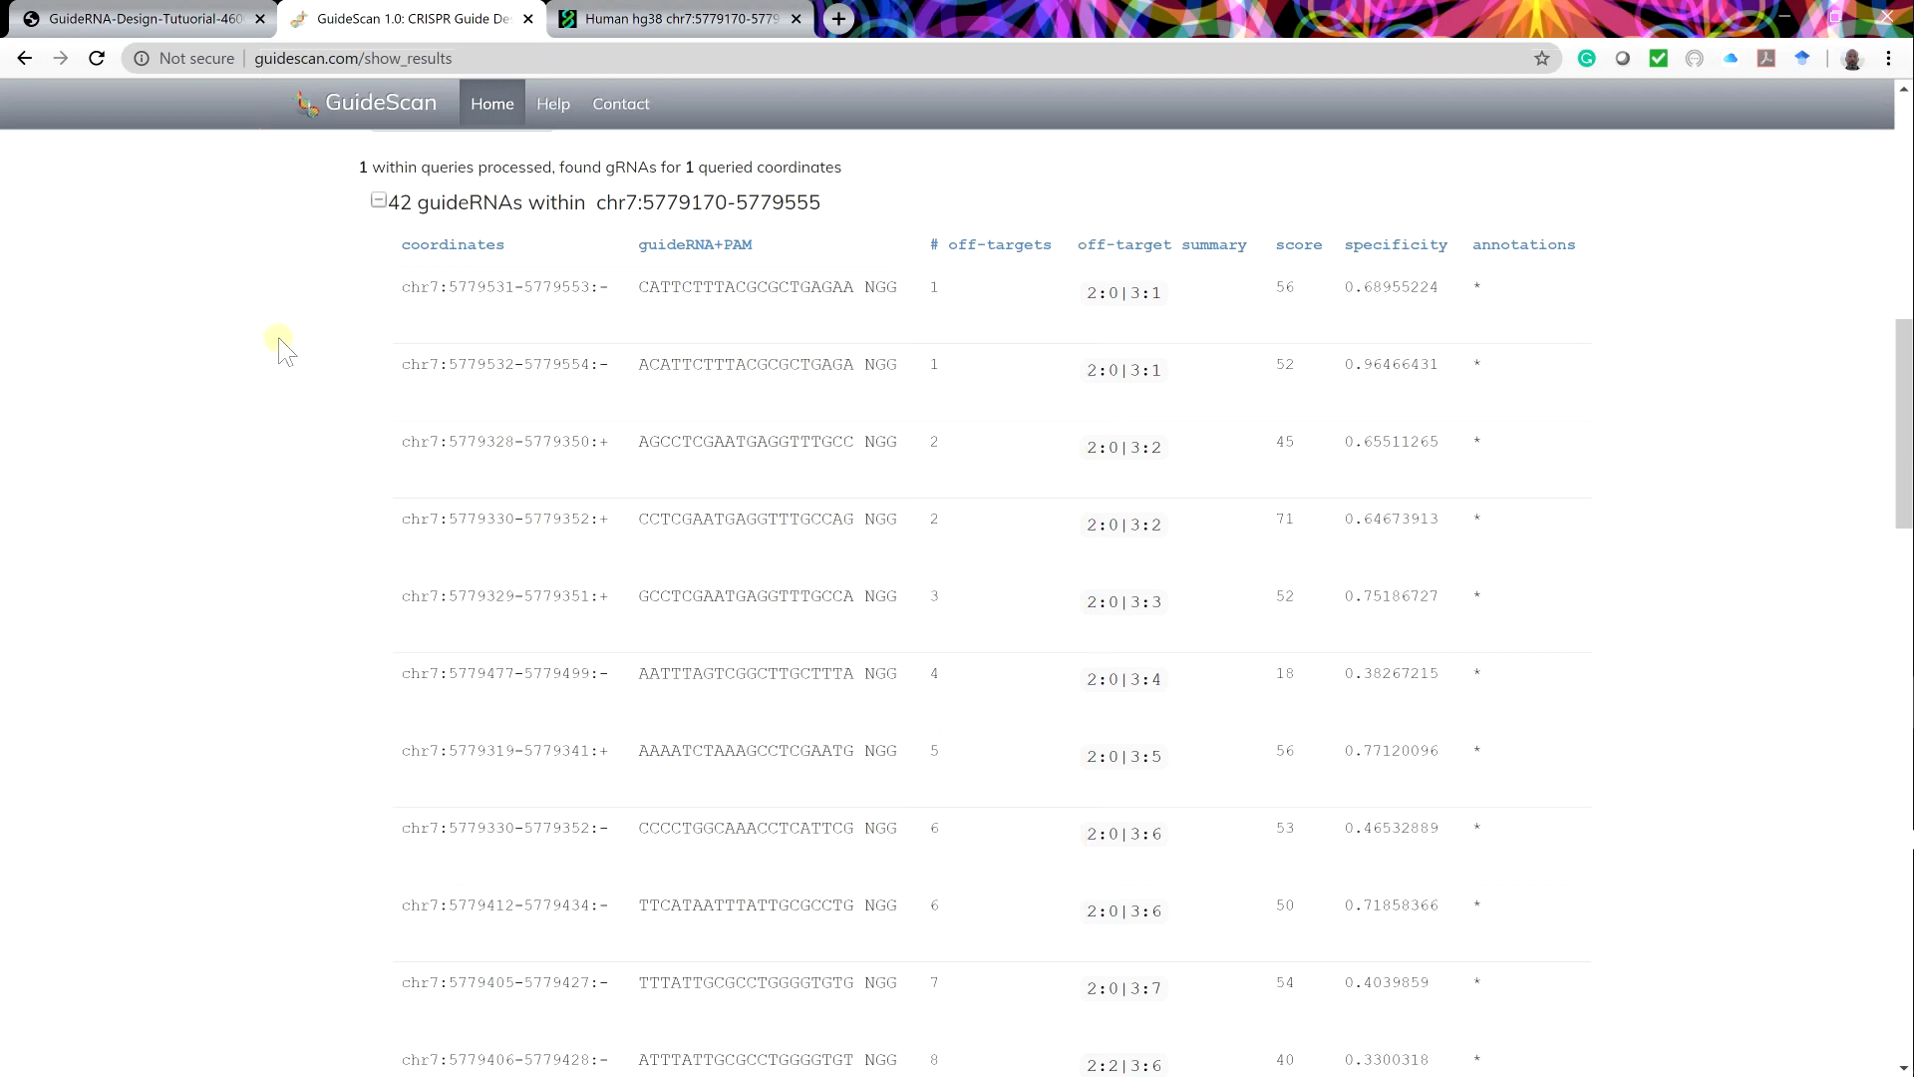
{"action": "scroll", "coordinate": [287, 339], "scroll_direction": "up", "scroll_amount": 1}
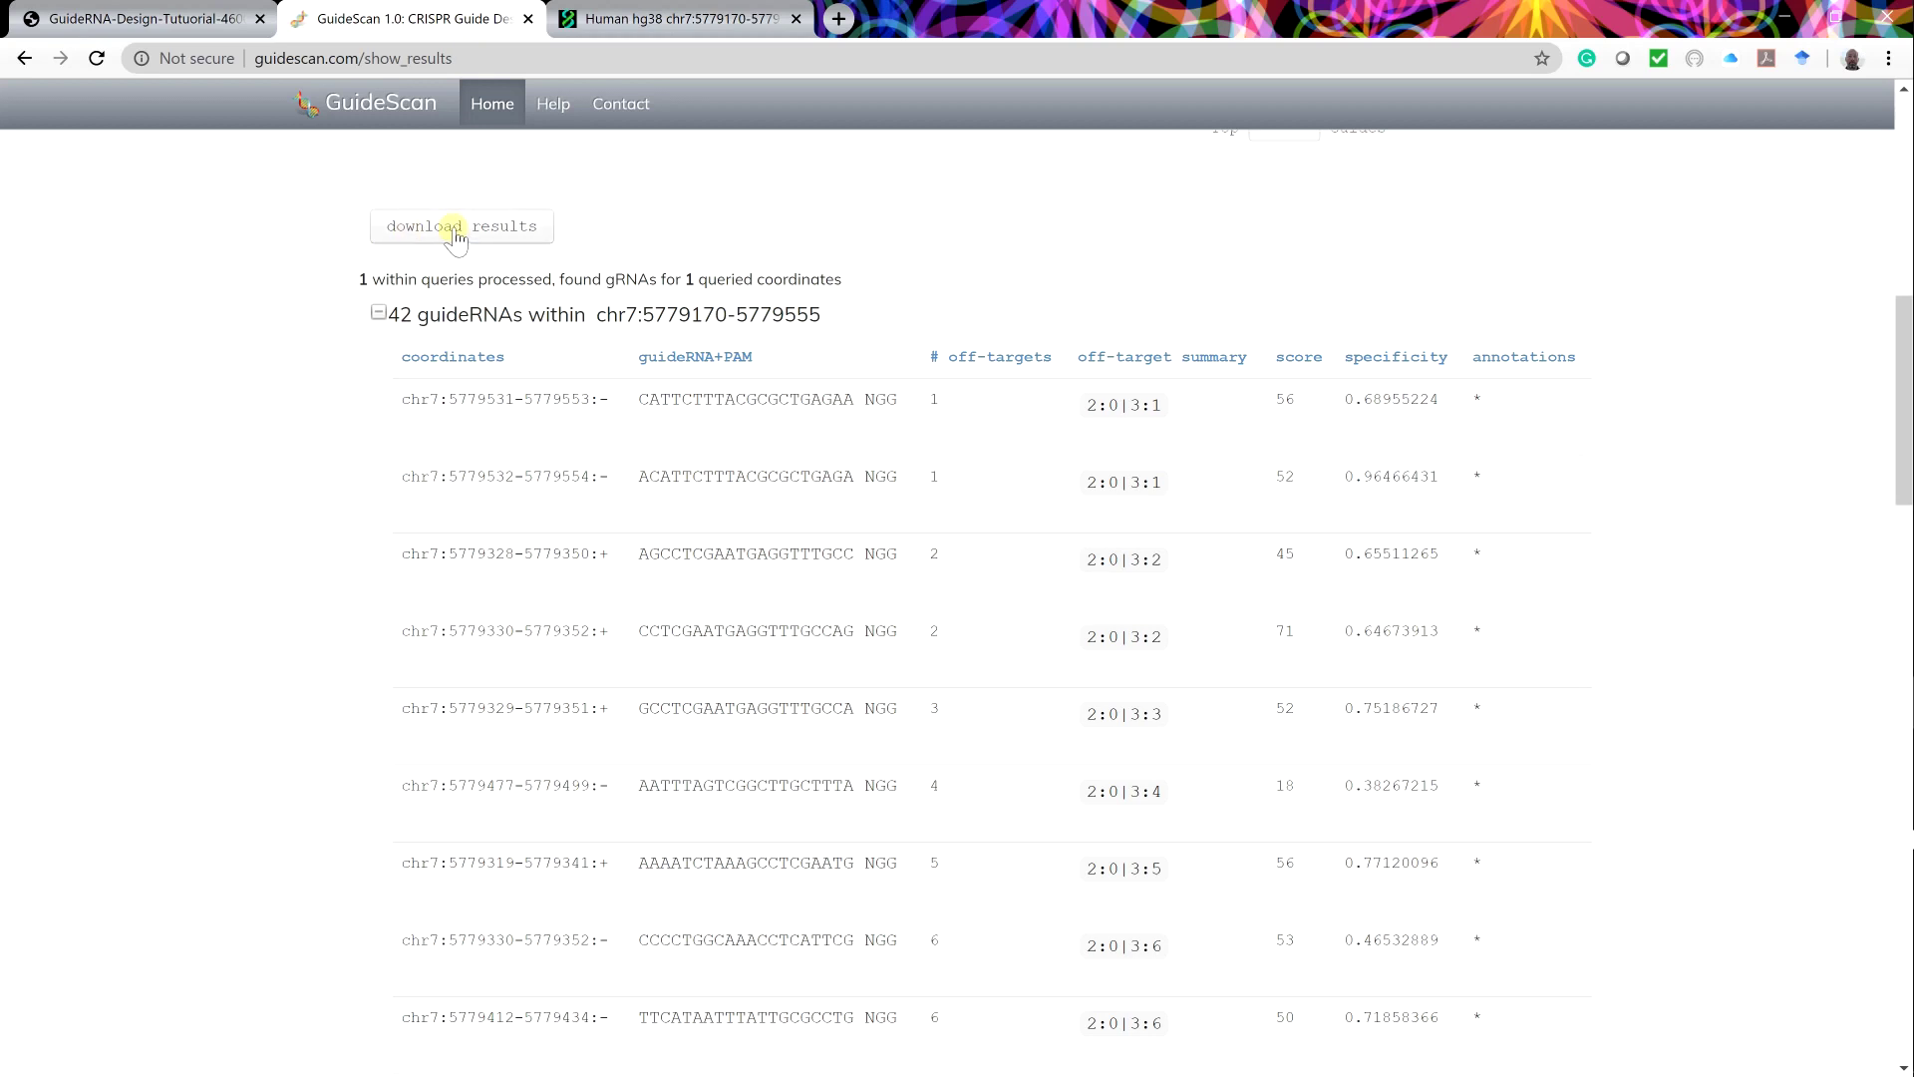
{"action": "left_click", "coordinate": [456, 237]}
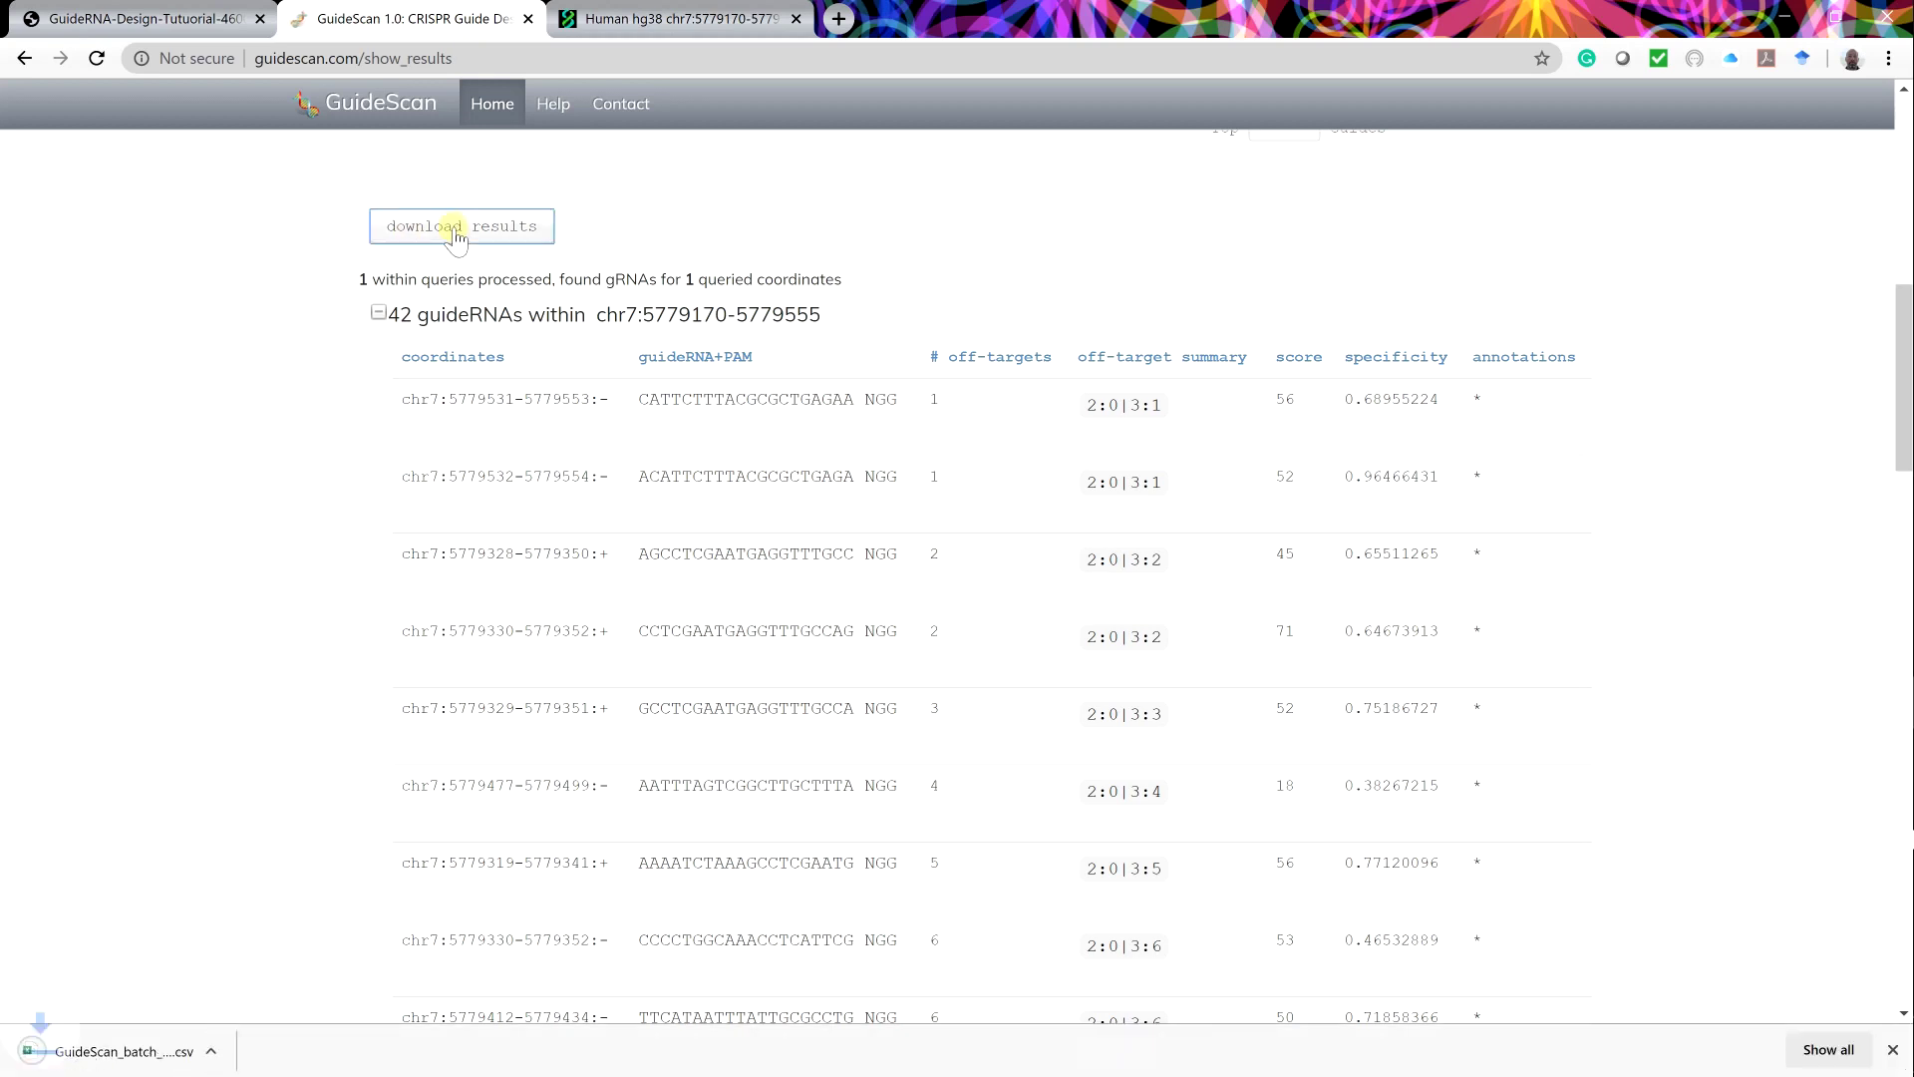
{"action": "left_click", "coordinate": [45, 1041]}
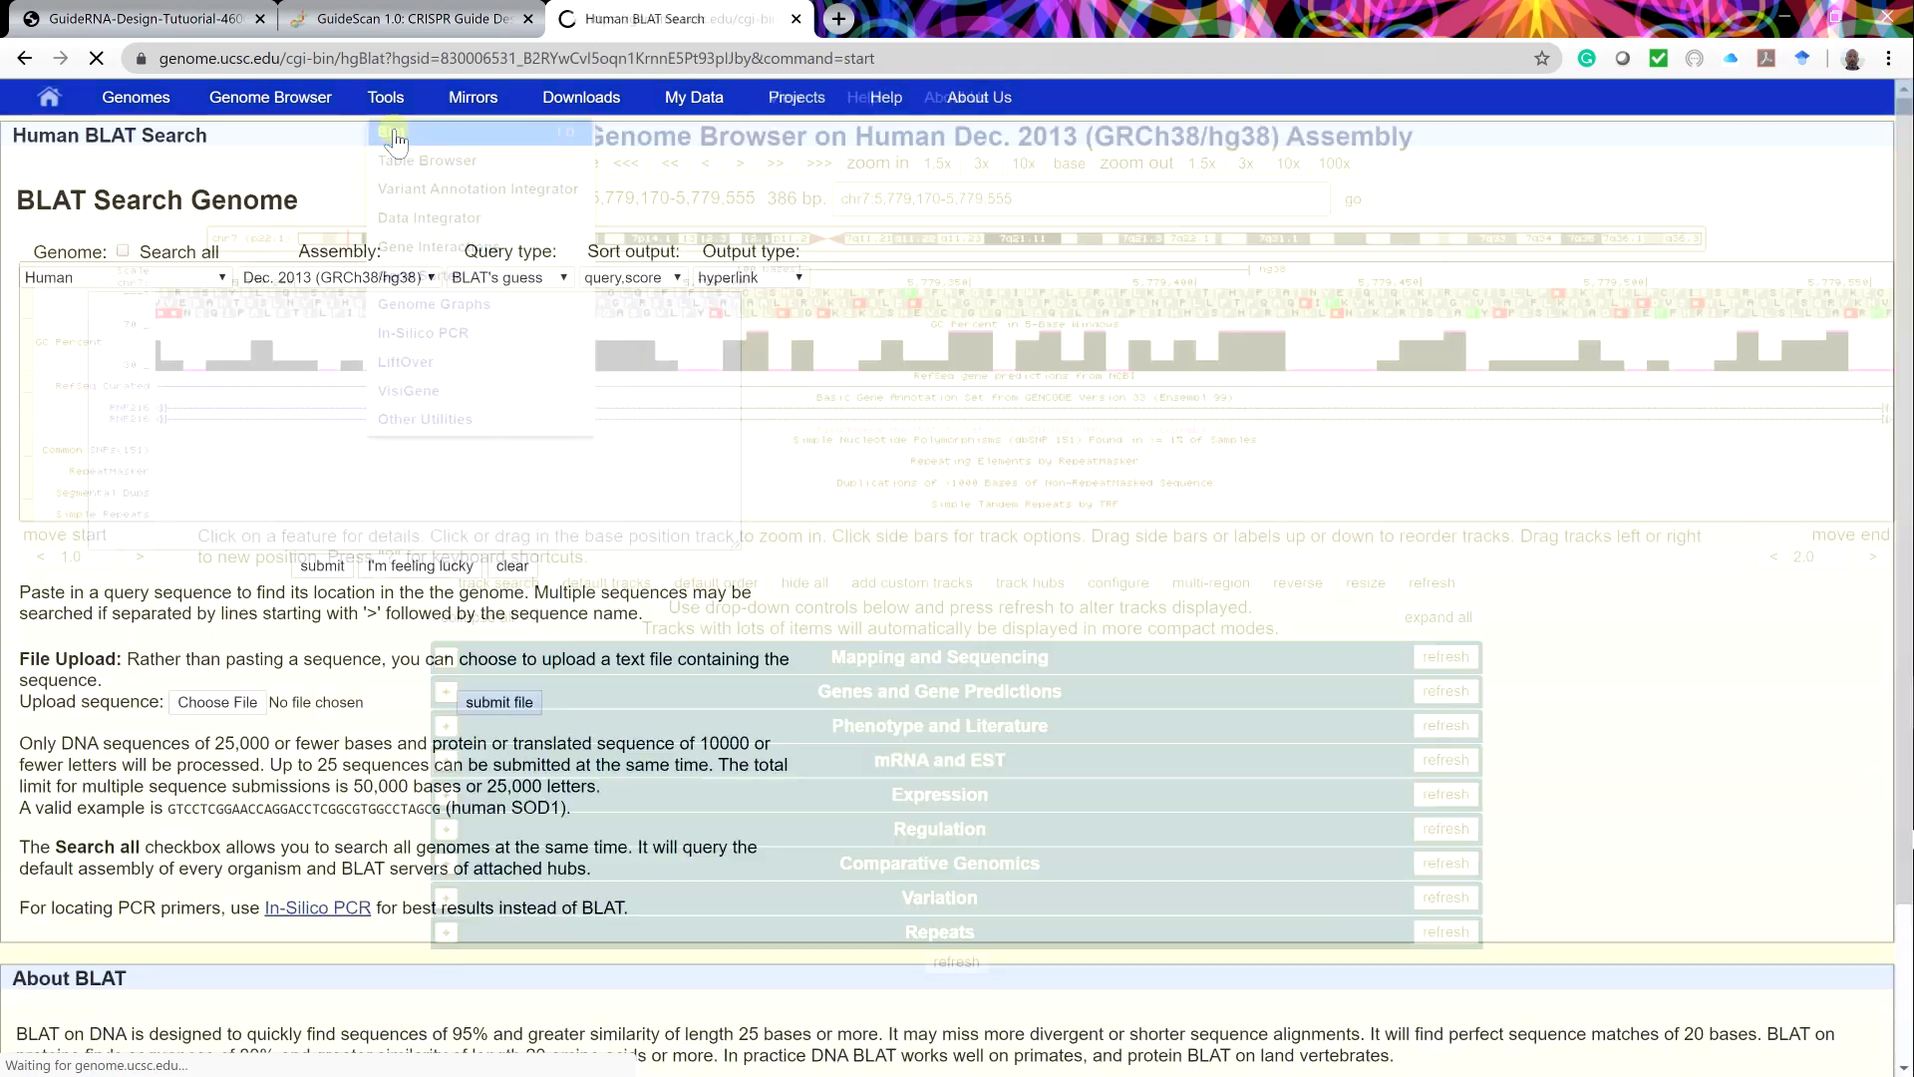
Run a human hg38 BLAT search in UCSC with gRNA_1__2 (ACATTCTTTACGCGCTGAGA), gRNA_1__7 (AAAATCTAAAGCCTCGAATG) and gRNA_1__9 (TTCATAATTTATTGCGCCTG).
{"action": "left_click", "coordinate": [283, 310]}
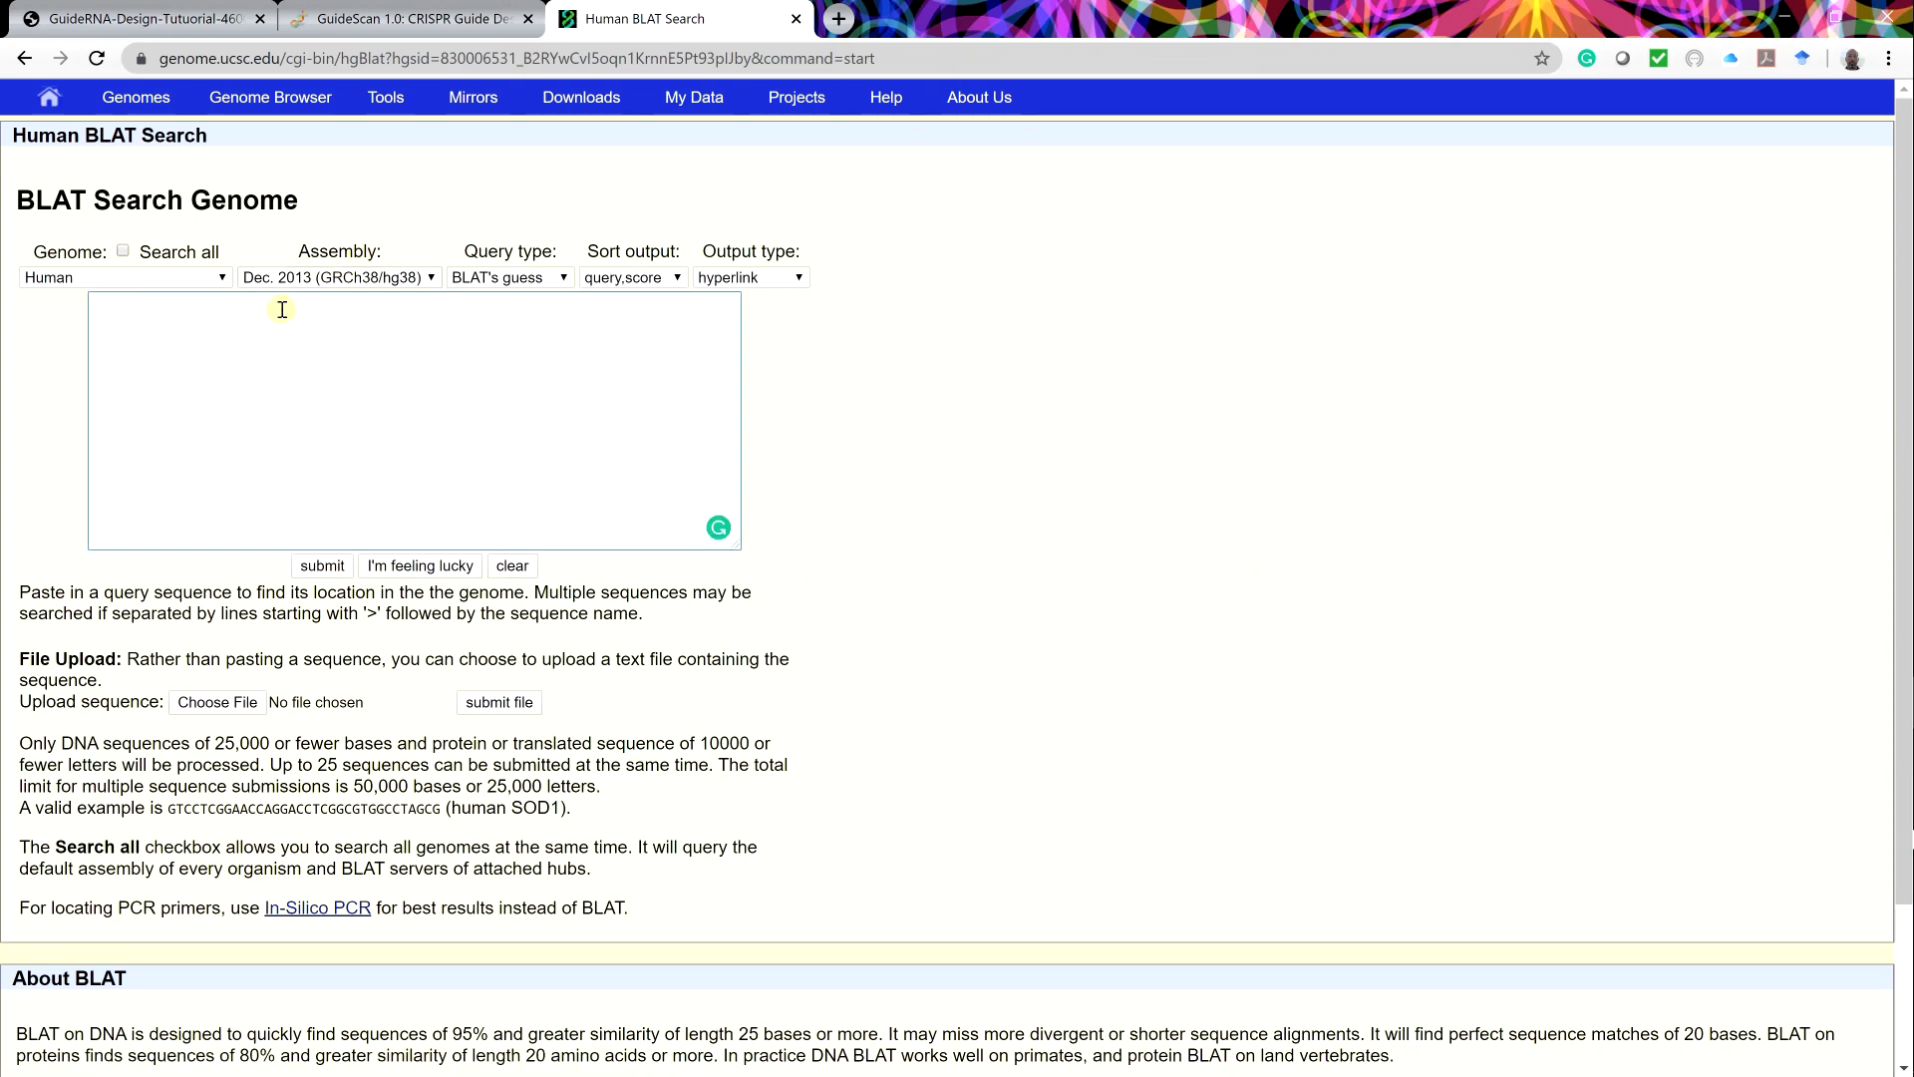
{"action": "type", "text": ">"}
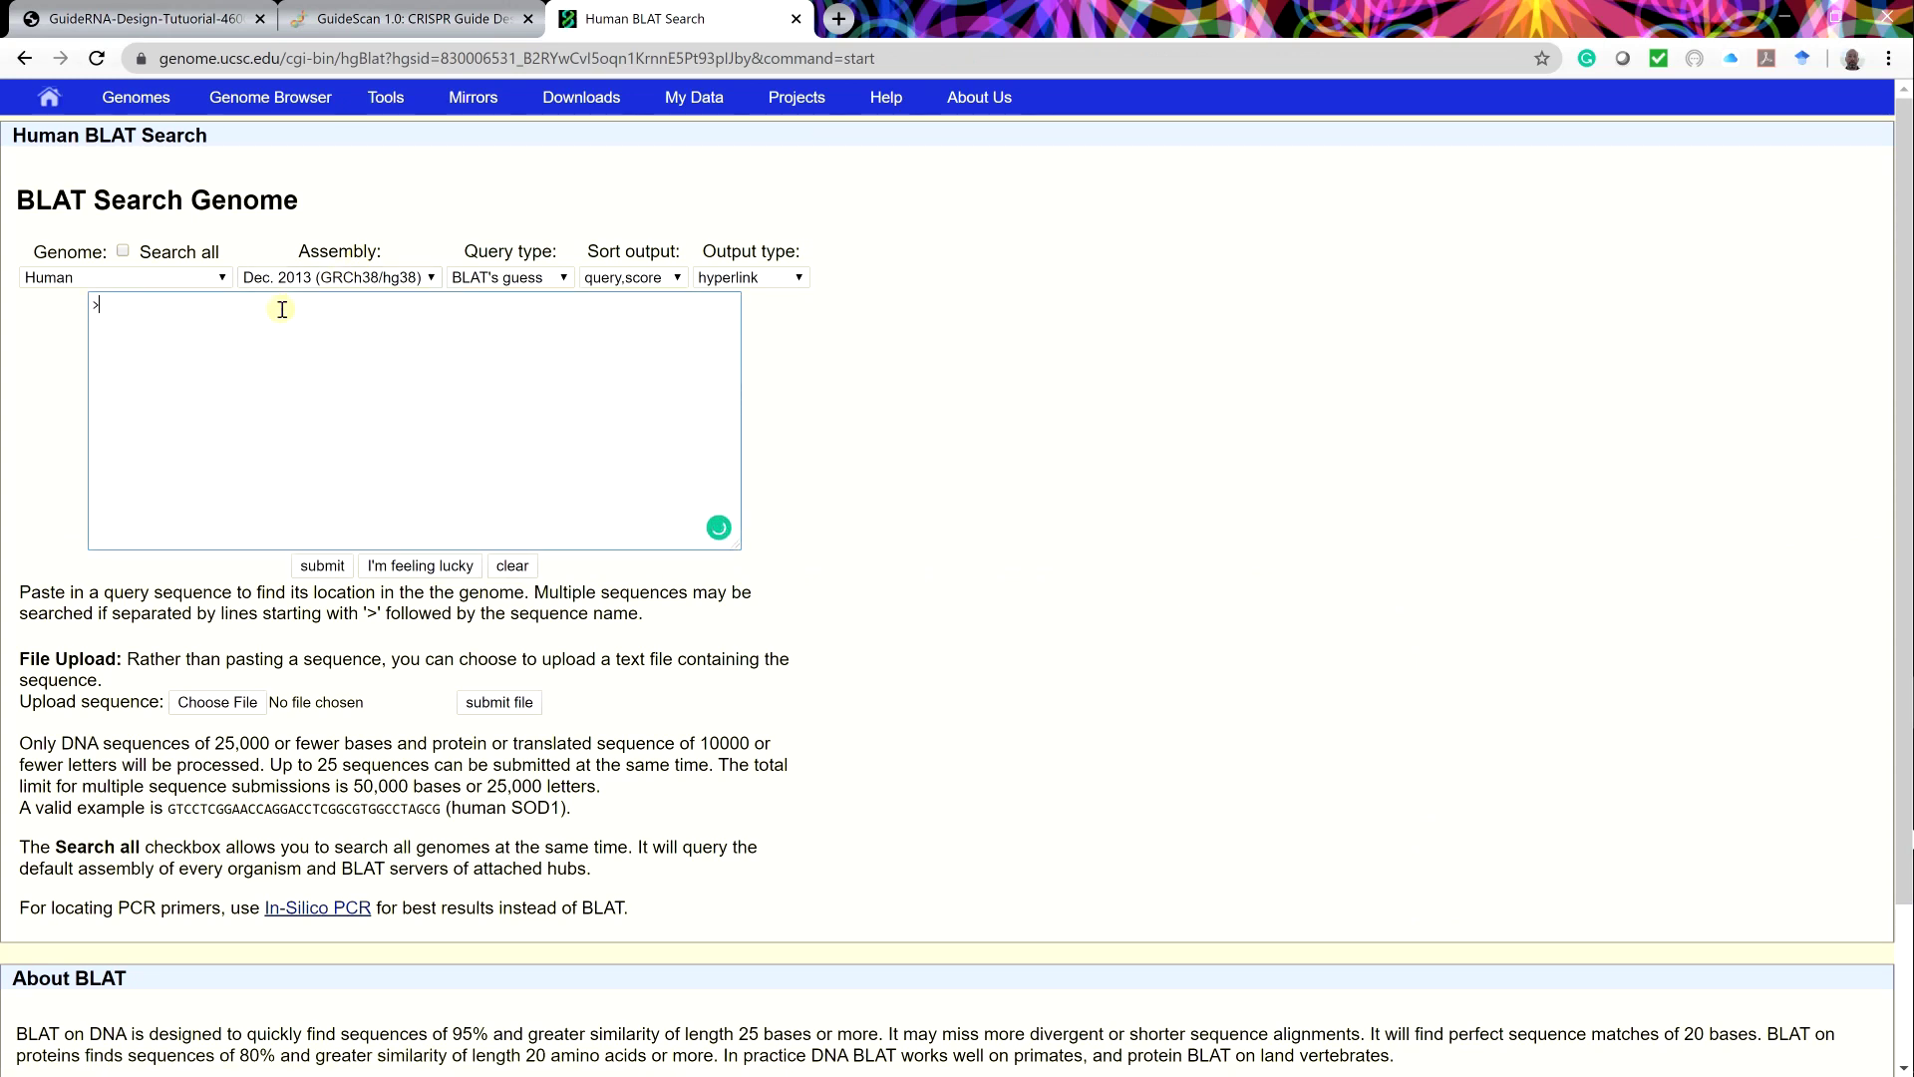
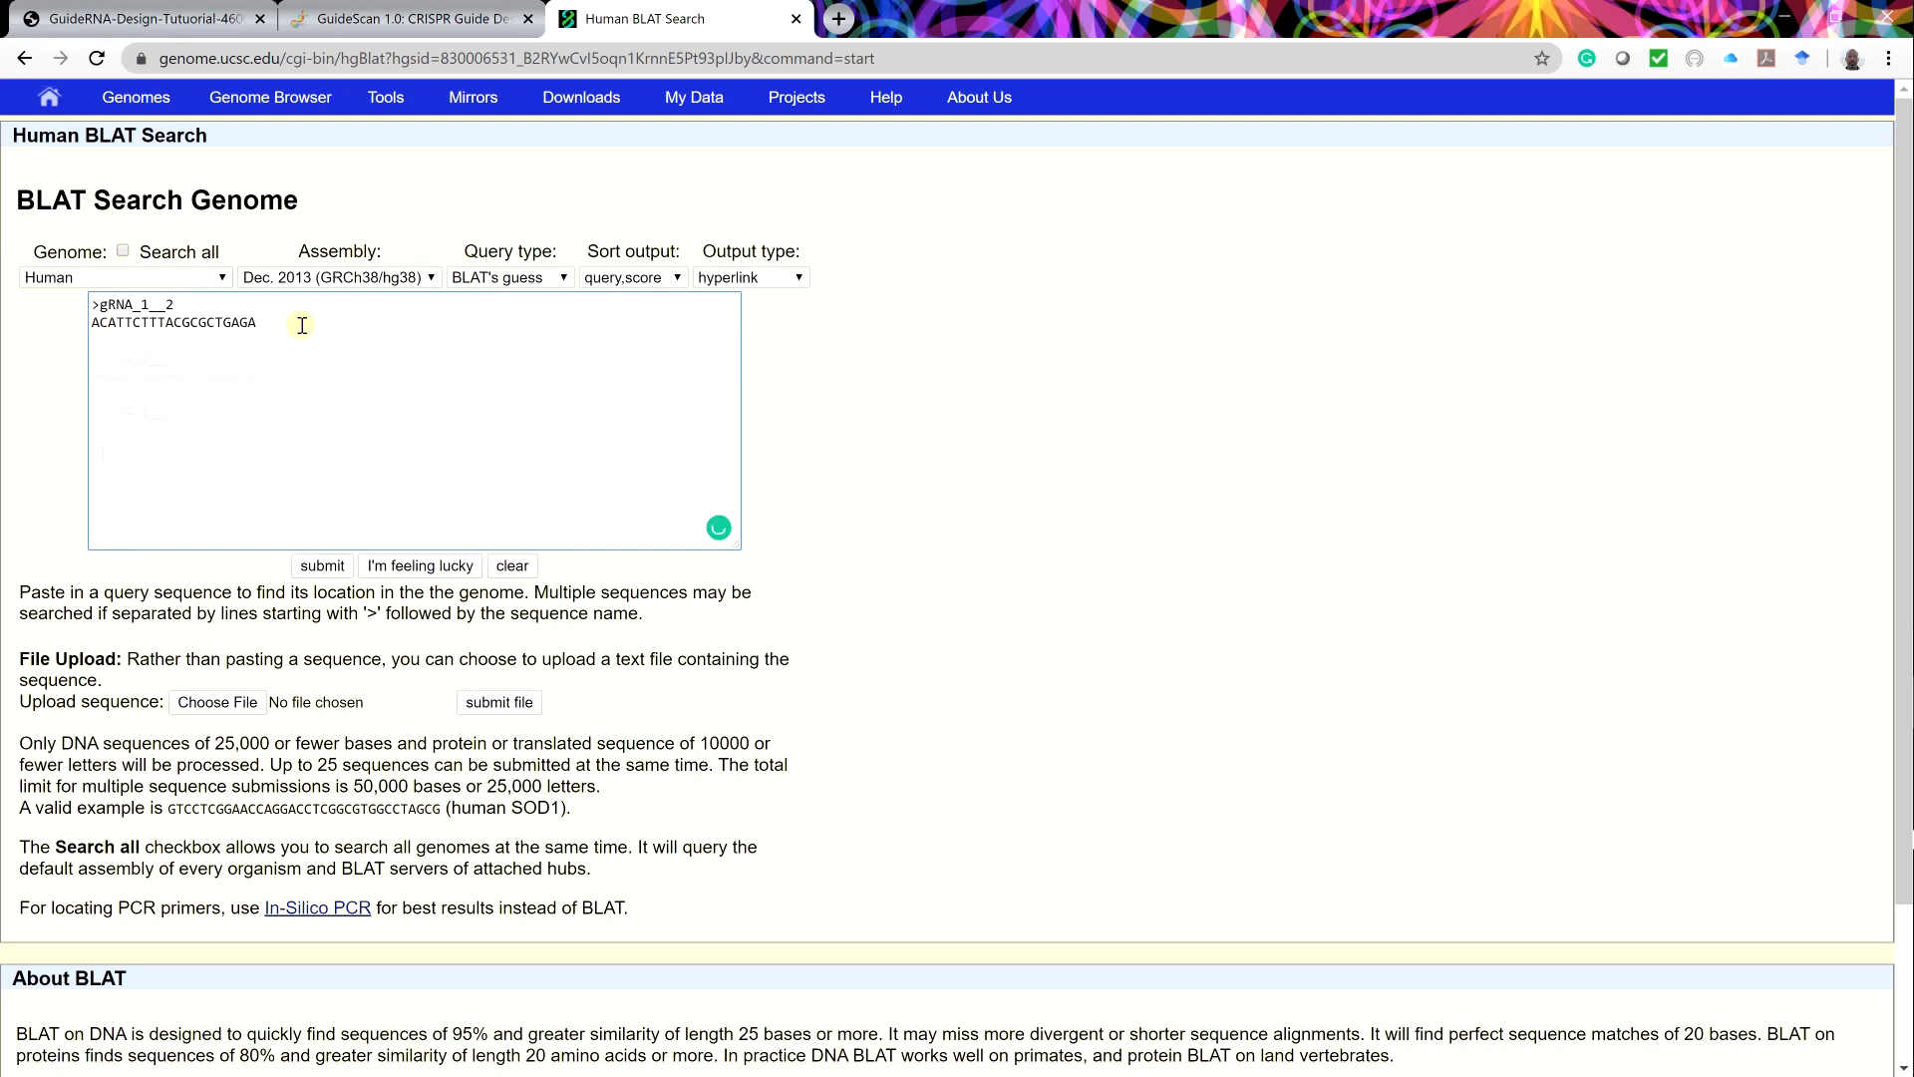
{"action": "type", "text": ">gRNA_1__7 AAAATCTAAAGCCTCGAATG  >gRNA_1__9"}
{"action": "type", "text": "TTCATAATTTATTGCGCCTG"}
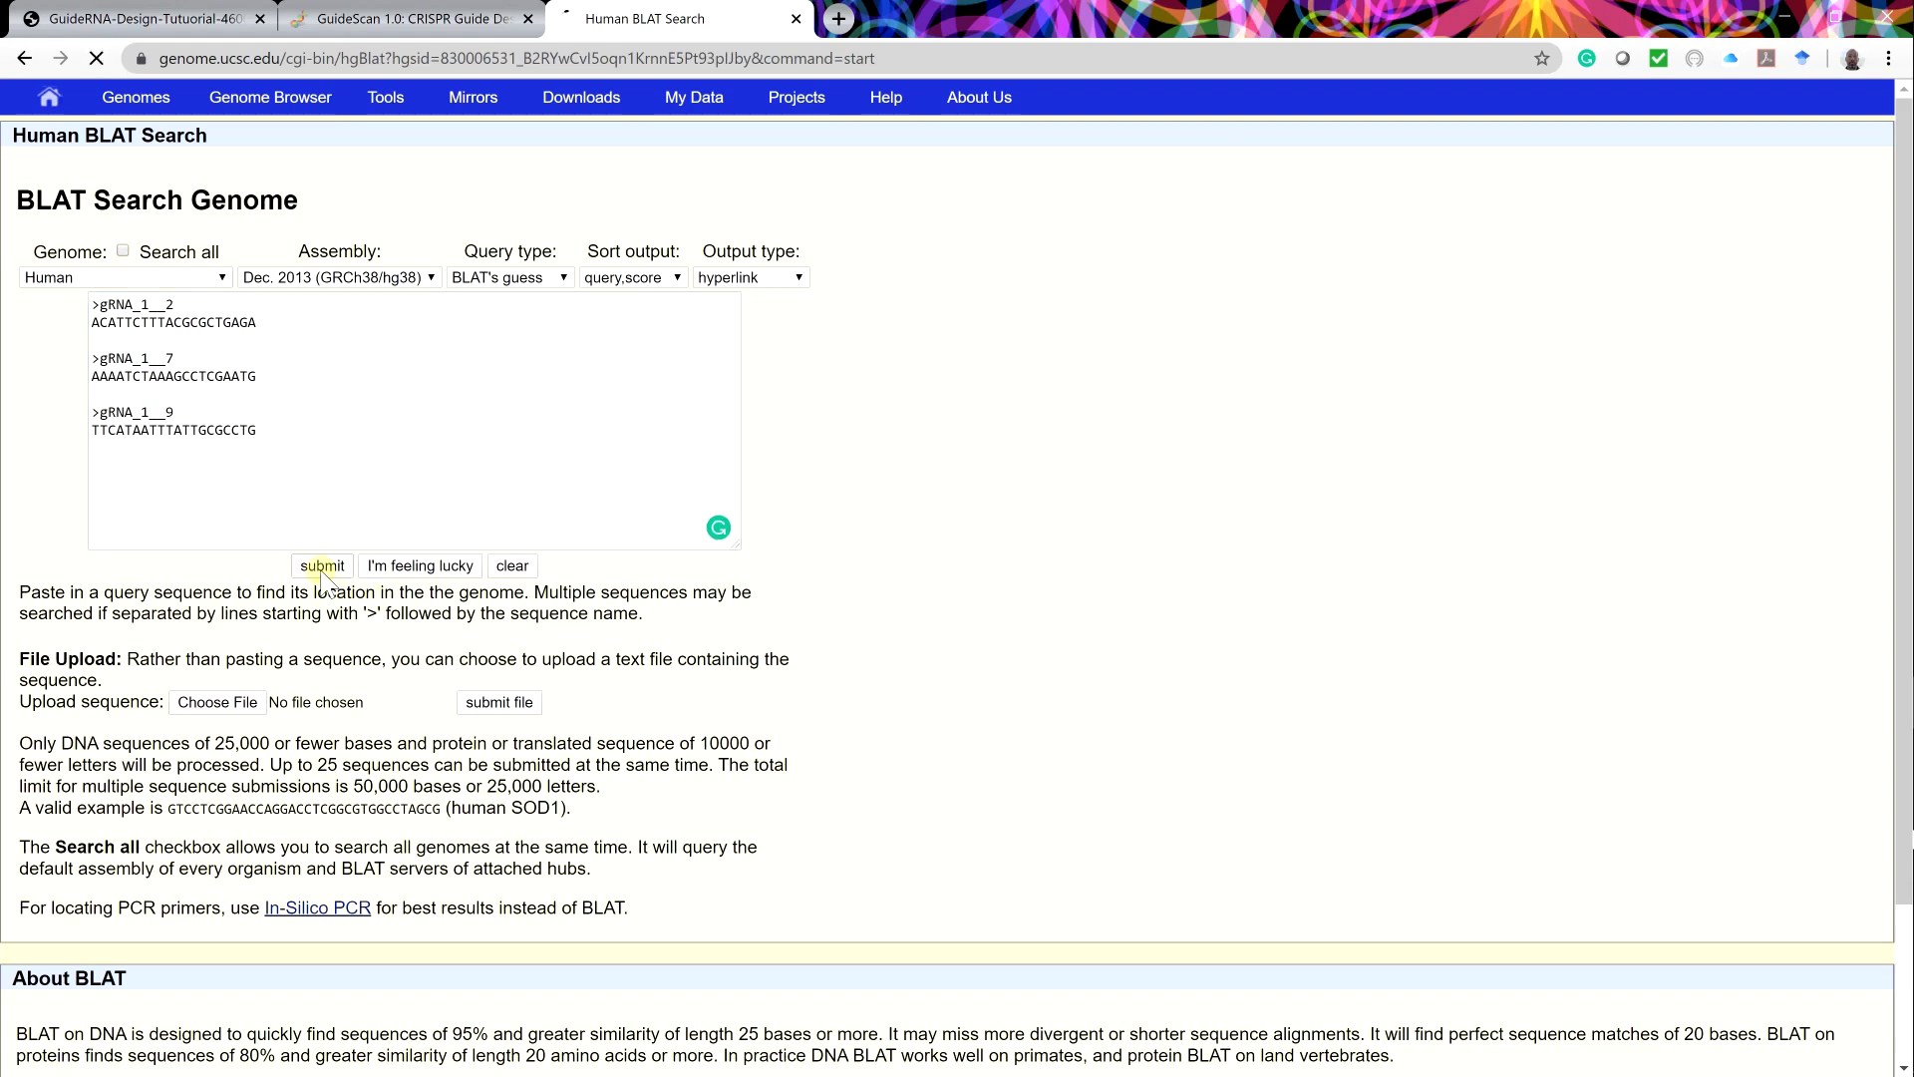
{"action": "left_click", "coordinate": [324, 571]}
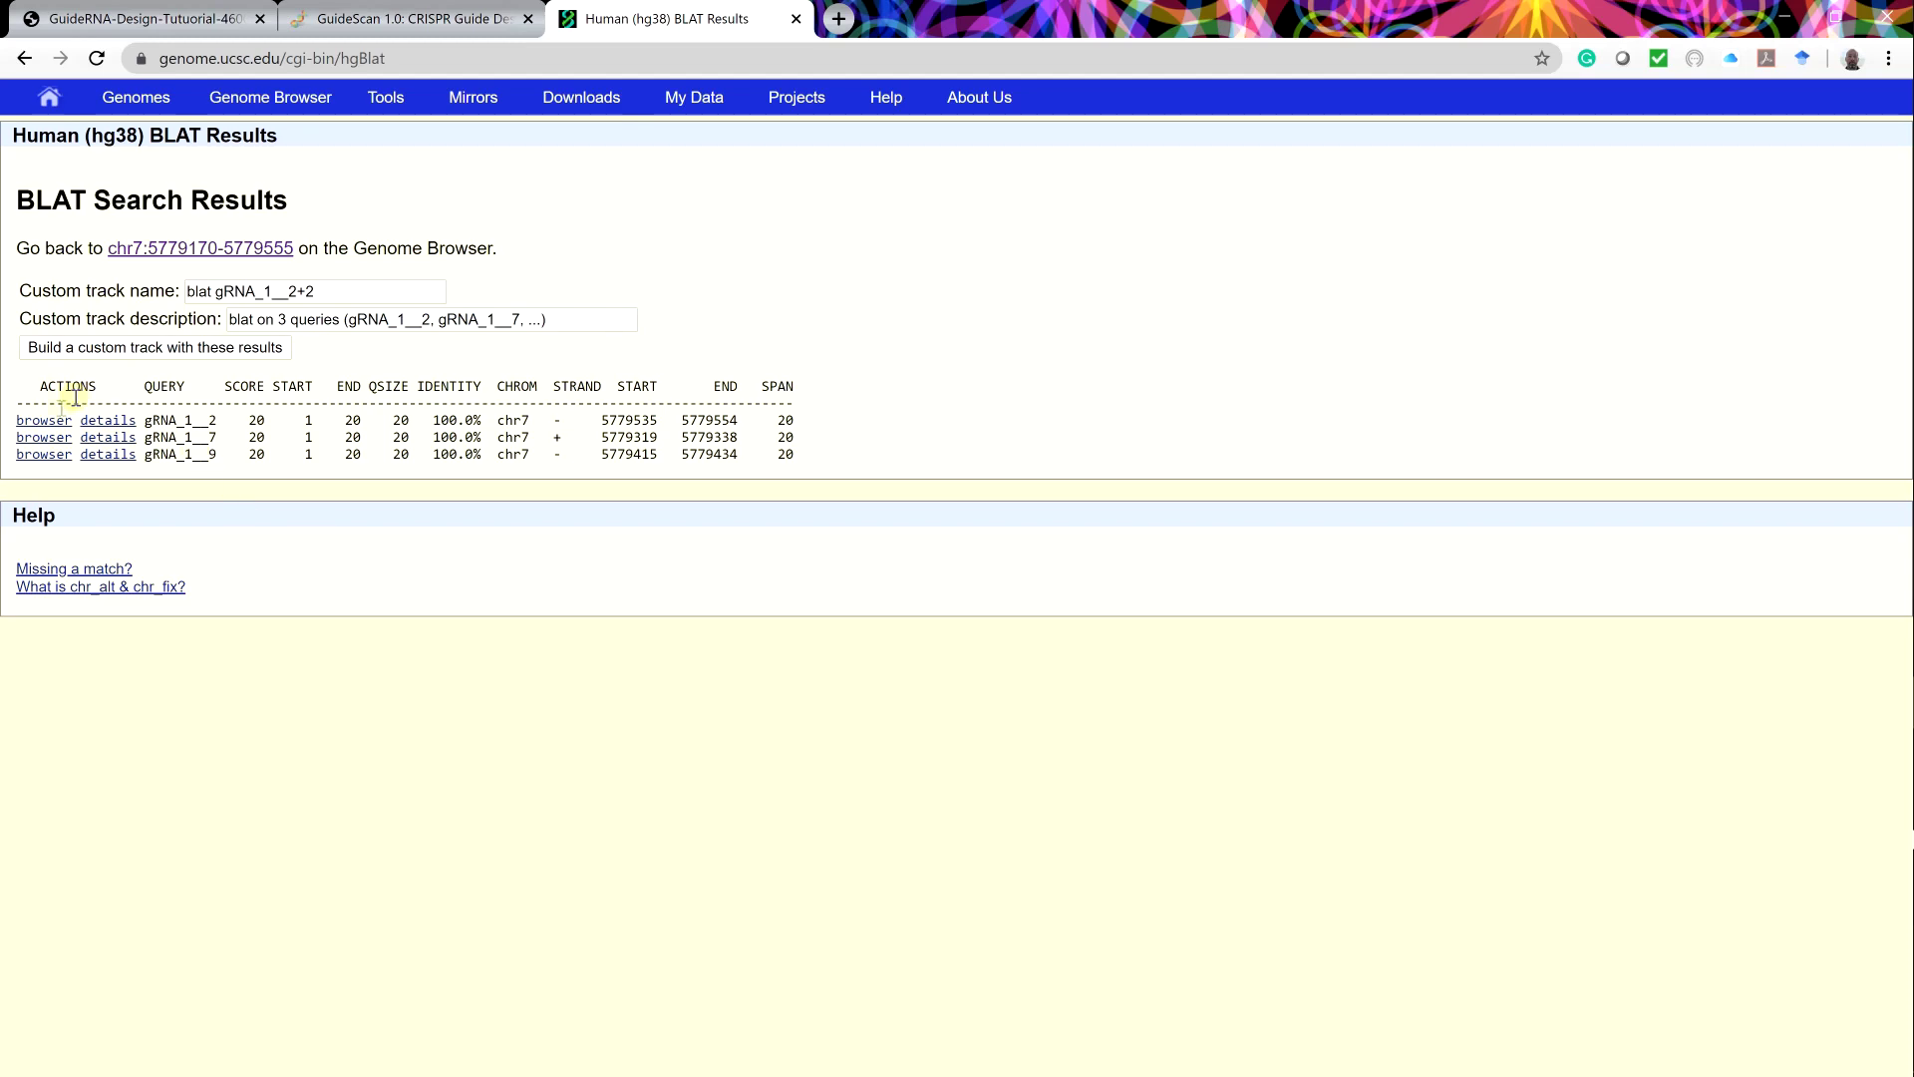
Show the gRNA_1__2 BLAT match in the genome browser and zoom out 3x three times to chr7:5,779,275-5,779,814.
{"action": "left_click", "coordinate": [45, 426]}
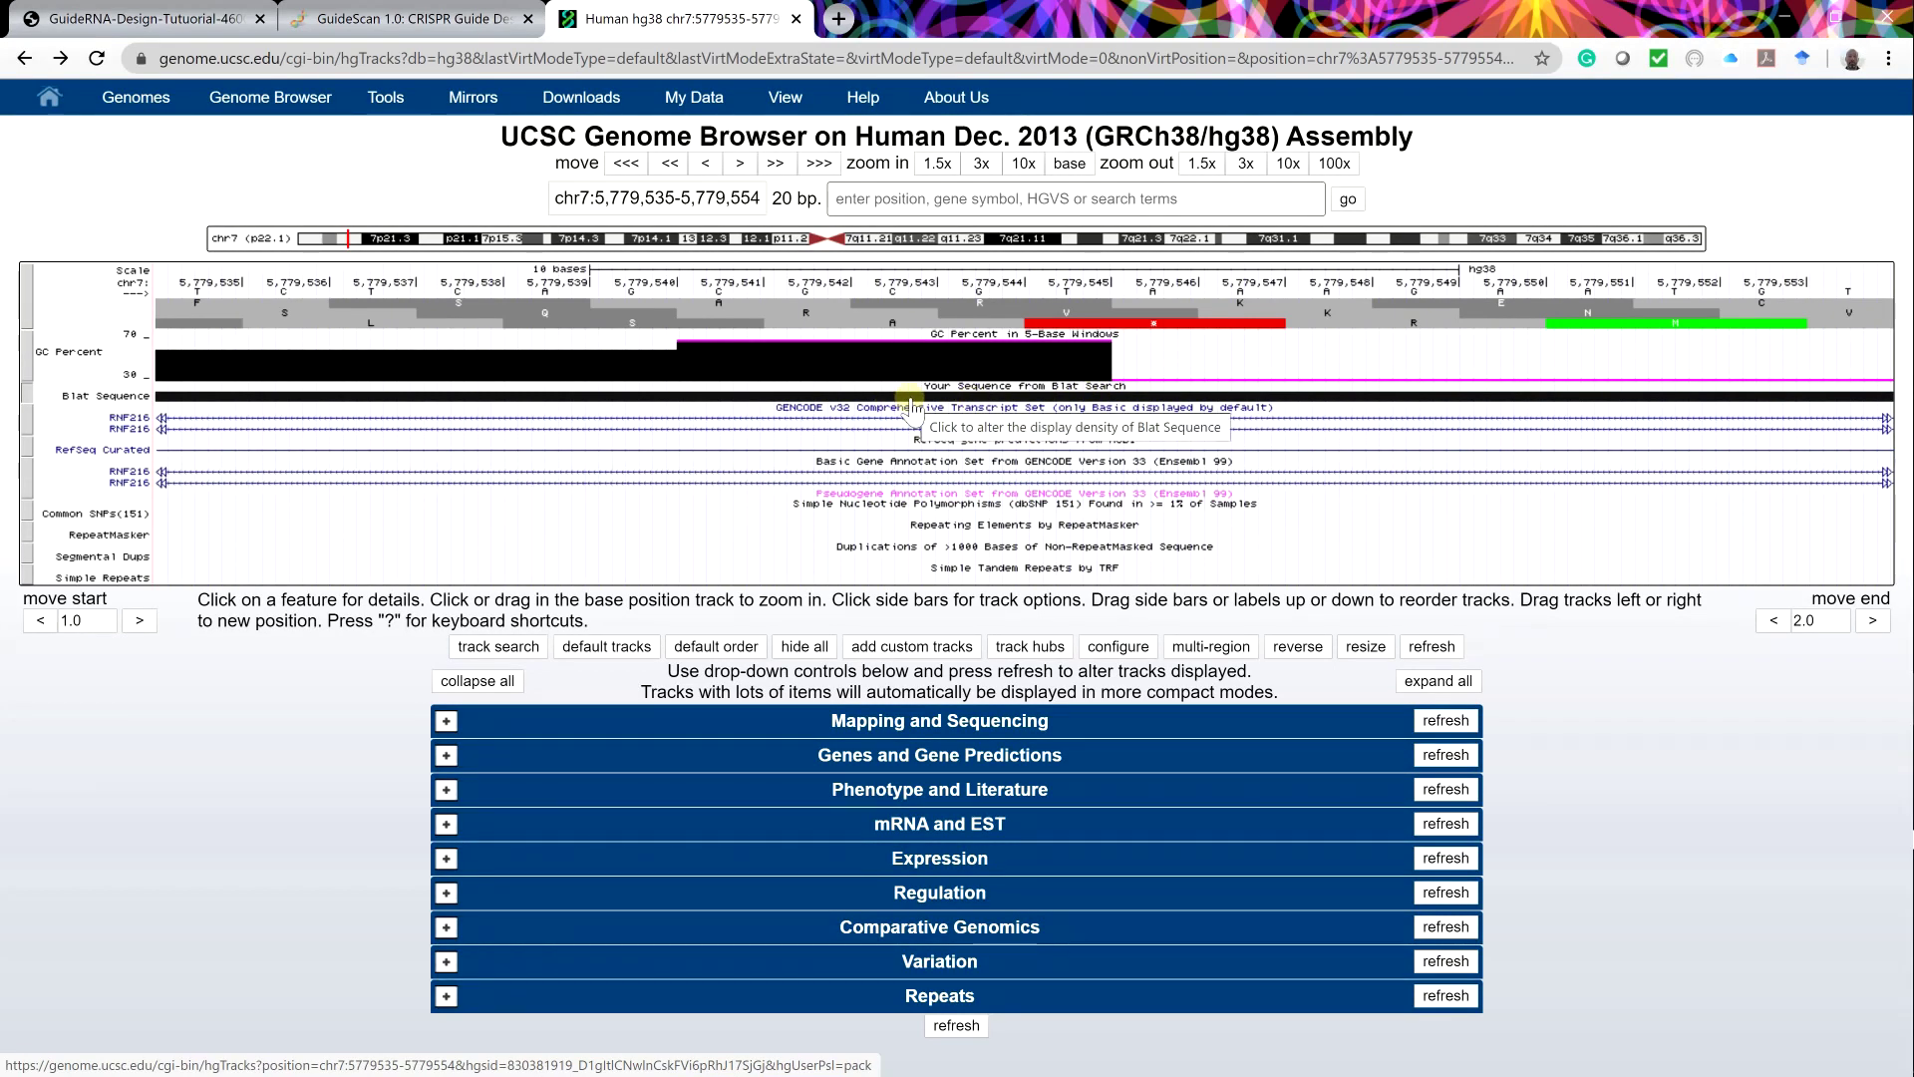
{"action": "left_click", "coordinate": [1245, 163]}
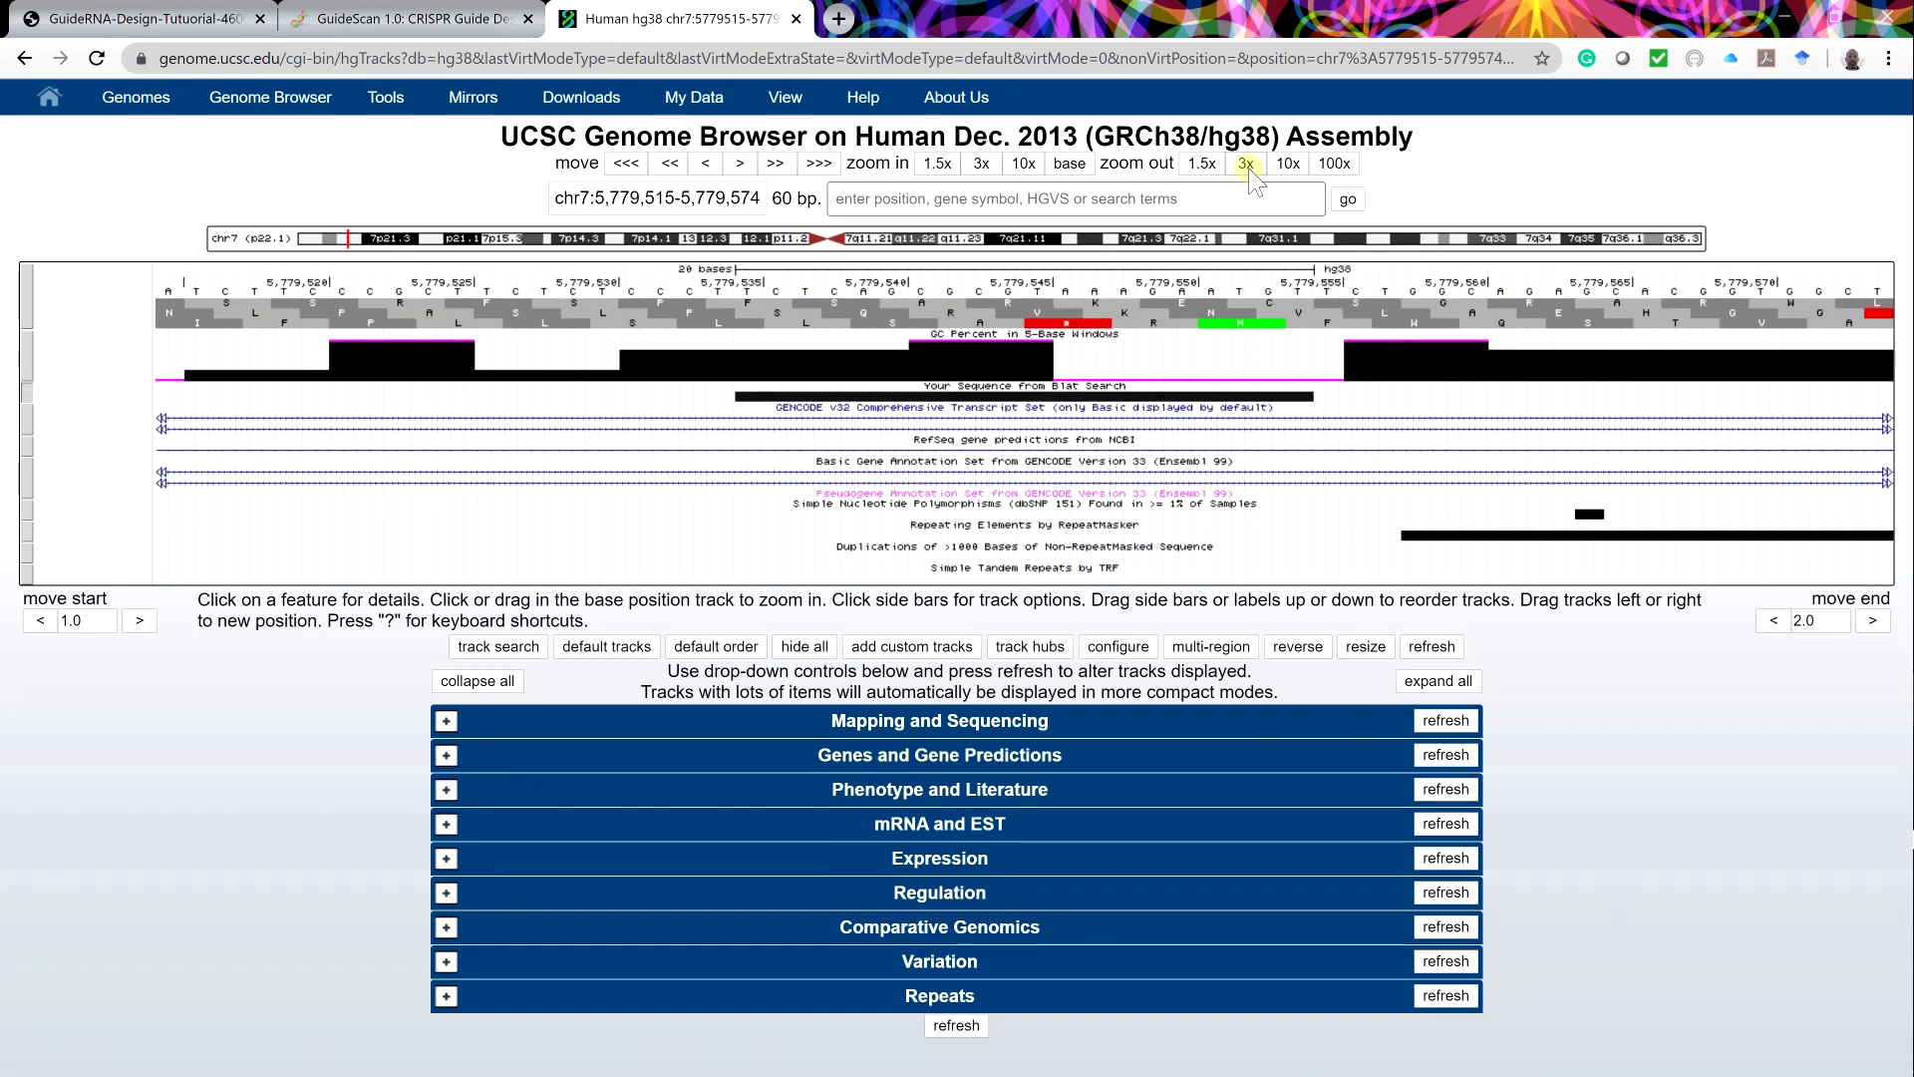
{"action": "left_click", "coordinate": [1246, 163]}
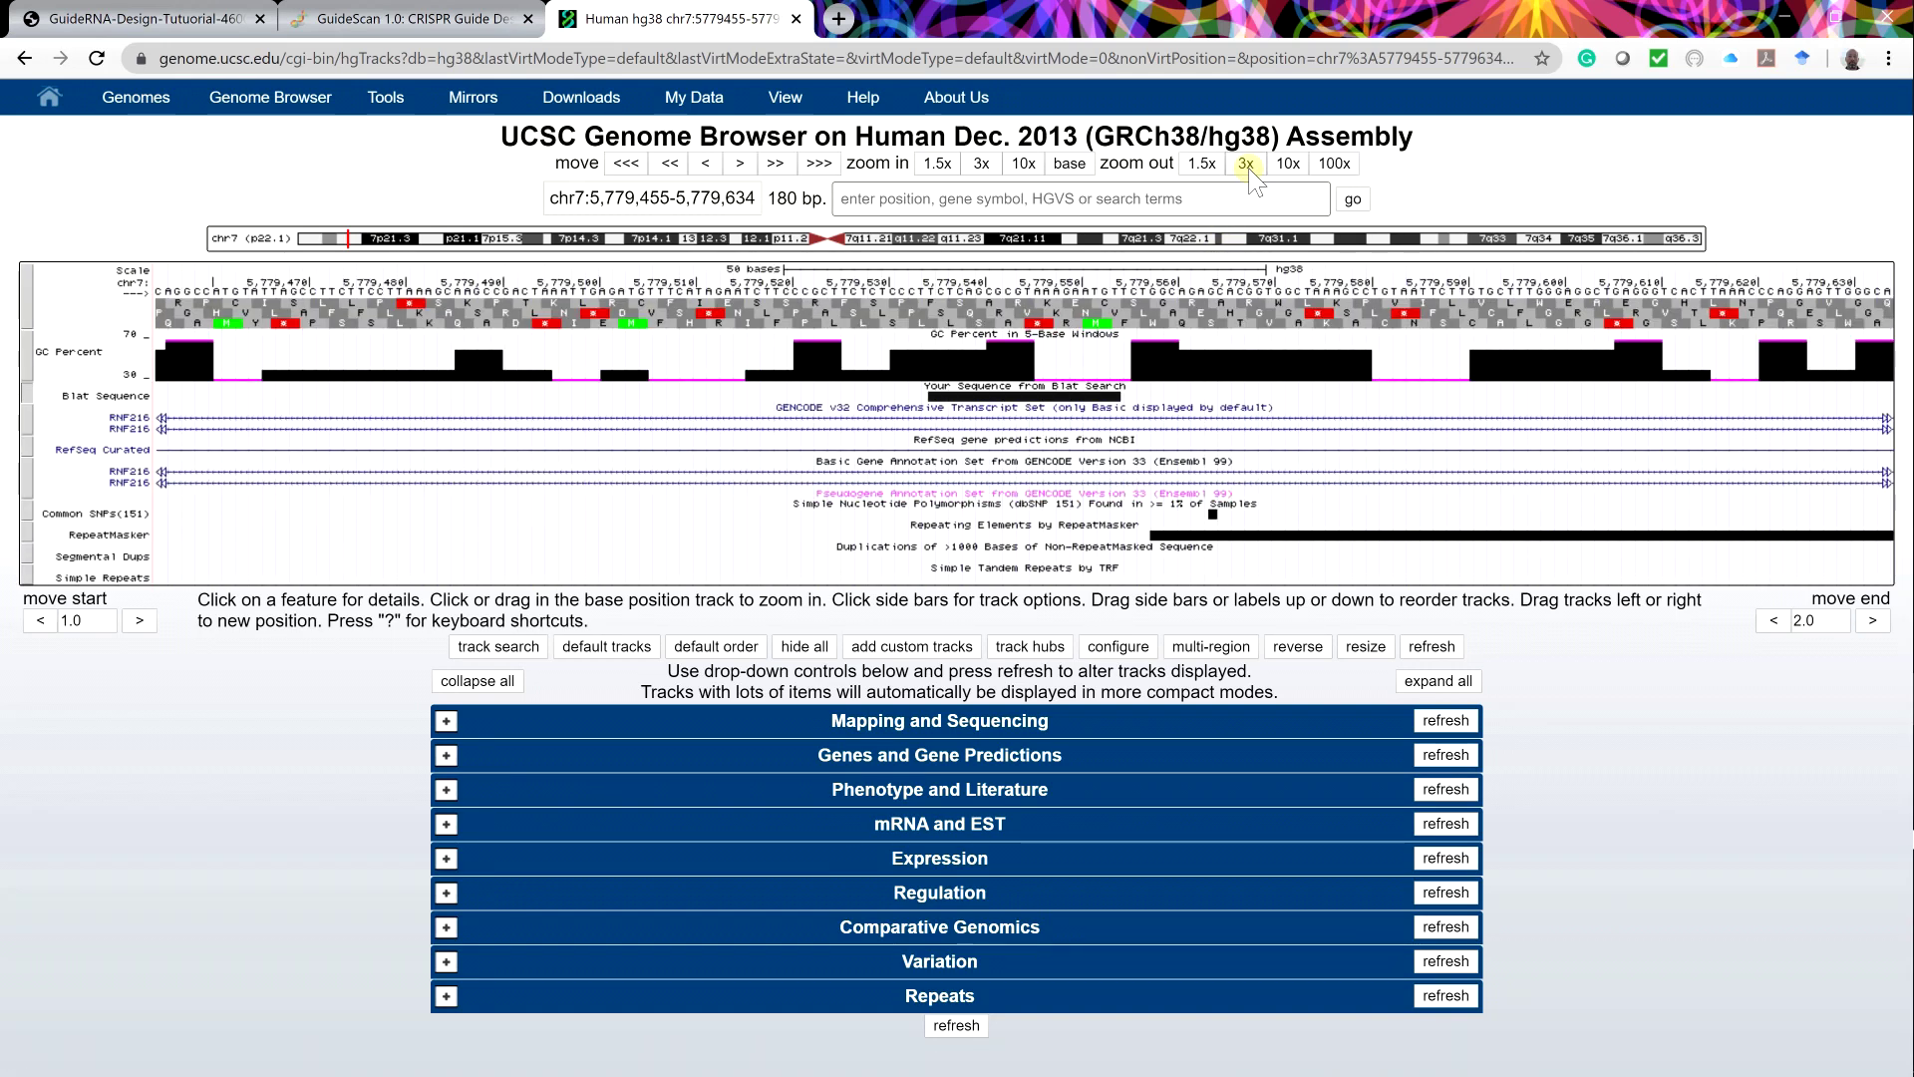
{"action": "left_click", "coordinate": [1245, 163]}
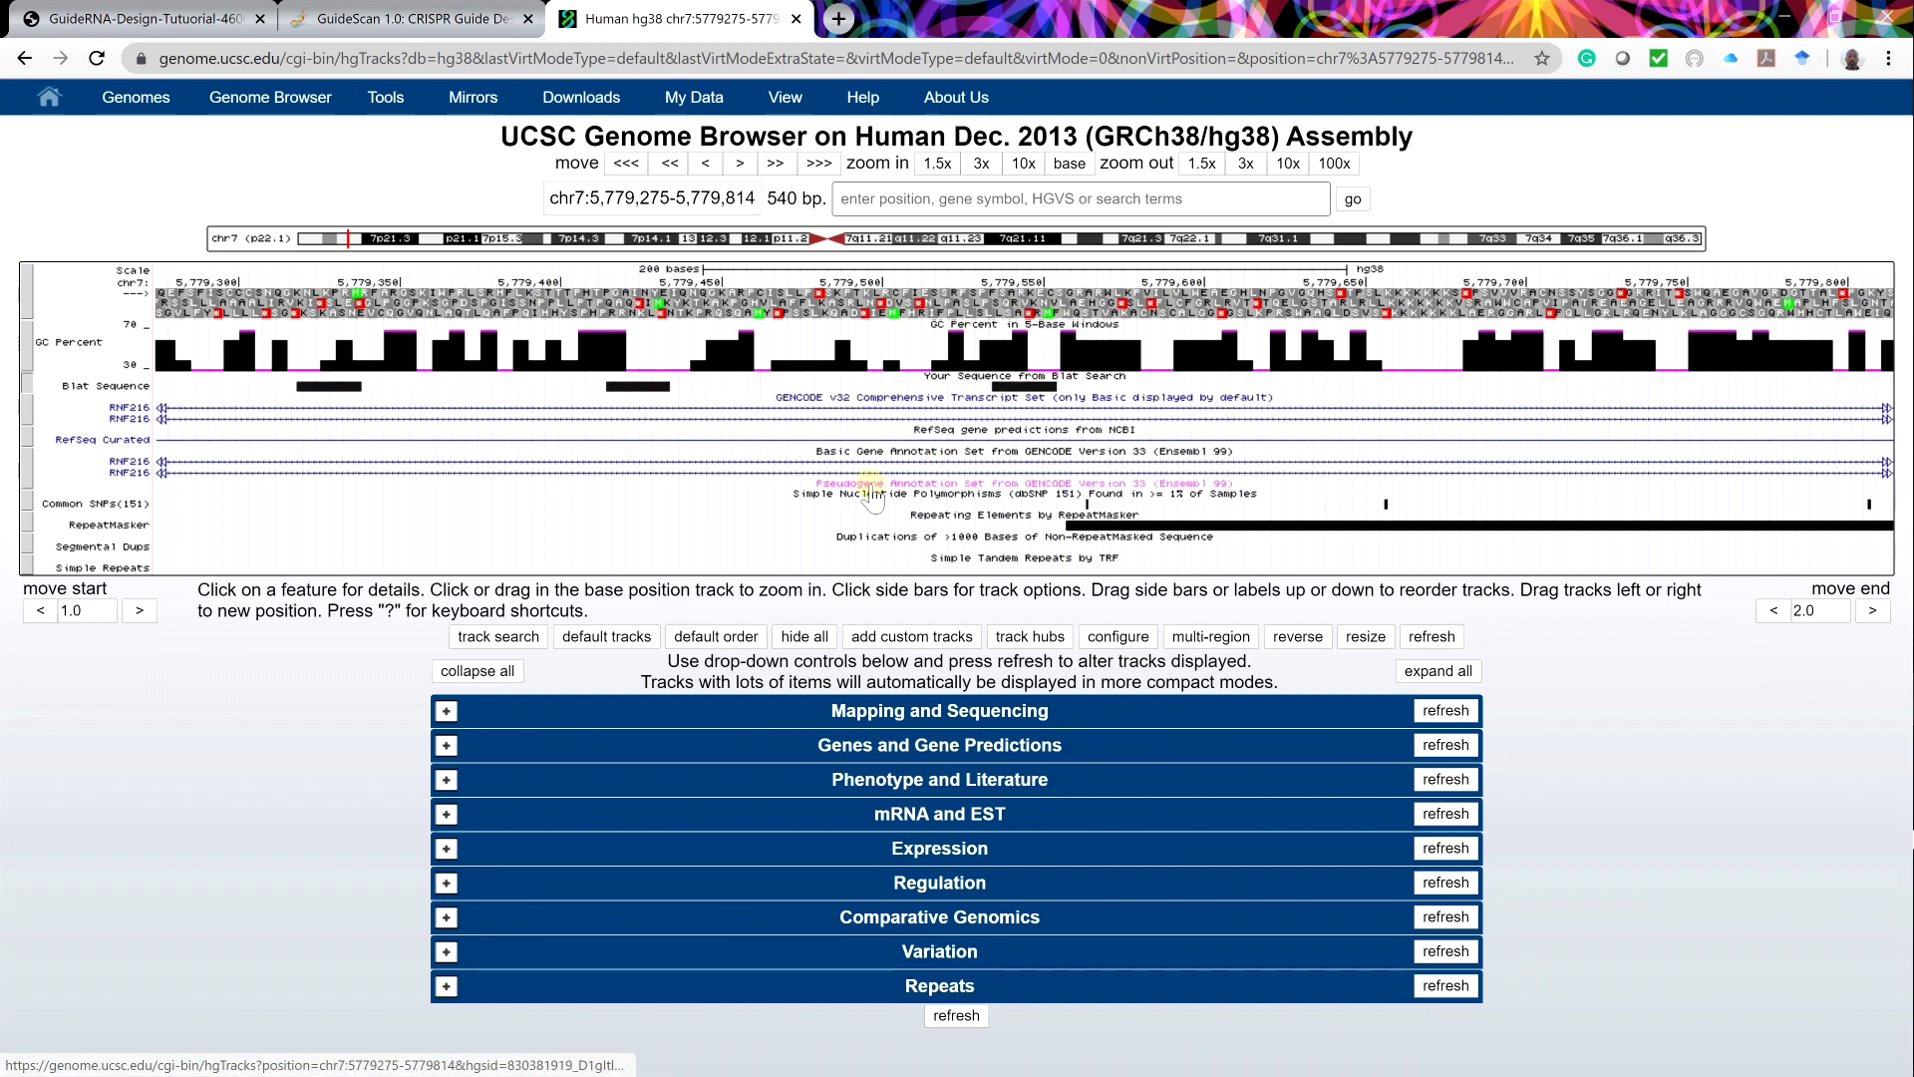
In Genes and Gene Predictions, set the CRISPR Targets track to pack and redraw the display.
{"action": "left_click", "coordinate": [447, 748]}
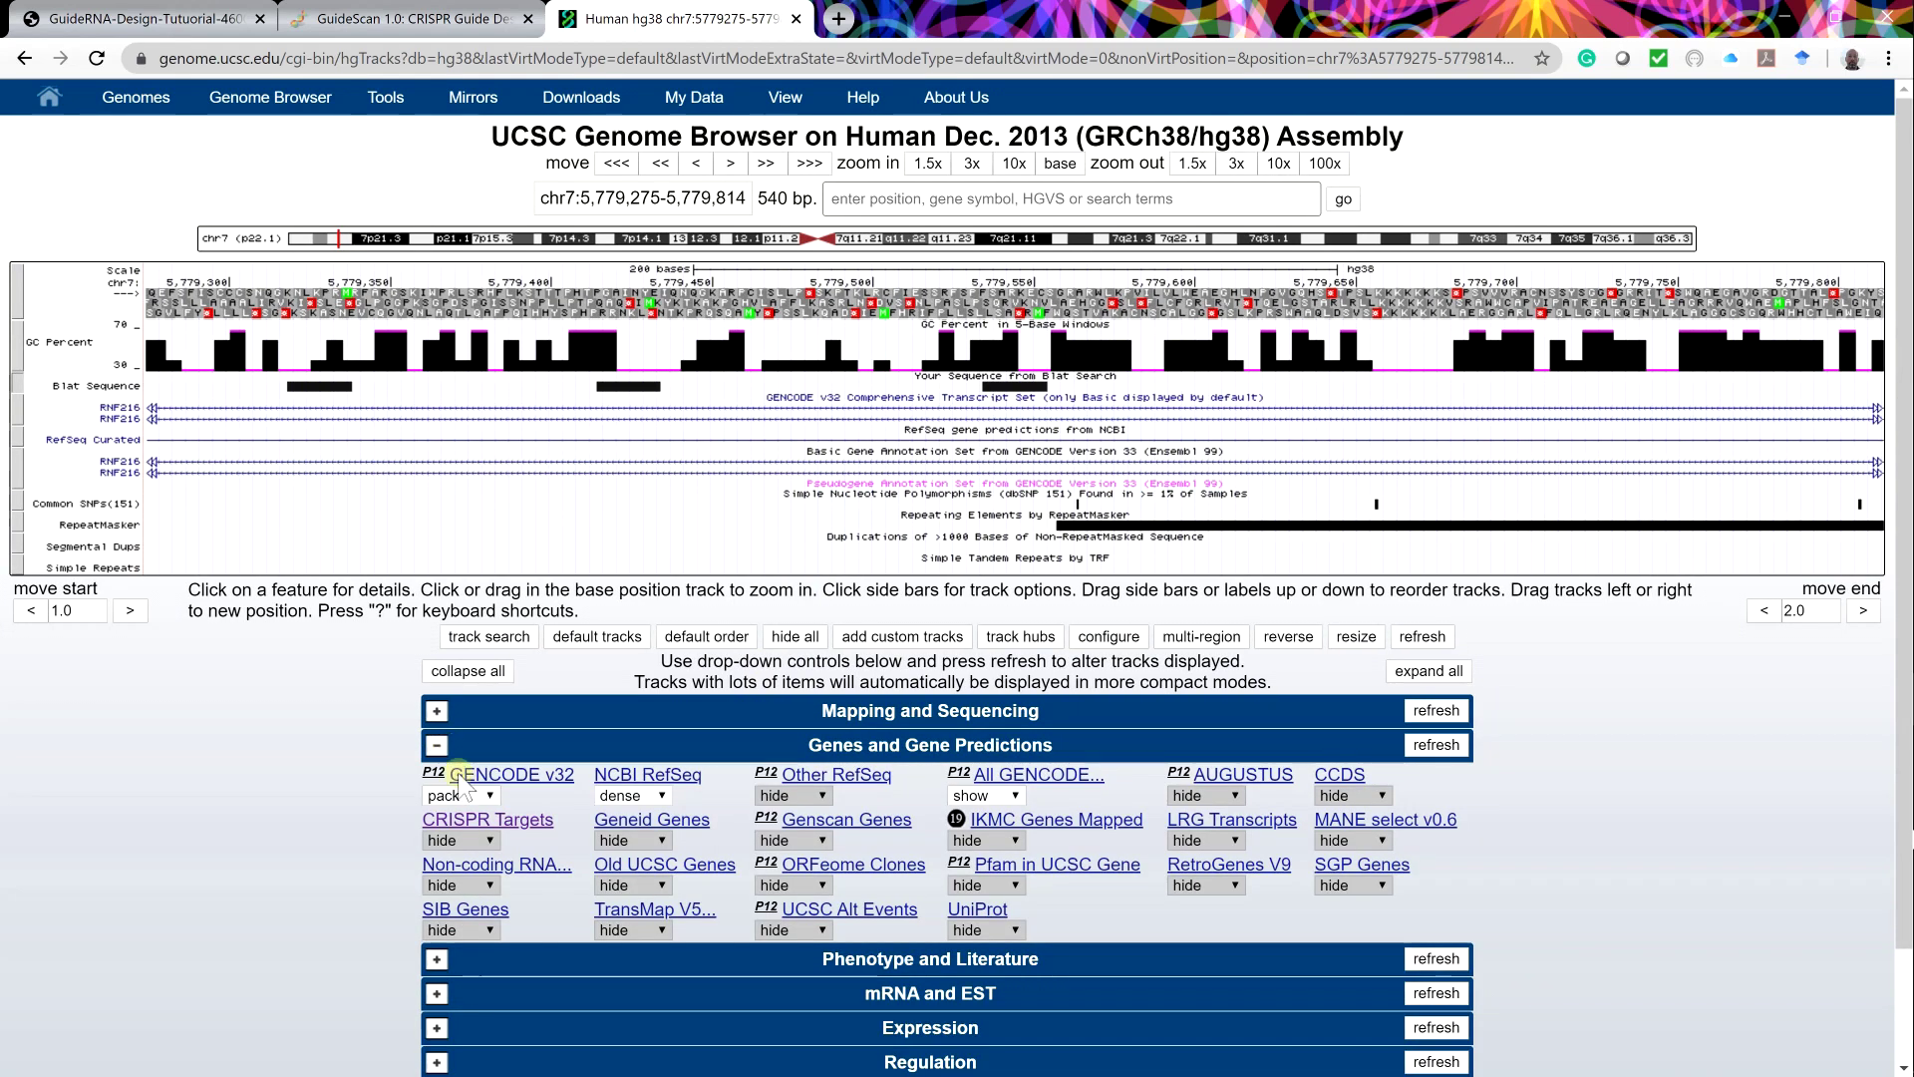
{"action": "left_click", "coordinate": [492, 840]}
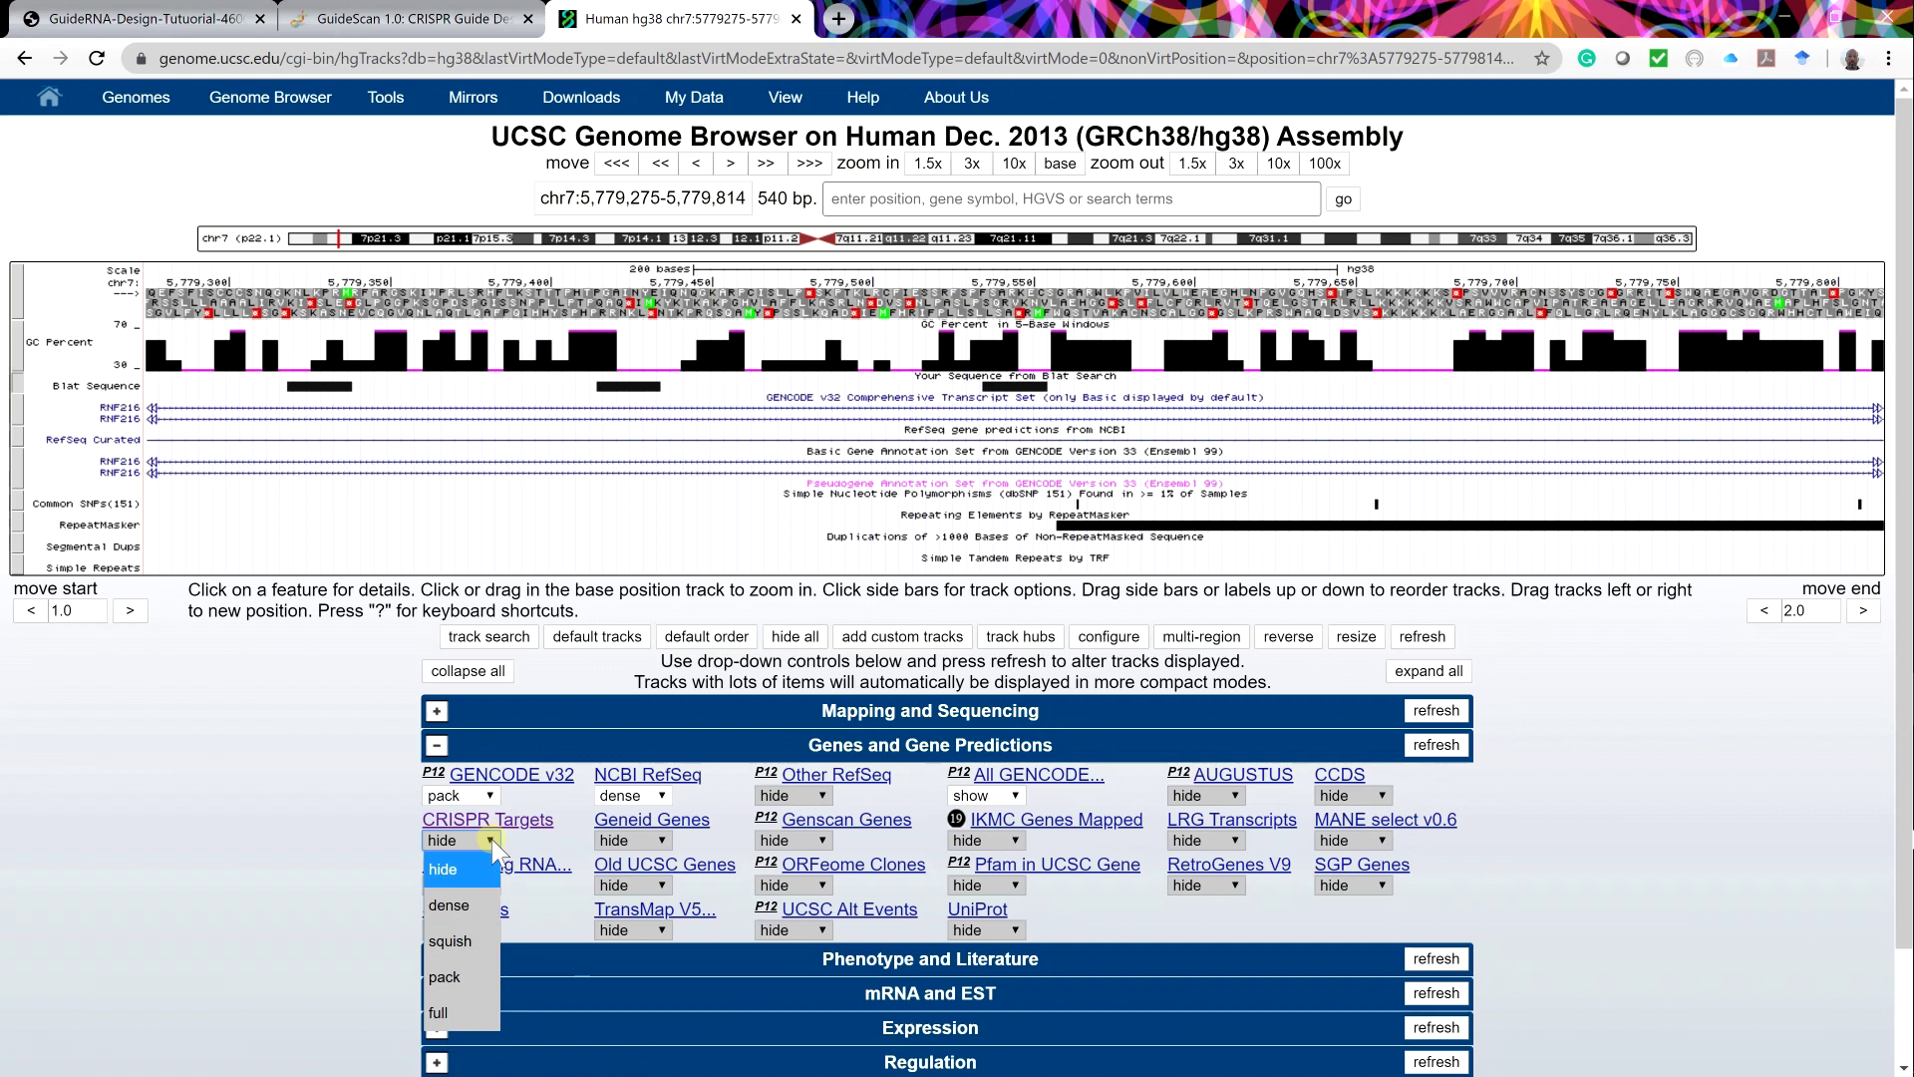
{"action": "left_click", "coordinate": [458, 971]}
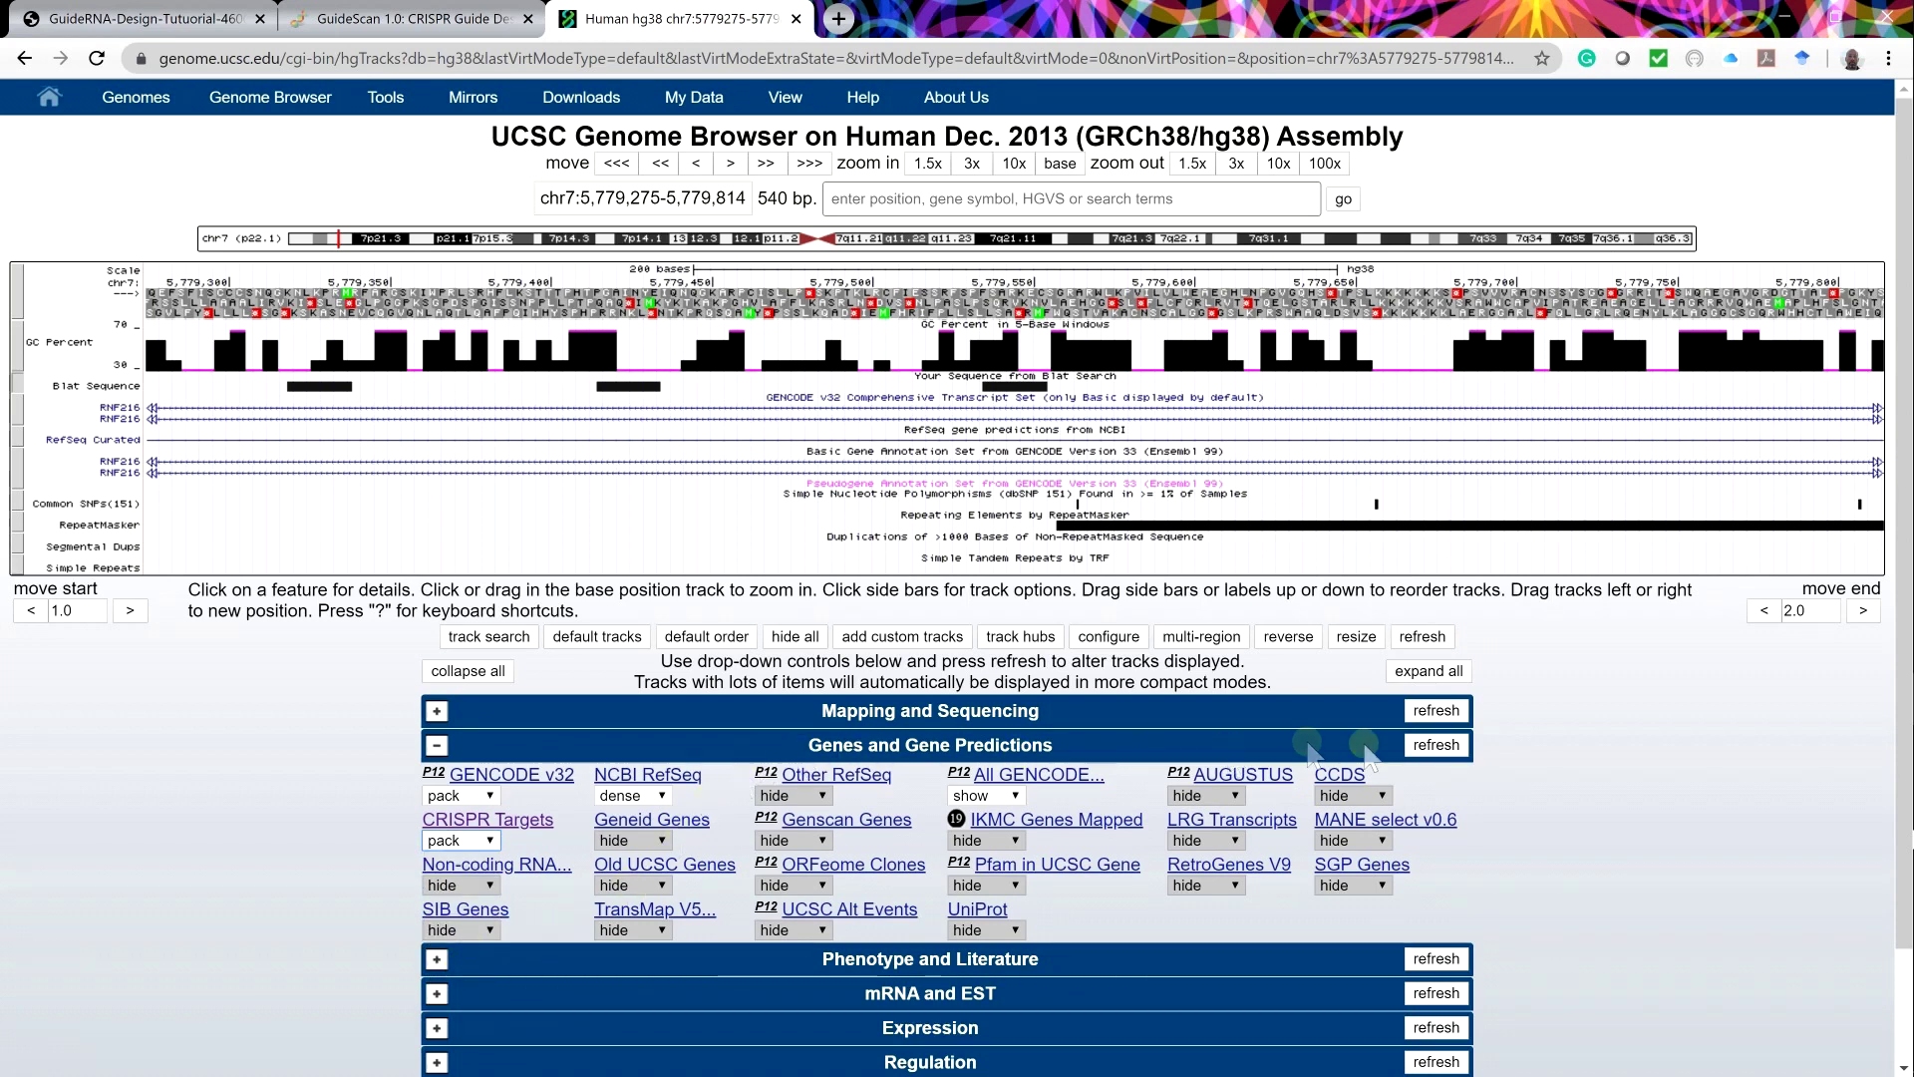
{"action": "left_click", "coordinate": [1441, 750]}
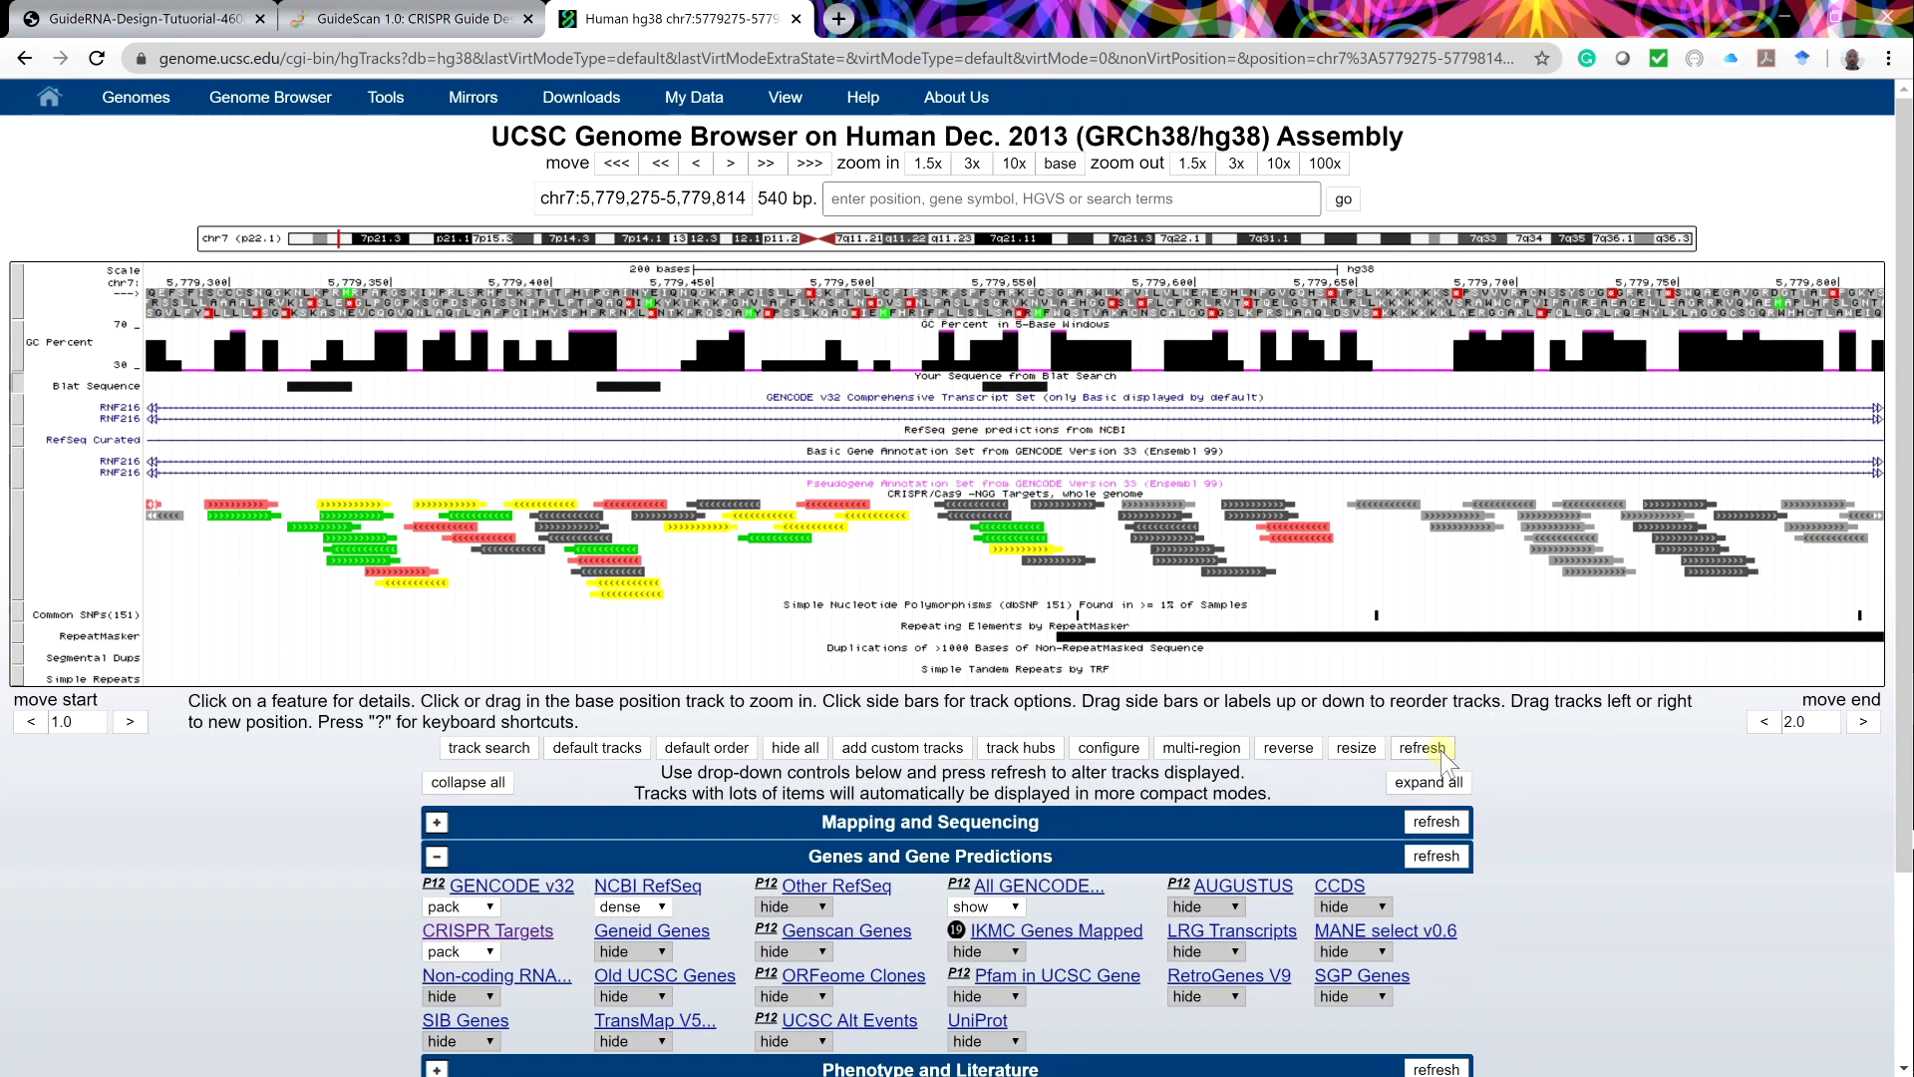
{"action": "left_click", "coordinate": [438, 856]}
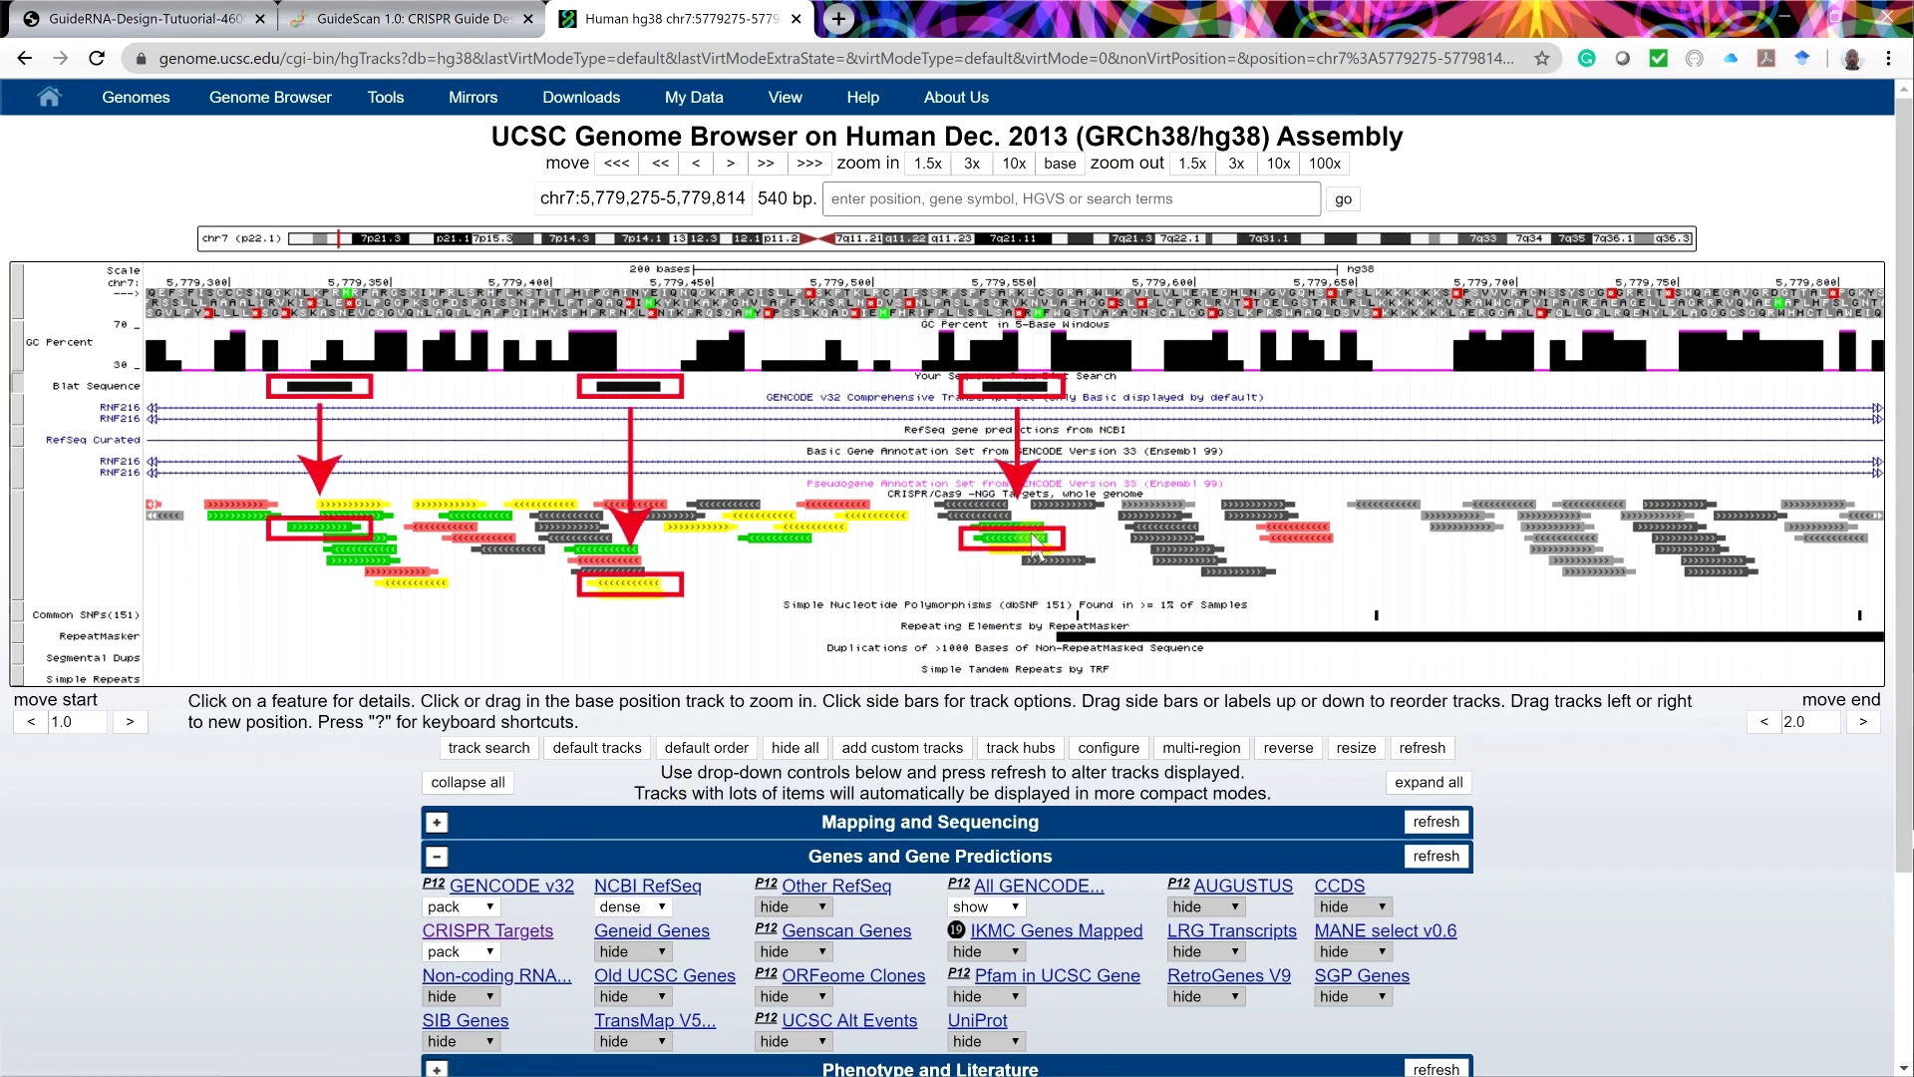
{"action": "mouse_move", "coordinate": [1010, 548]}
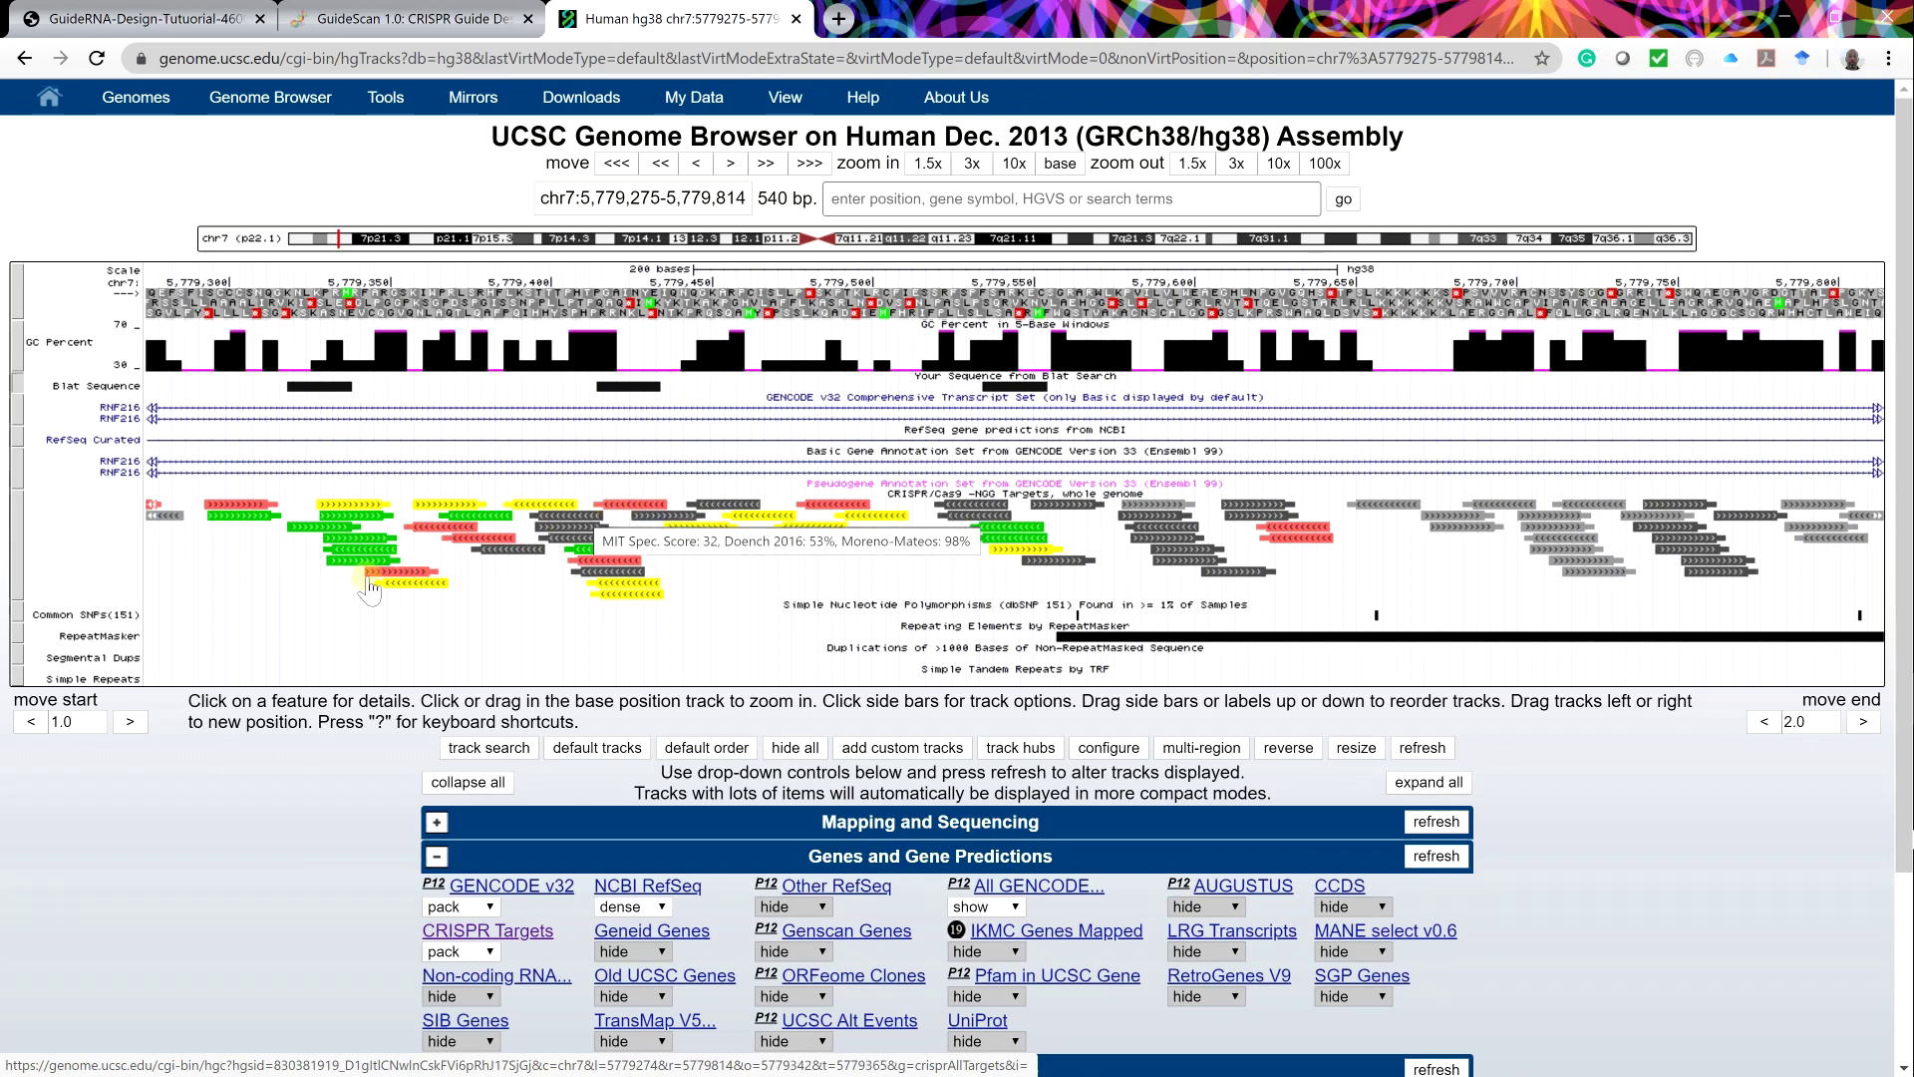
{"action": "left_click", "coordinate": [321, 528]}
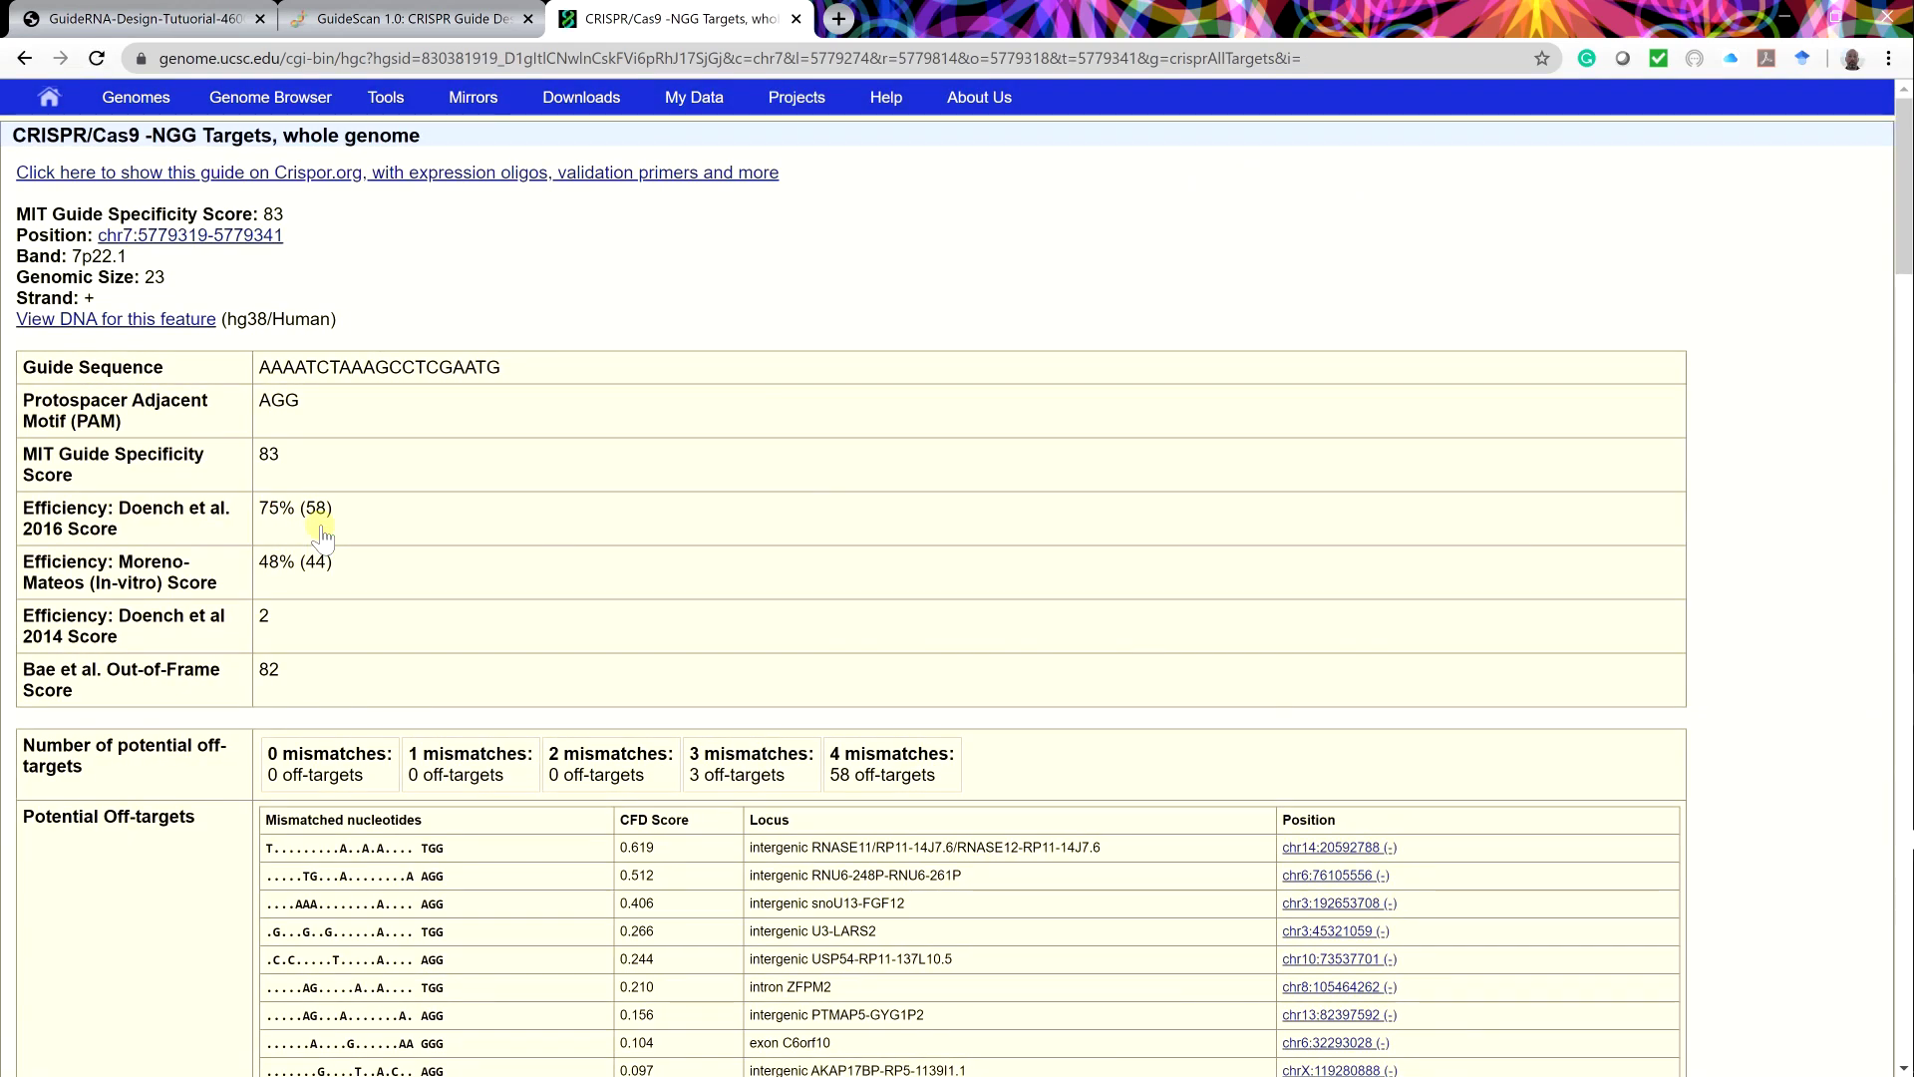